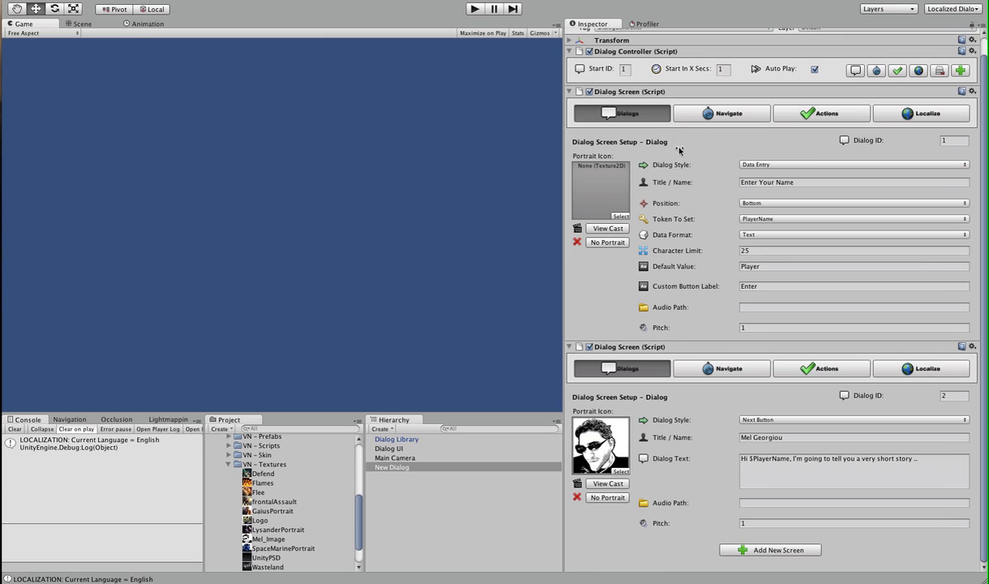
Step: Set the Main Camera's background colour to black
click(452, 461)
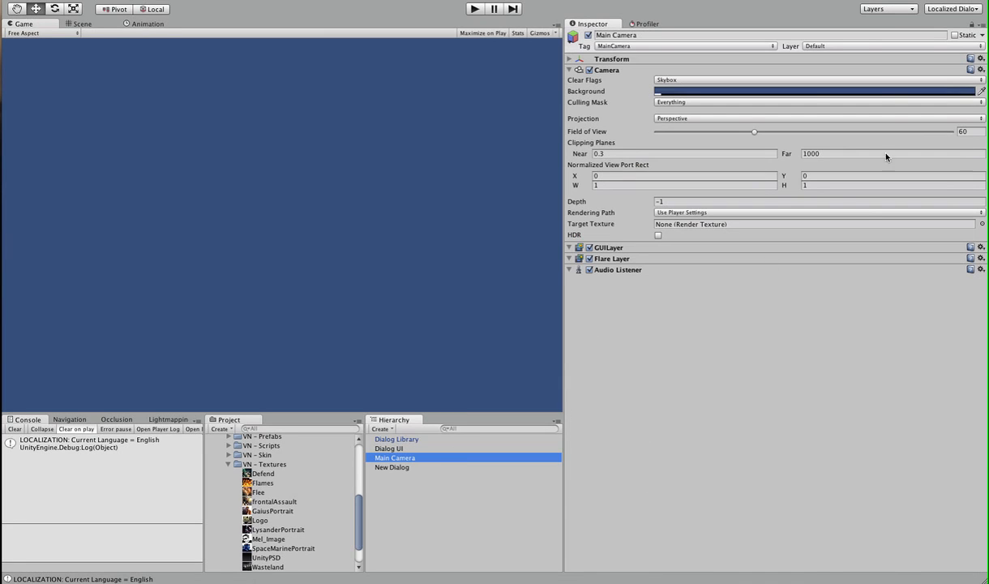
click(777, 90)
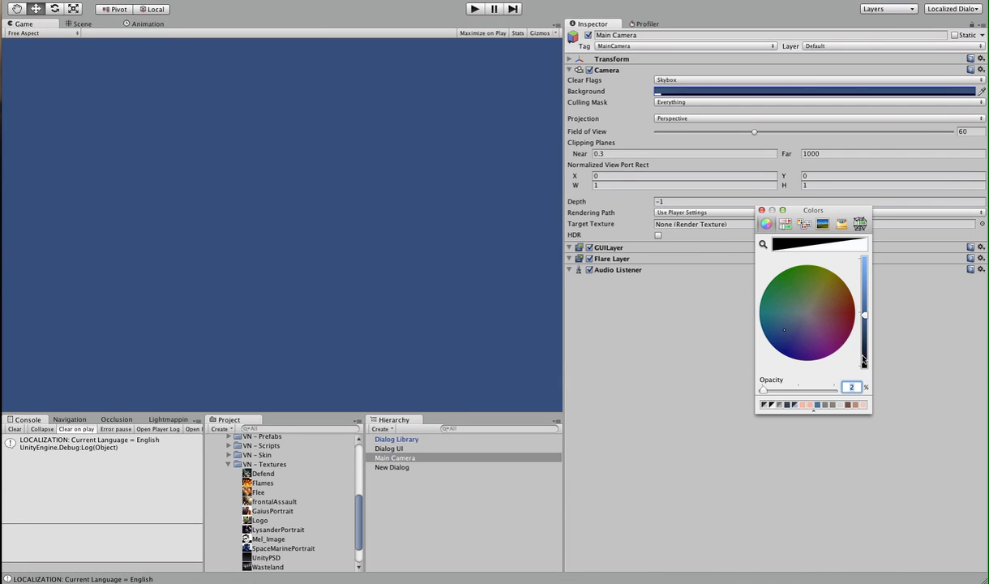
drag(864, 315, 857, 371)
click(762, 210)
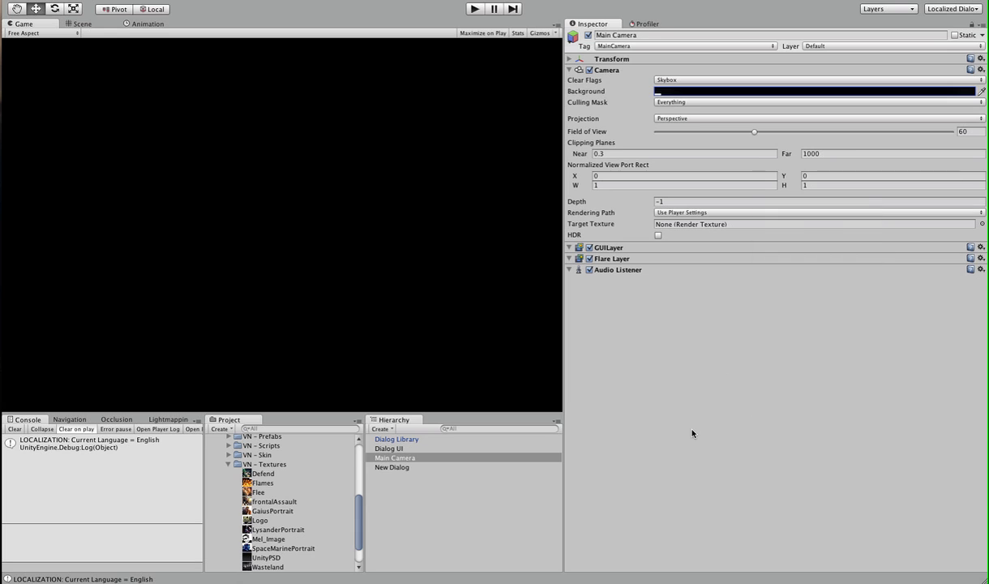
Step: Look through the Background, Actors, Audio and Tokens actions of New Dialog's first dialog screen
click(435, 469)
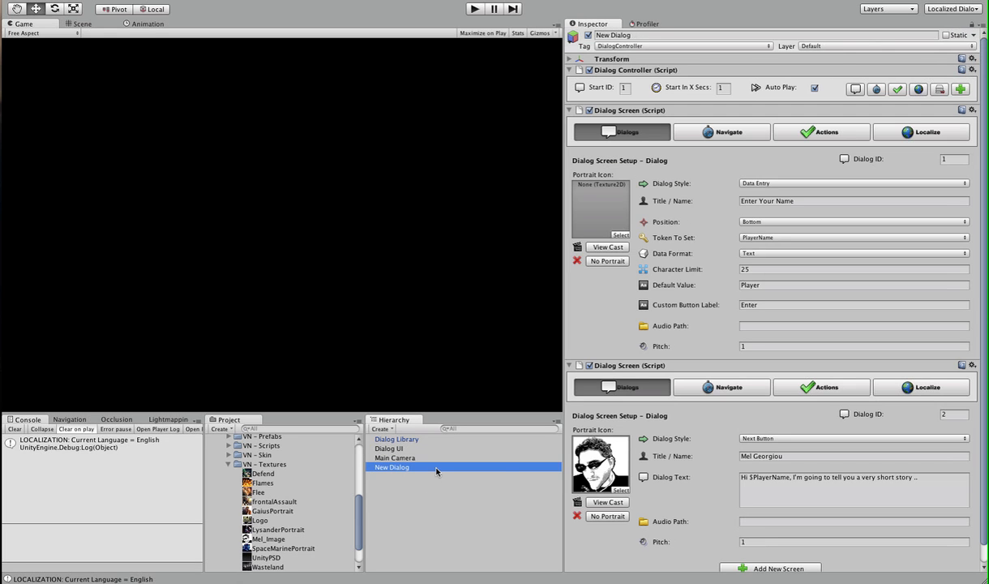
scroll(714, 414, down, 1)
scroll(720, 413, up, 1)
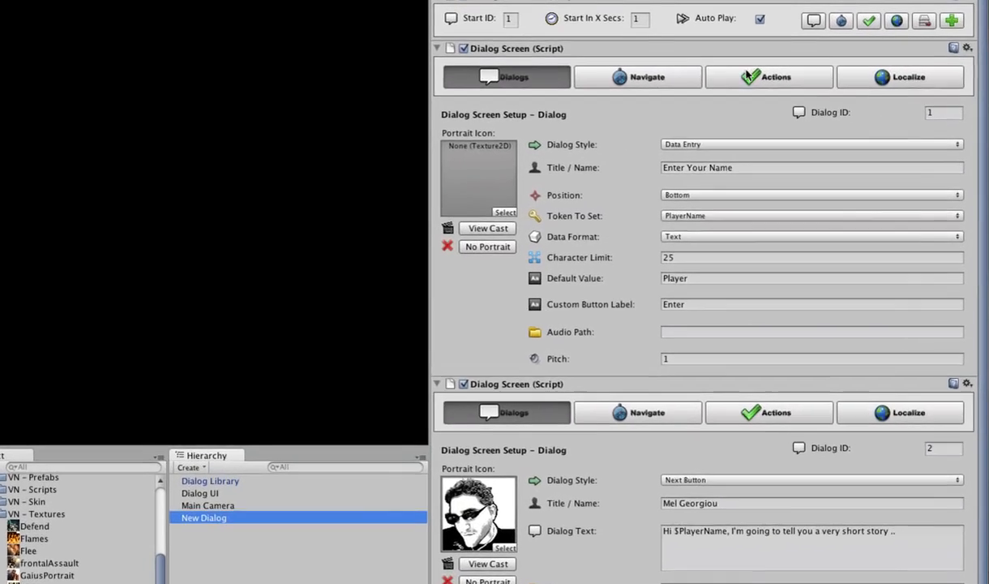
click(790, 107)
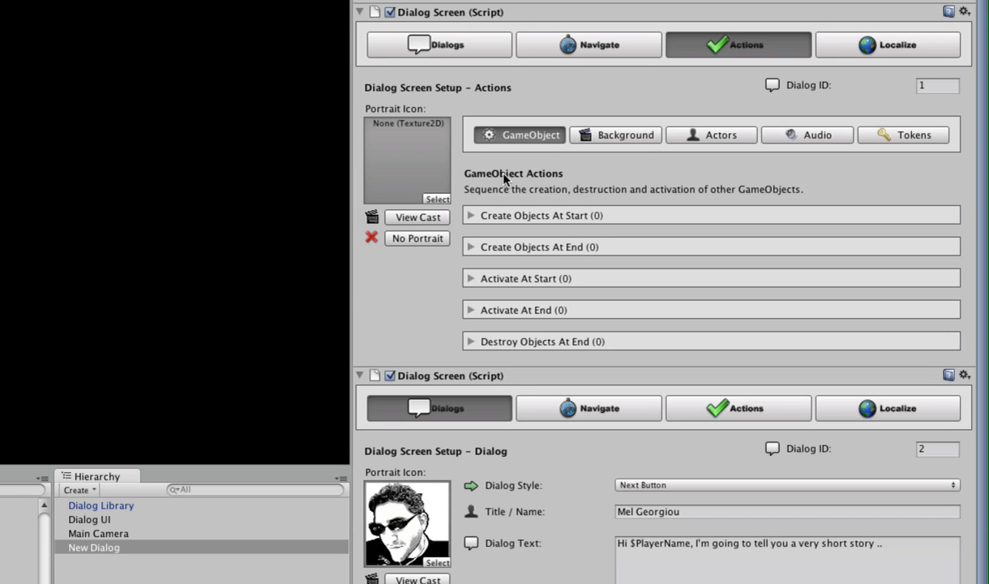
click(587, 137)
click(728, 136)
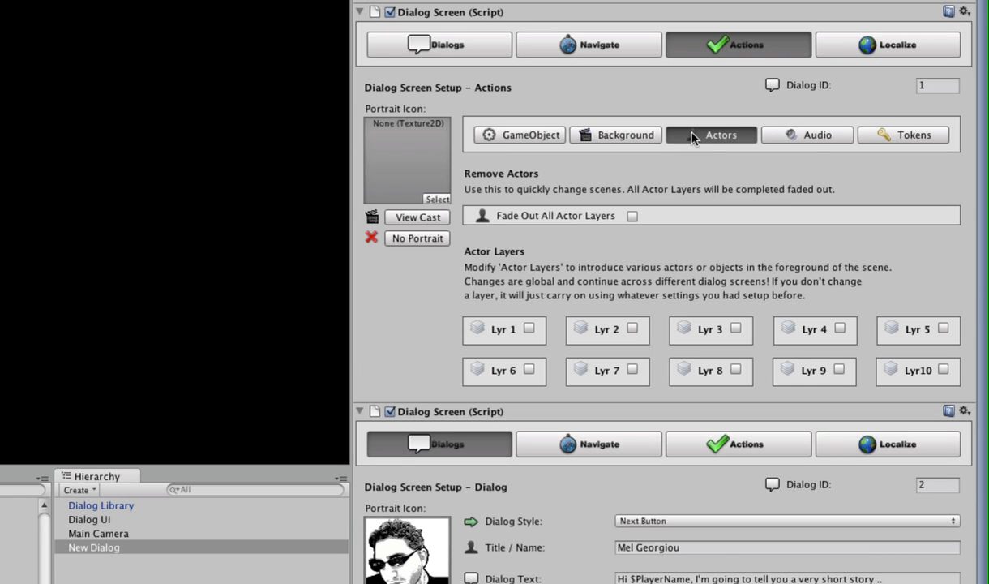
click(780, 131)
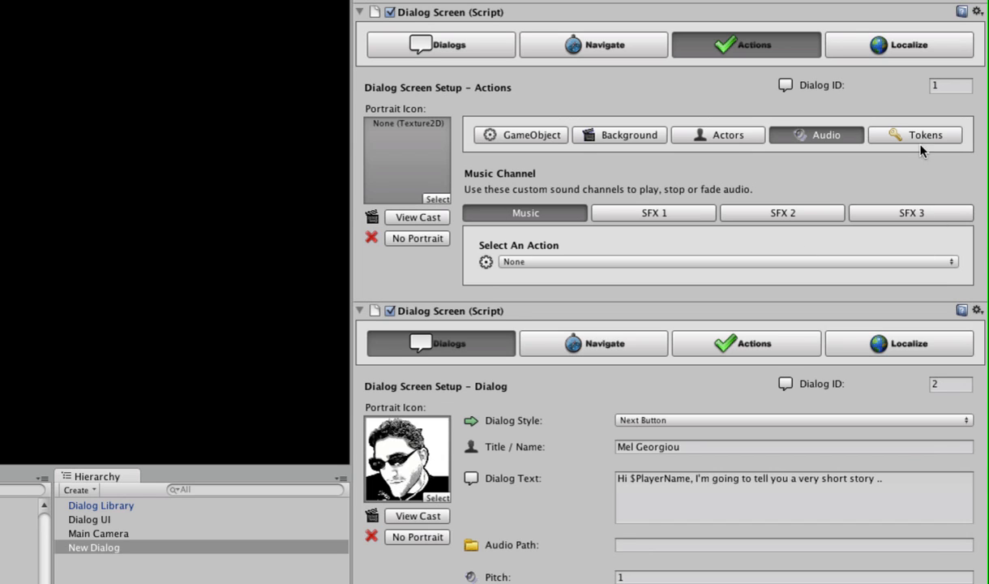
click(877, 128)
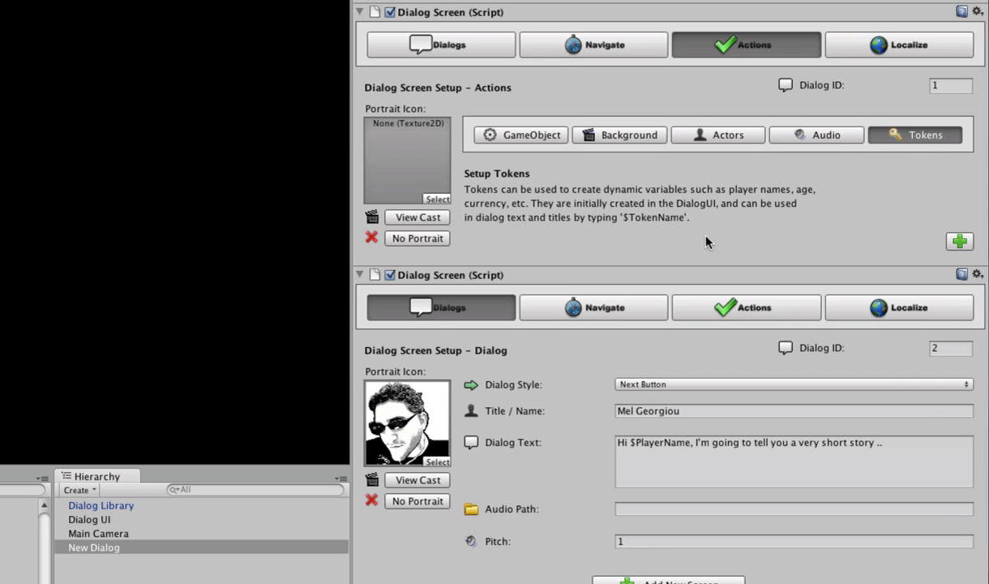
Step: Add a PlayerName token action to dialog screen 1, try its other operations, and return it to Set
click(959, 241)
click(612, 258)
click(600, 261)
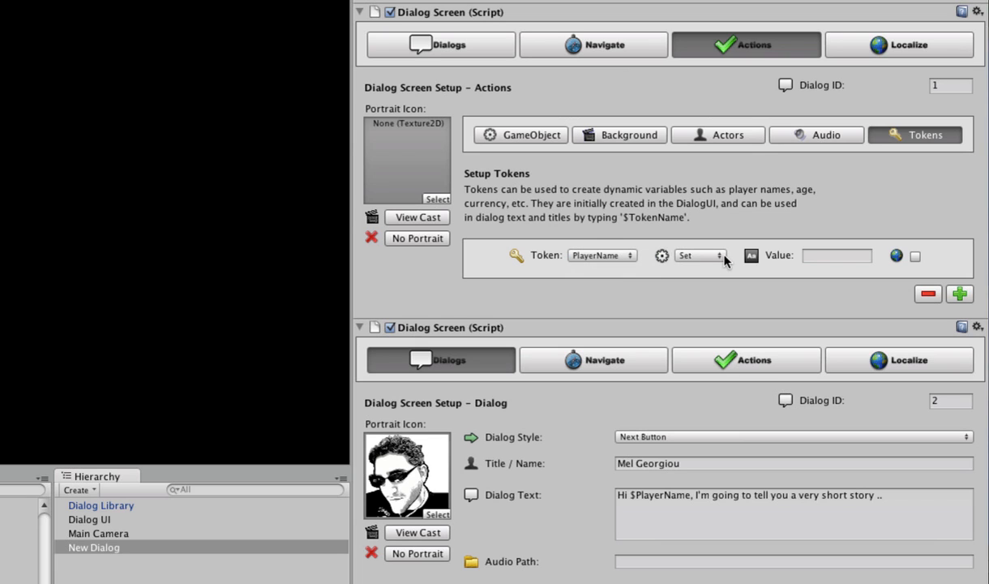
click(841, 256)
click(697, 256)
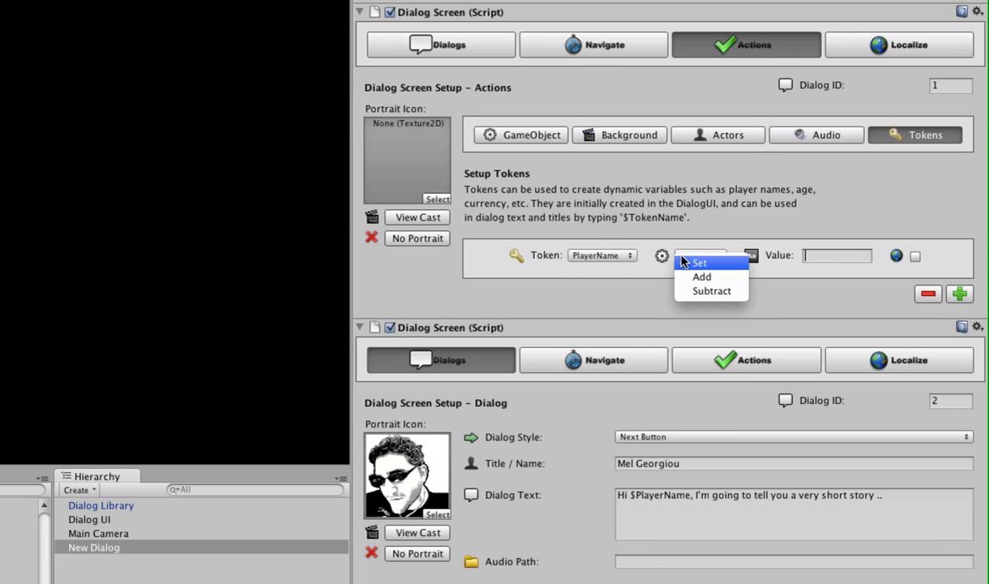
click(702, 276)
click(699, 256)
click(709, 276)
click(699, 258)
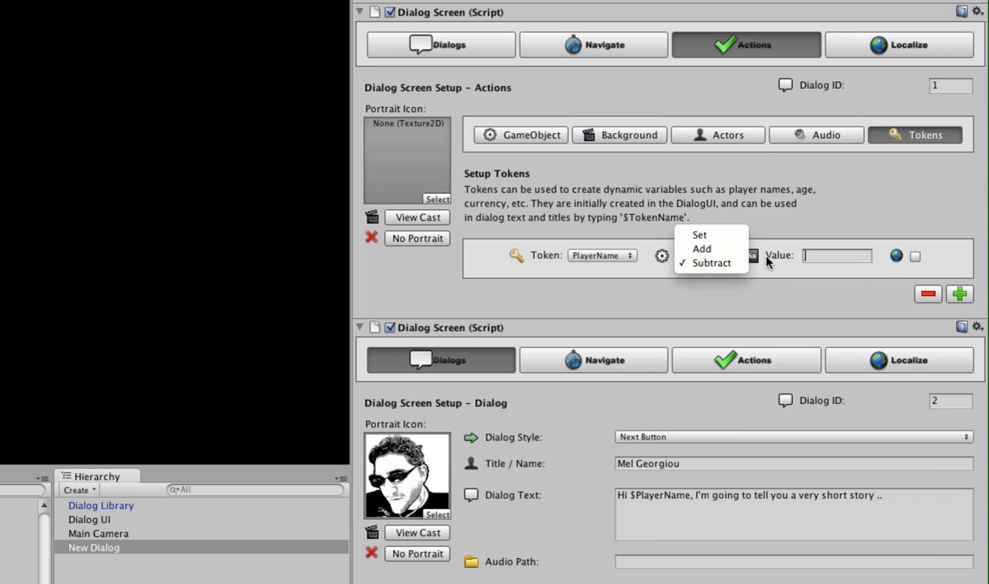
click(712, 236)
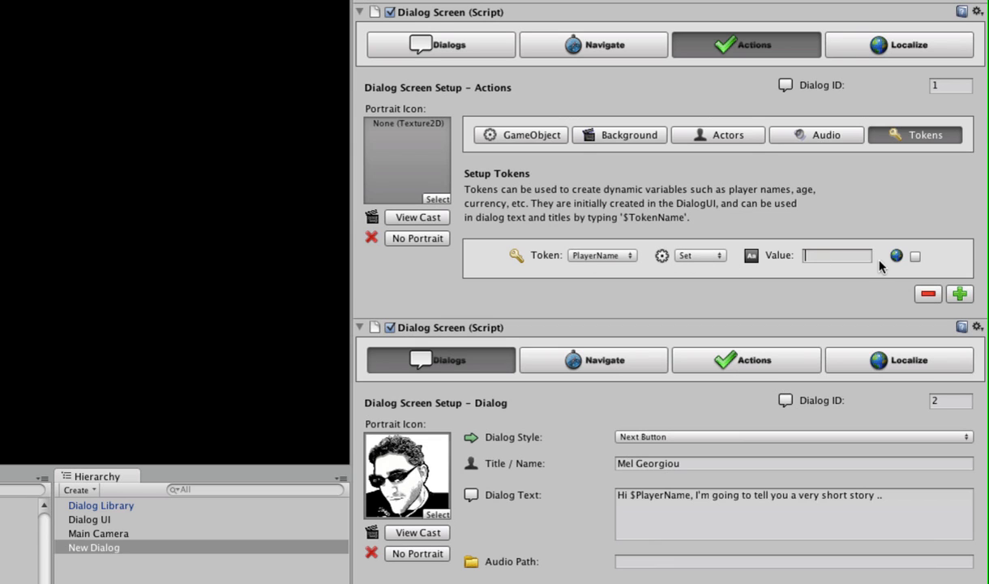
Step: Turn the token action's localized values on and off again, and remove the token action
click(914, 257)
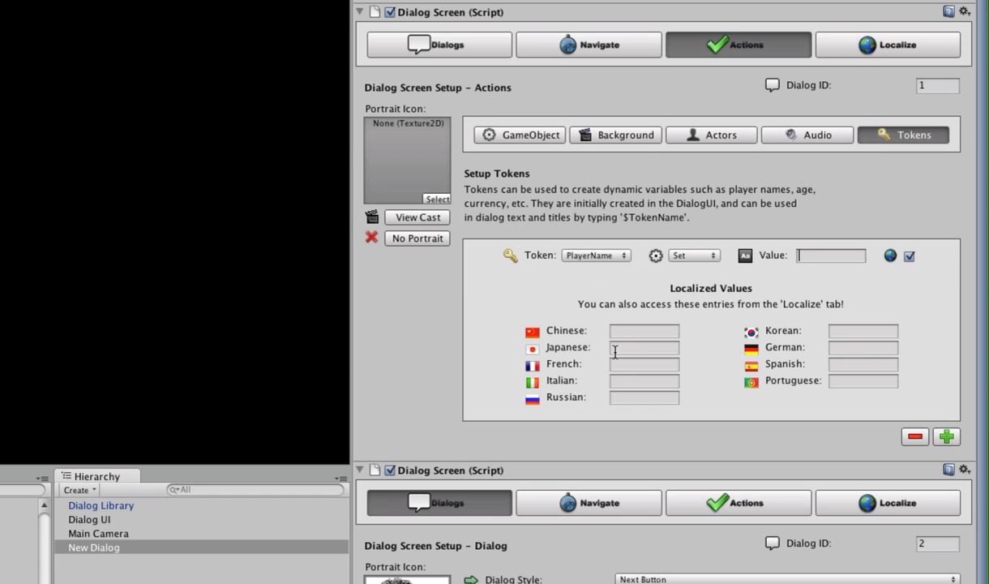
click(909, 256)
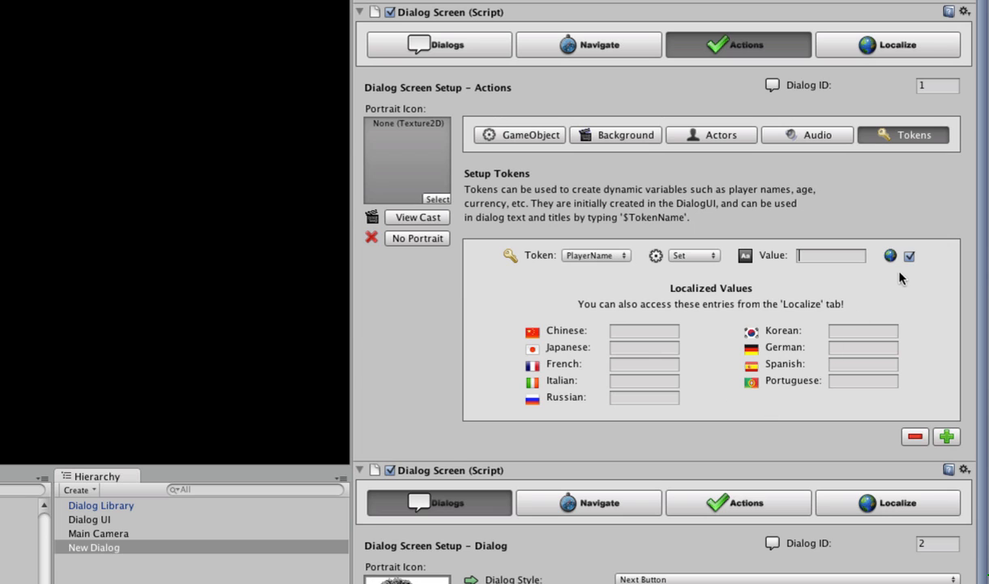
click(909, 256)
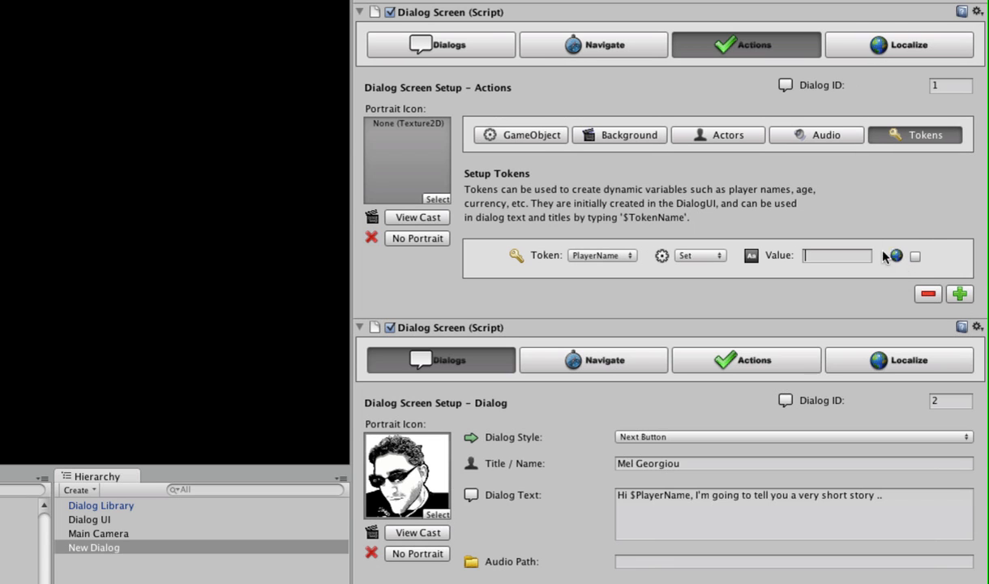
click(936, 292)
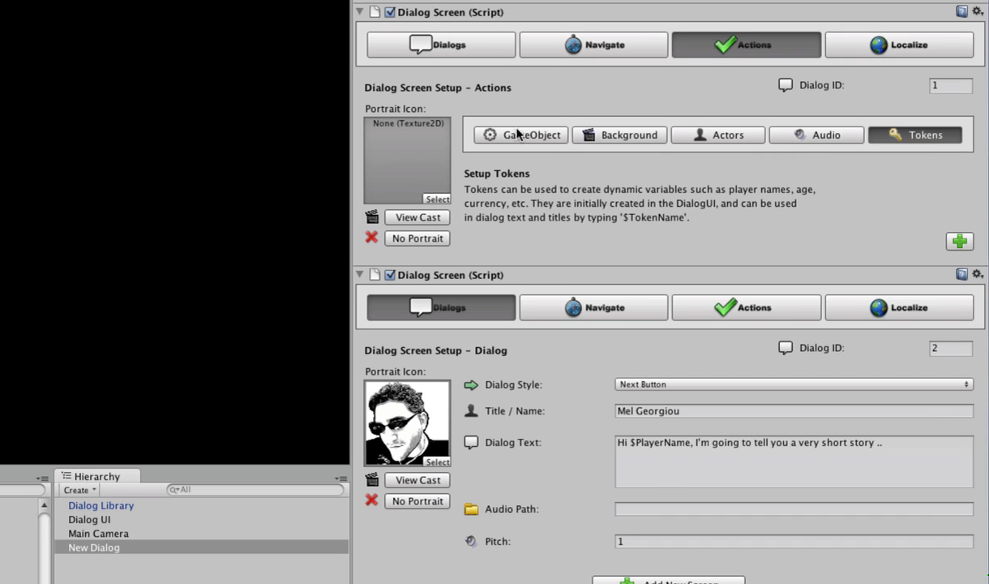
Step: Enable background layer 1 on dialog screen 1 and assign it the Gradient image from the Scenes library
click(657, 135)
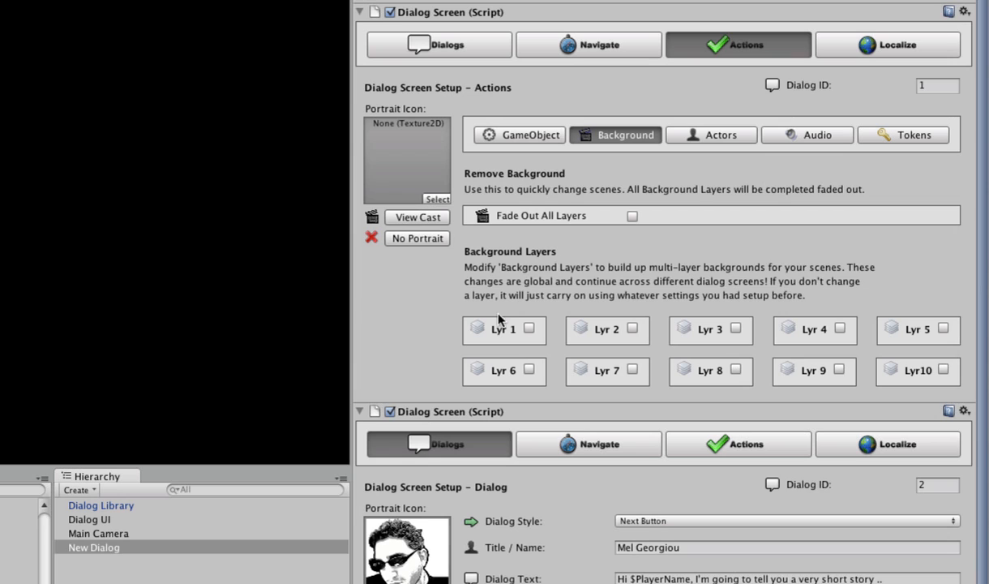
scroll(510, 256, down, 1)
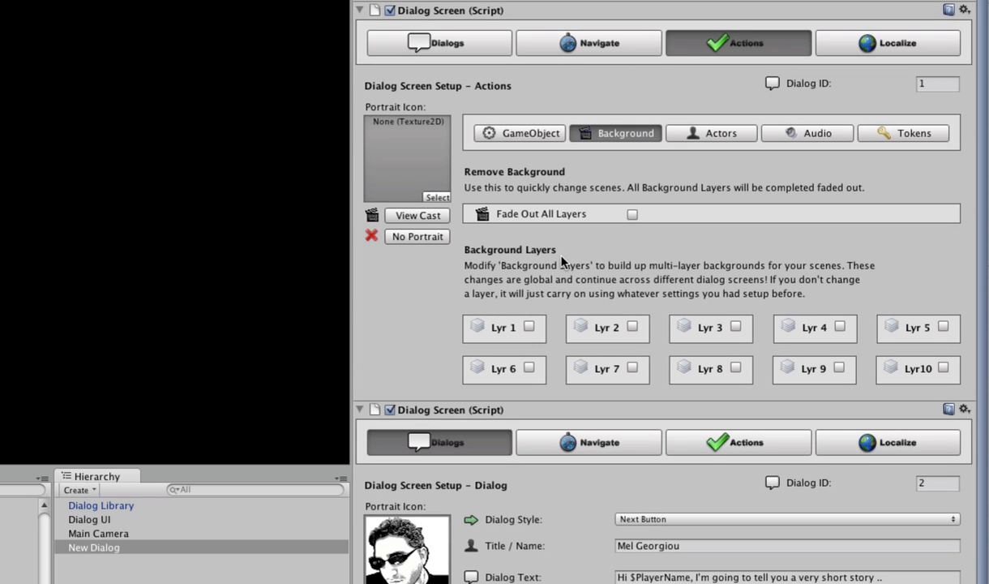
click(528, 328)
scroll(525, 324, down, 2)
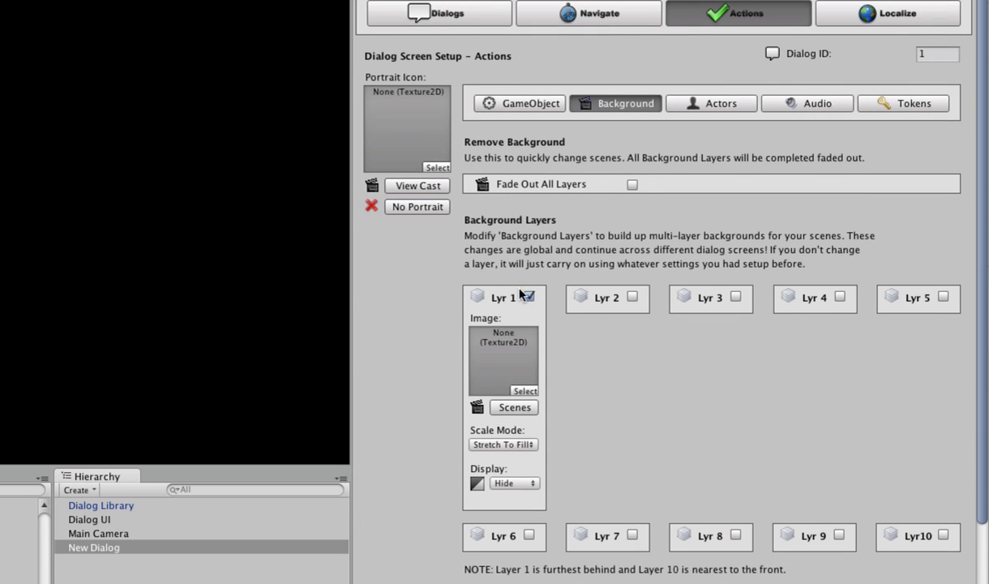
scroll(486, 462, up, 2)
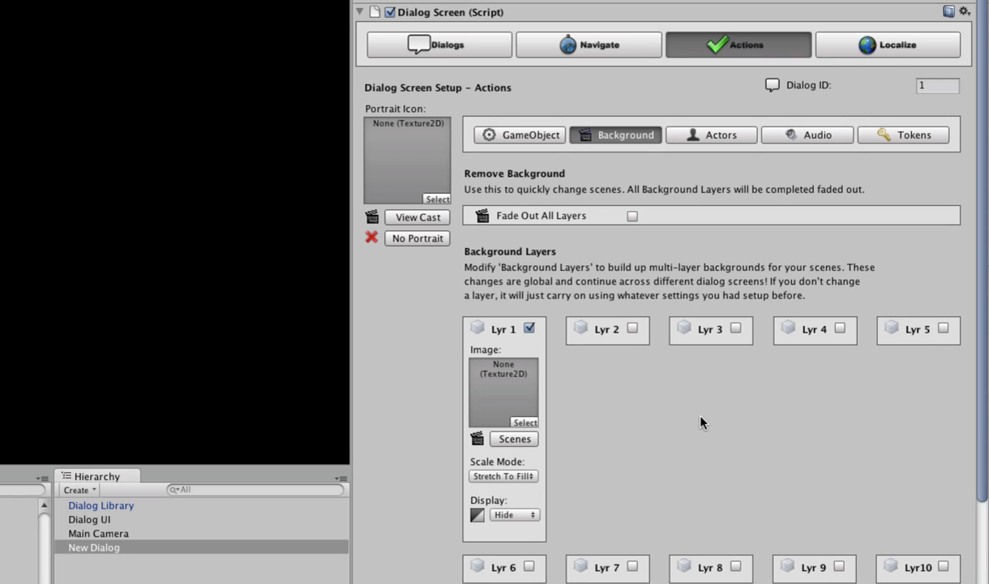
click(514, 438)
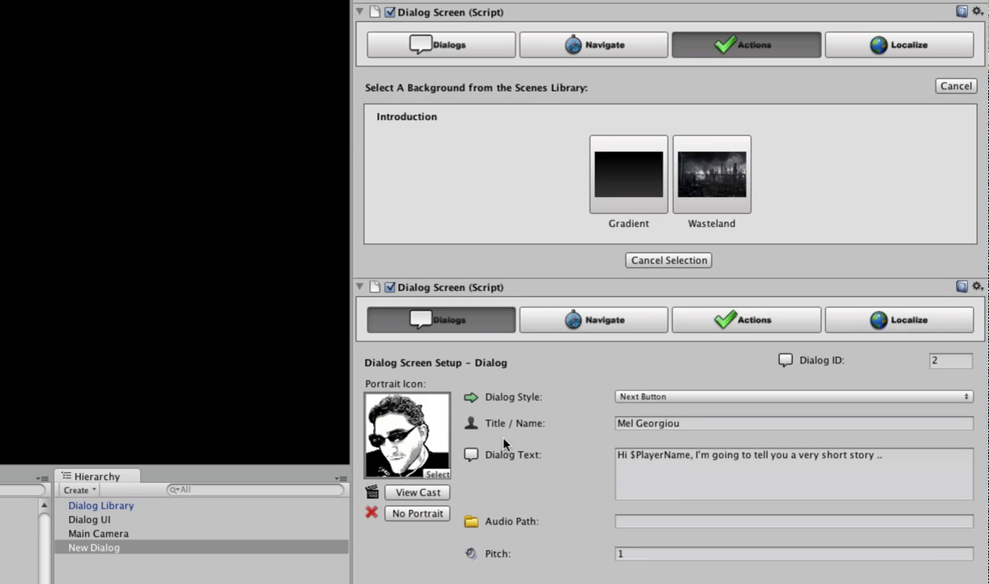
click(618, 170)
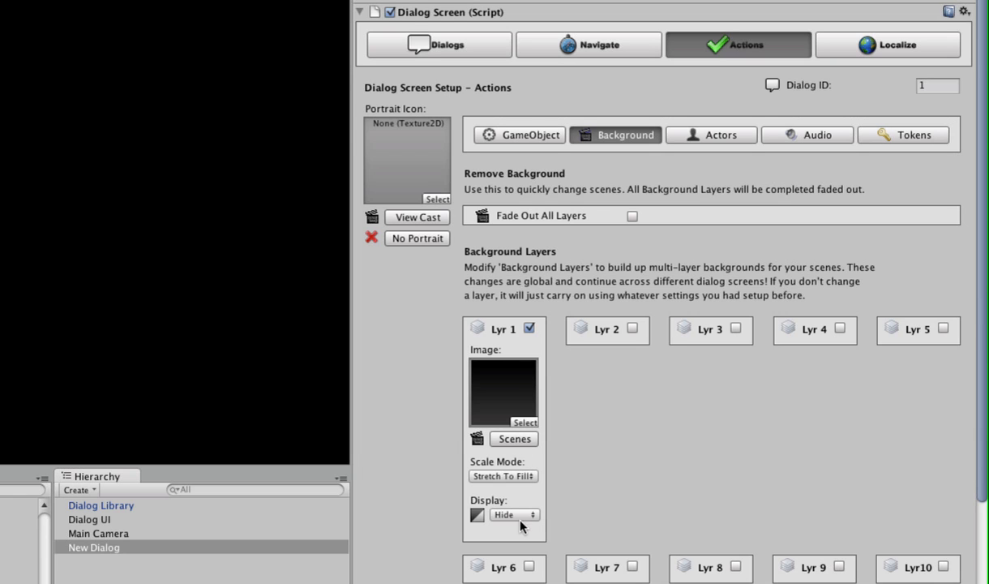
Step: Keep background layer 1's scale mode, set its display to Fade In, and play-test the dialog
click(498, 477)
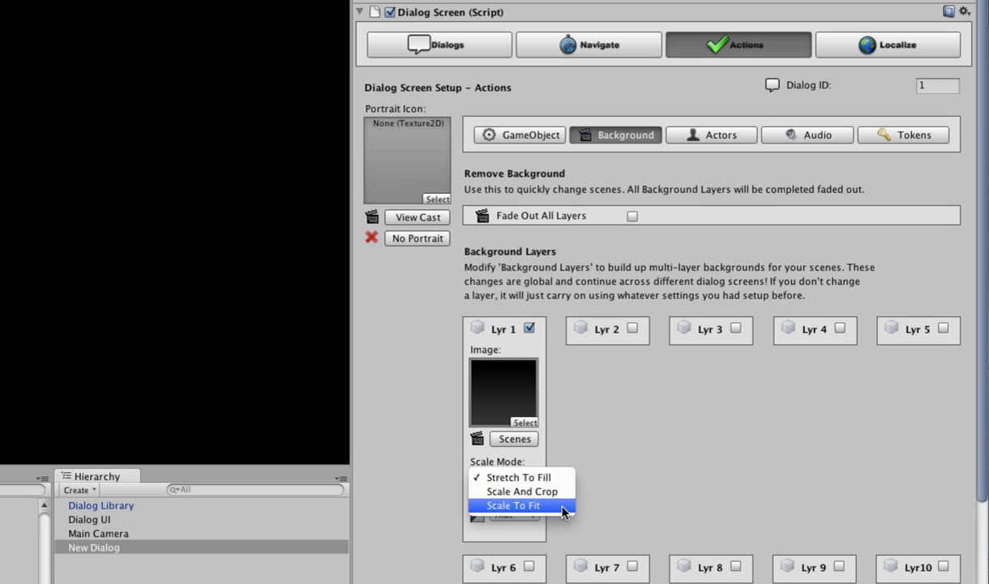
click(614, 476)
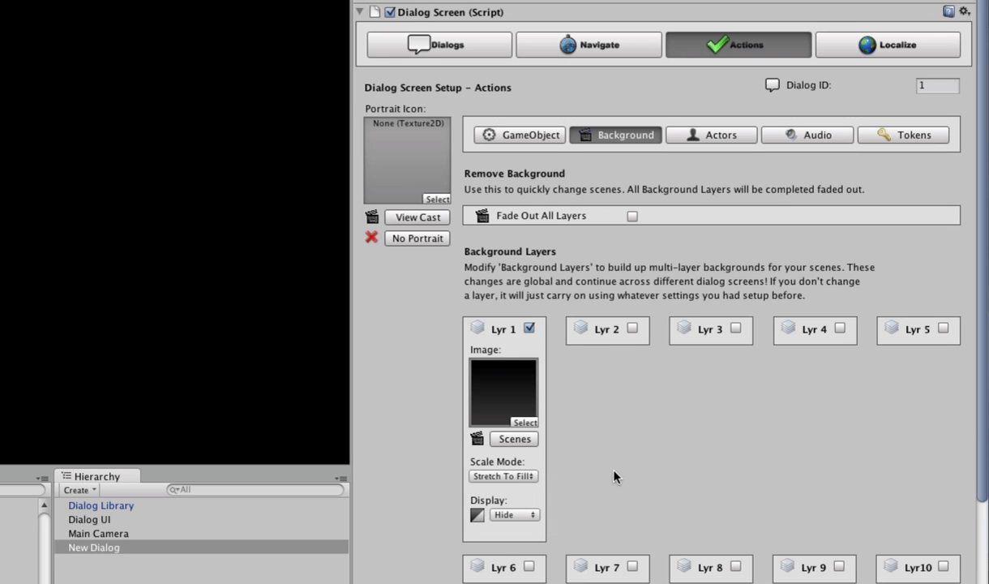
click(509, 516)
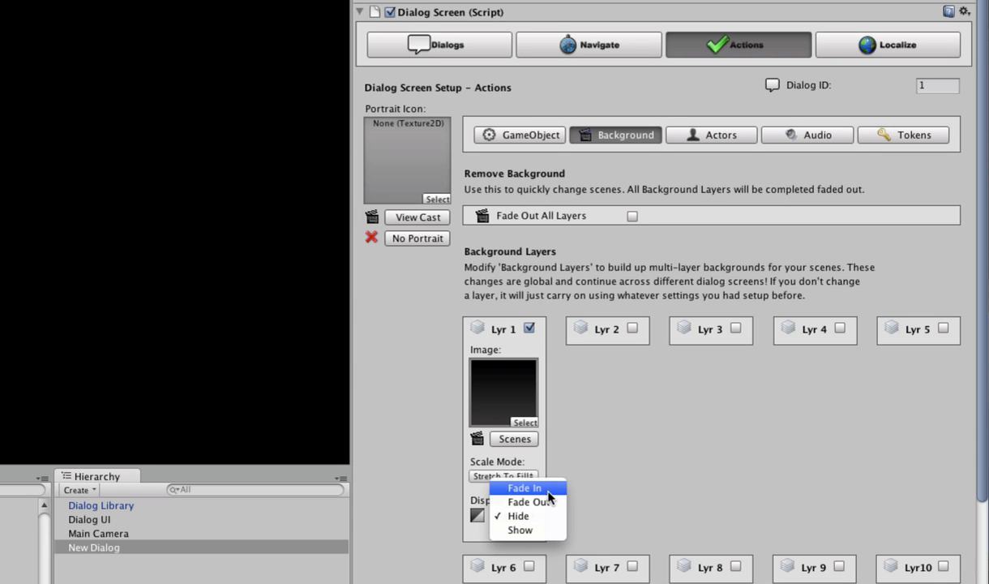
click(548, 489)
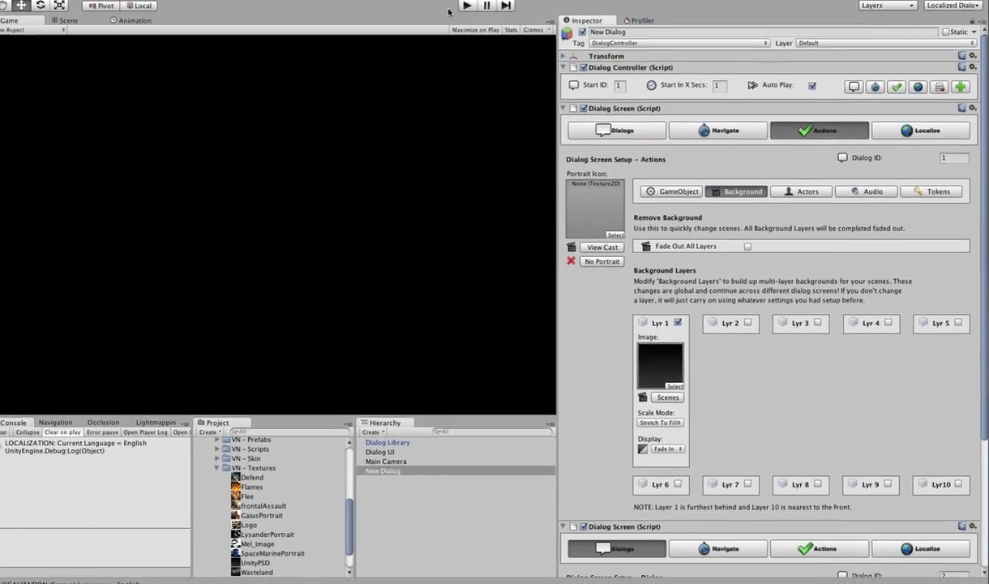
click(475, 9)
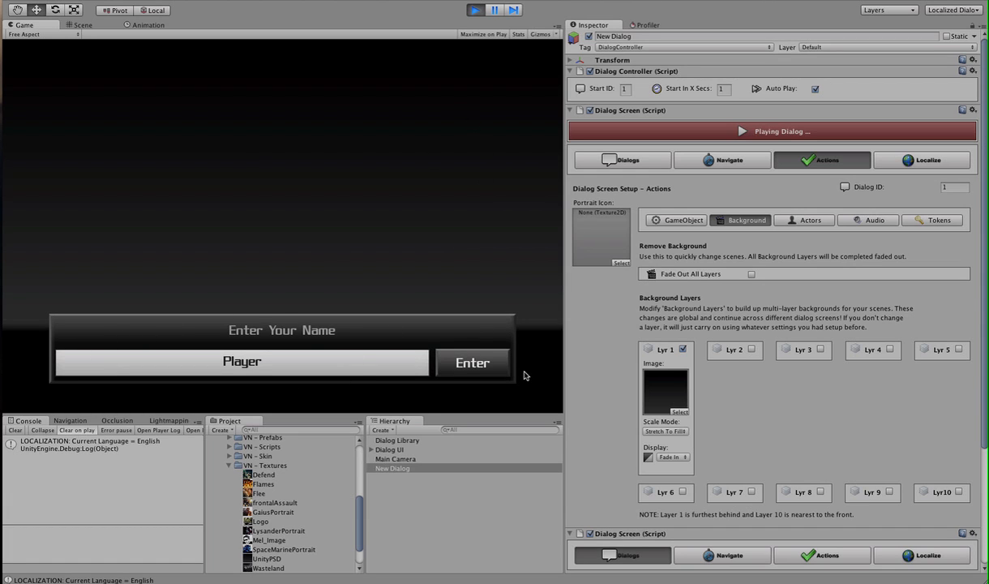
click(472, 11)
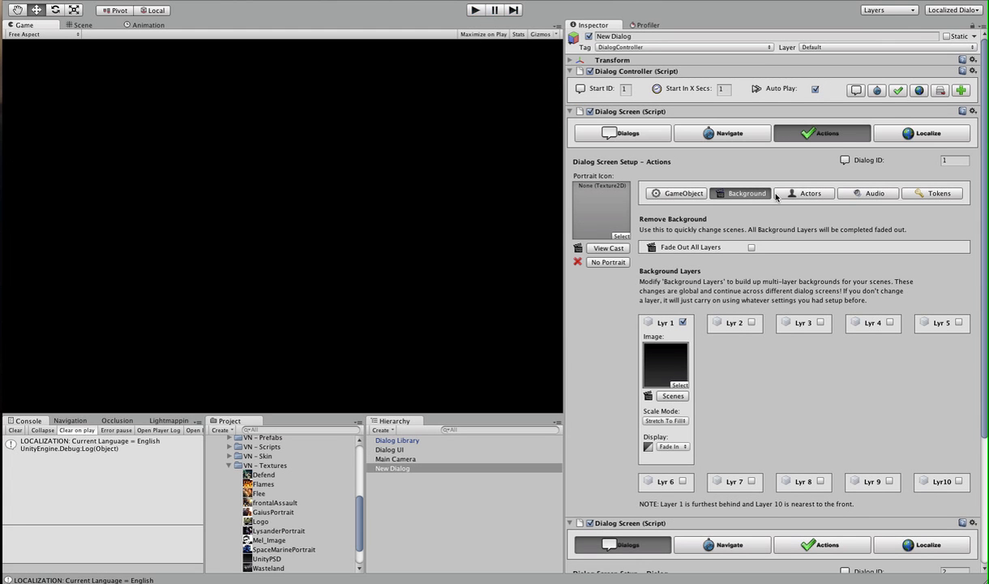
Step: Enable actor layer 10 on dialog screen 1 and assign it the Logo image from the Dialog Cast
click(805, 195)
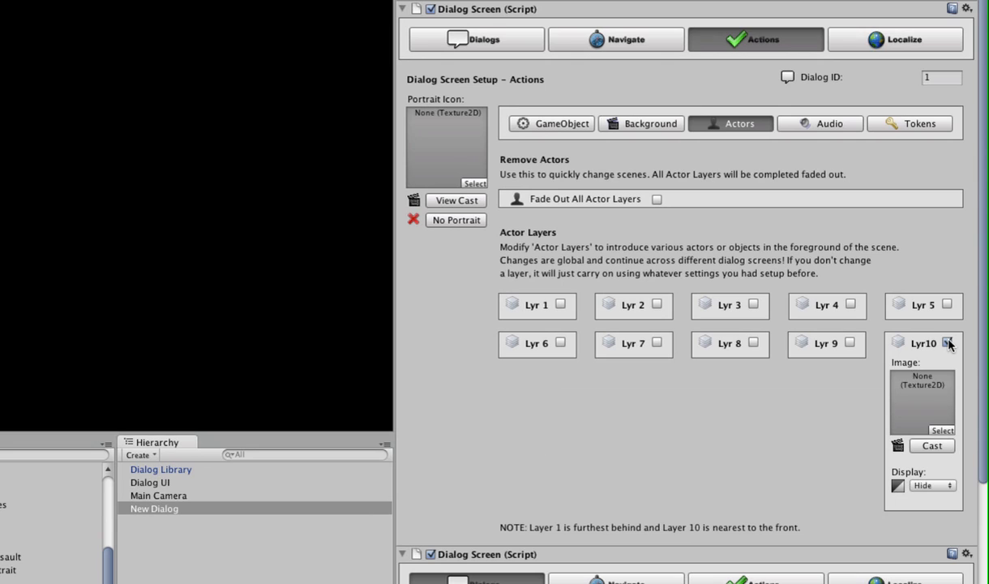
click(915, 488)
click(929, 461)
click(932, 445)
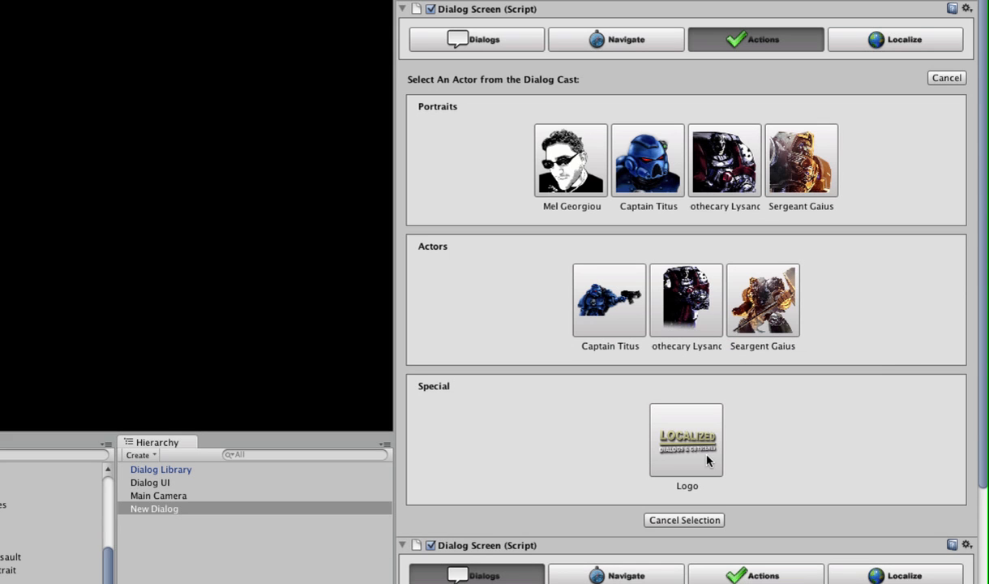
click(702, 426)
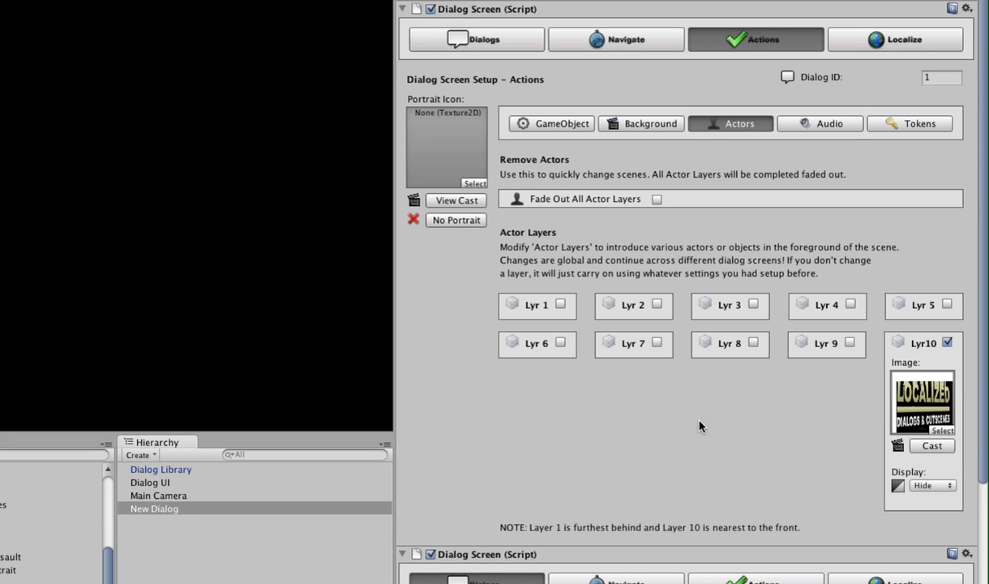
Step: Set actor layer 10's display to Fade In and its position to Top, and play-test the dialog
click(933, 485)
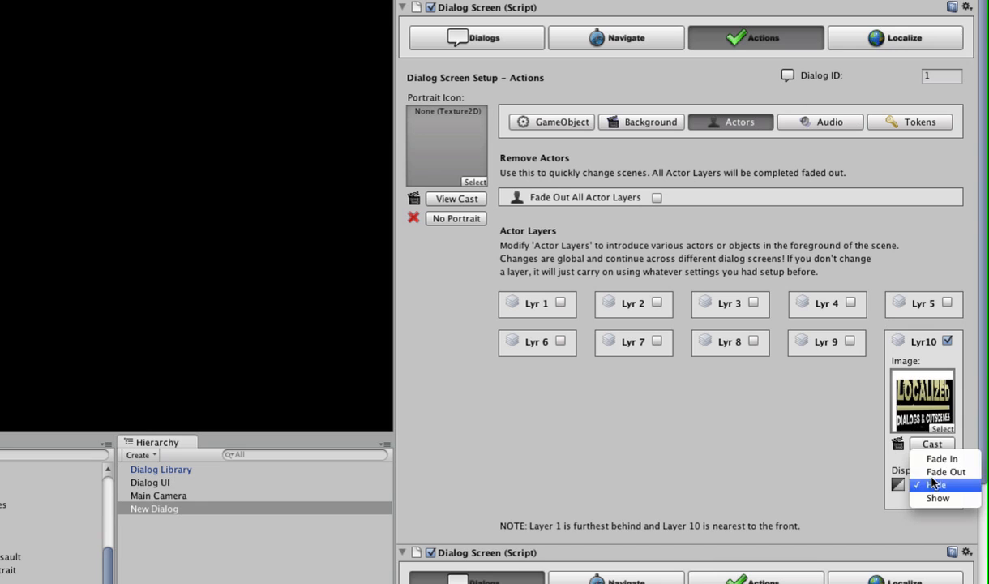
click(940, 459)
scroll(830, 414, down, 4)
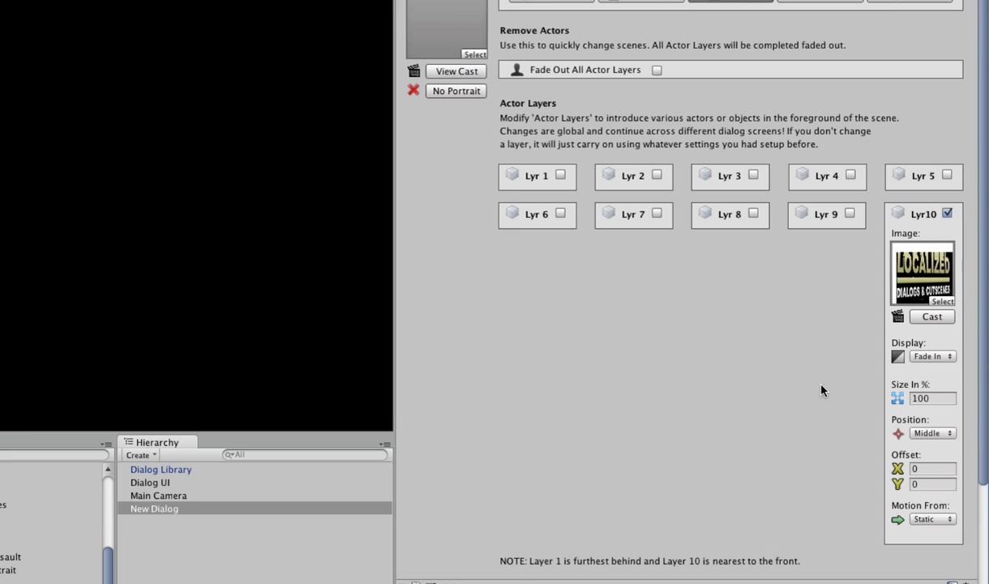
click(921, 434)
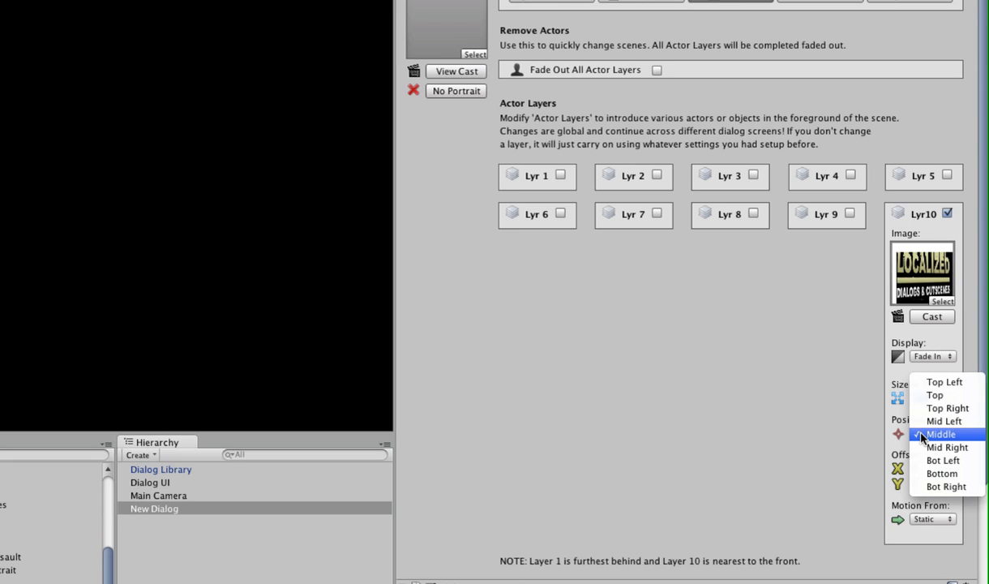
click(961, 396)
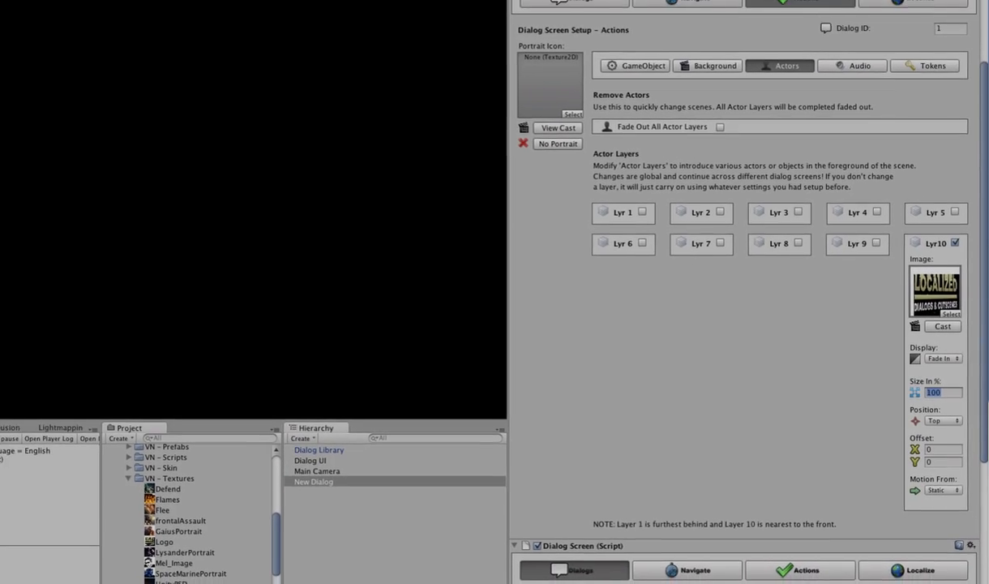
click(475, 9)
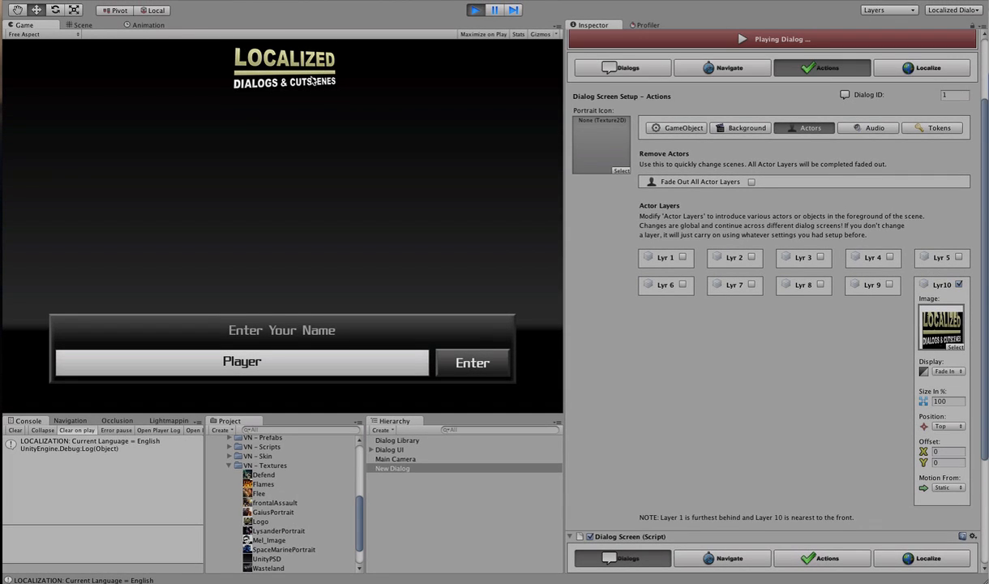
click(477, 10)
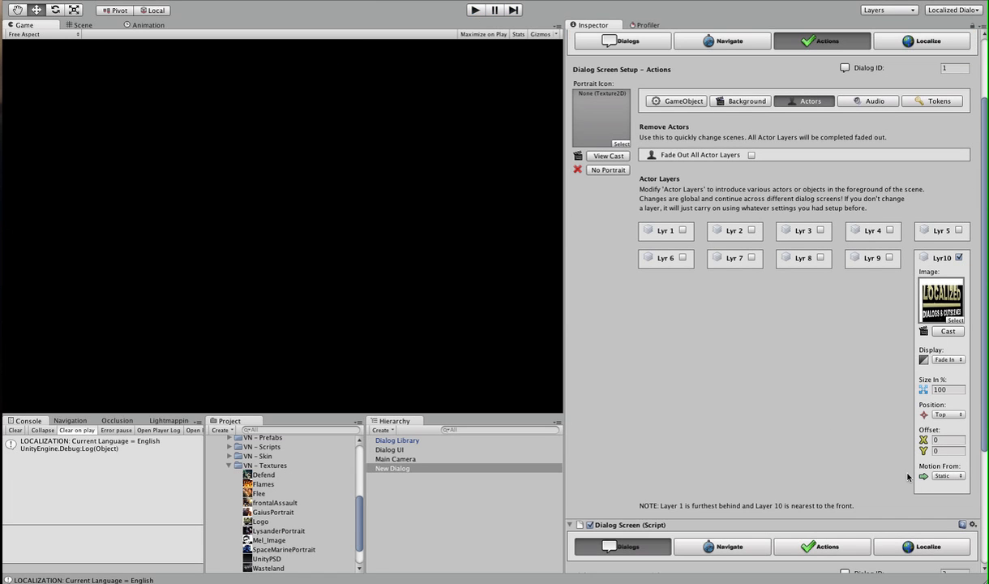
Step: Set actor layer 10's motion to come from the Top and play-test the dialog
click(946, 476)
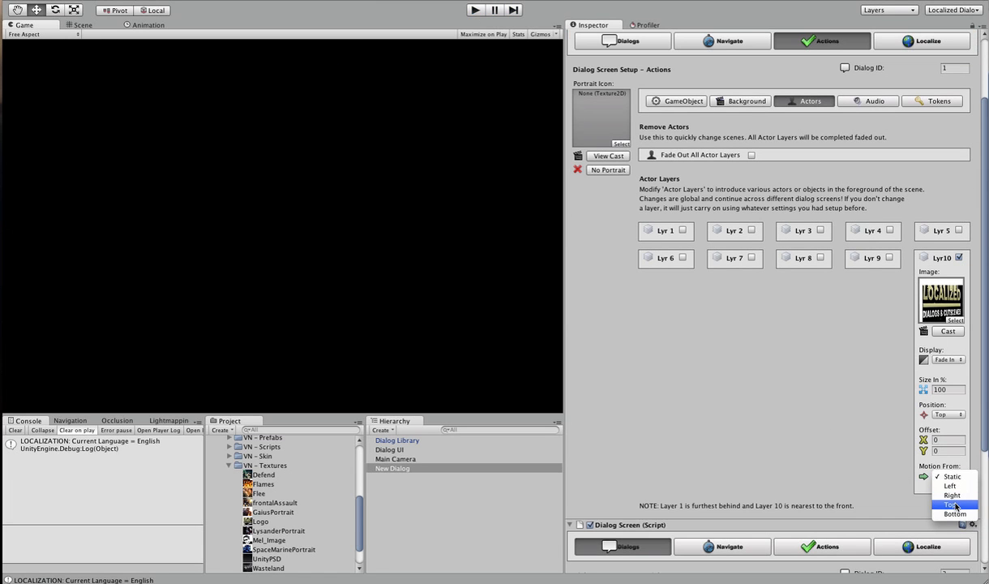
click(950, 505)
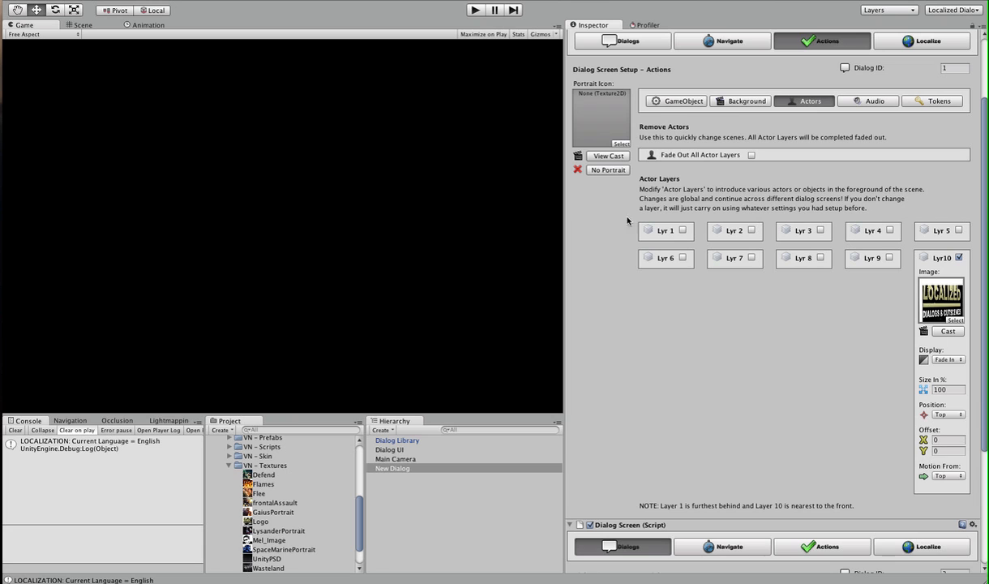
click(476, 9)
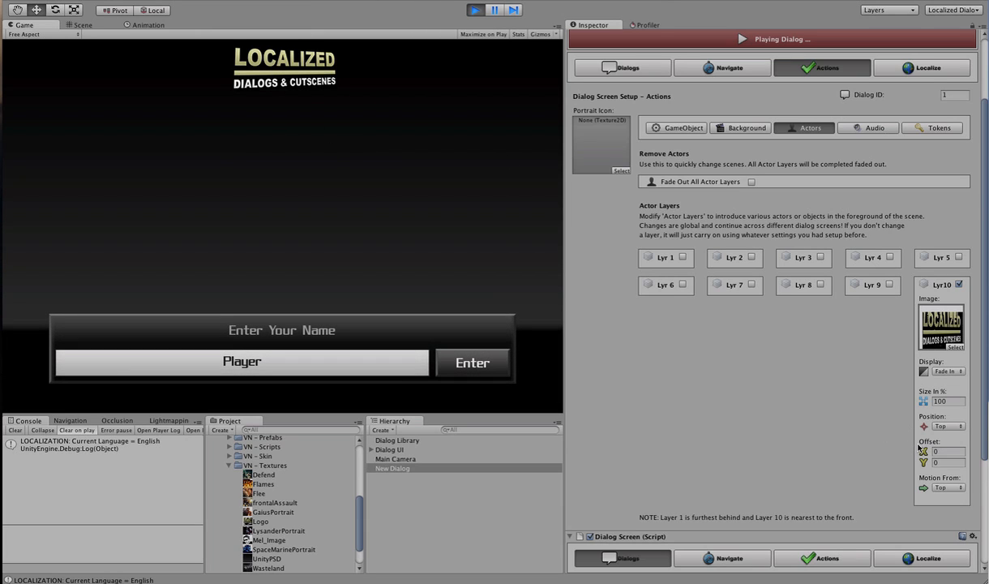
click(475, 10)
Step: Set actor layer 10's Y offset to 10 and play-test the dialog
click(950, 450)
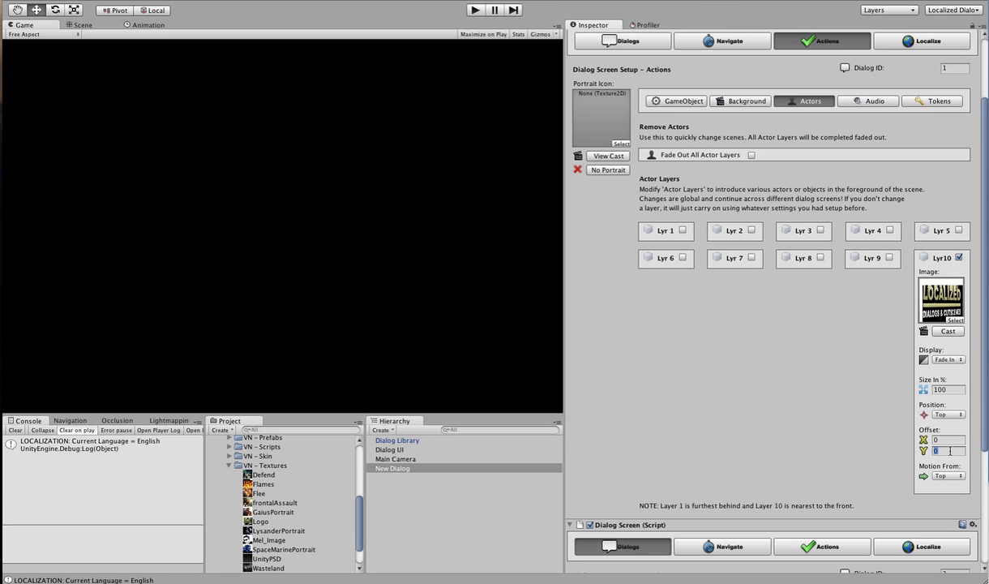
text(10)
key(Return)
click(475, 12)
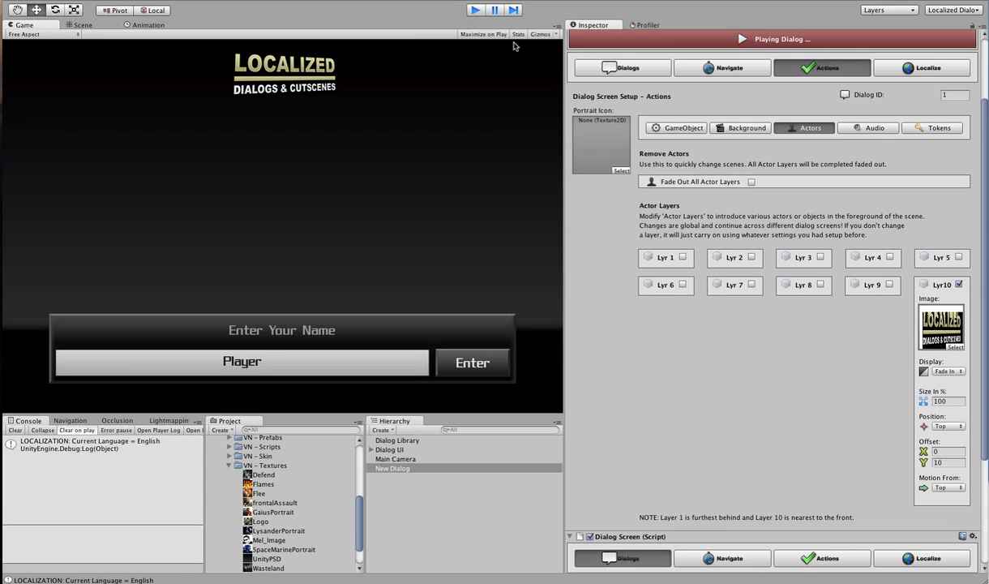
click(475, 9)
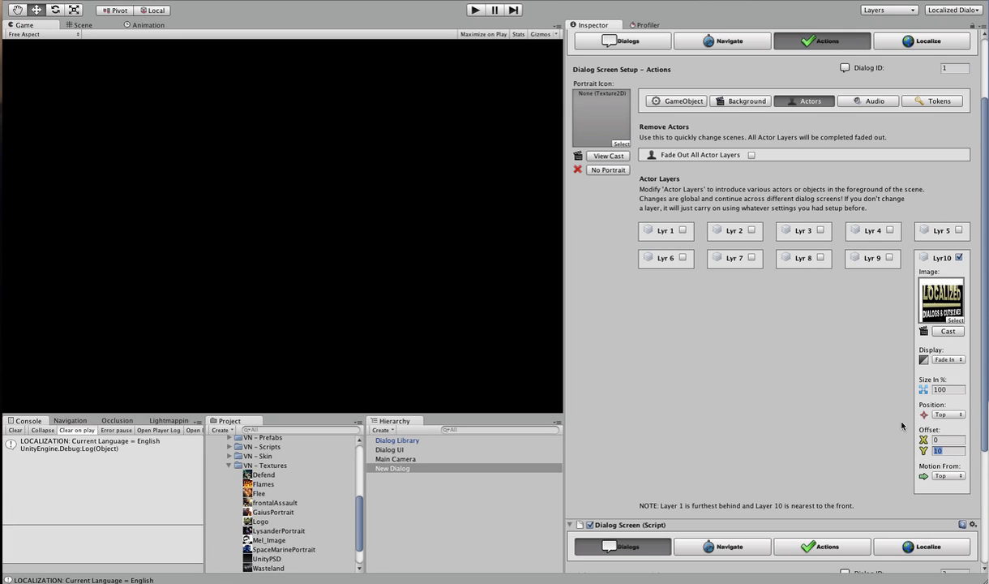
Step: Set actor layer 10's Y offset to 5
text(0)
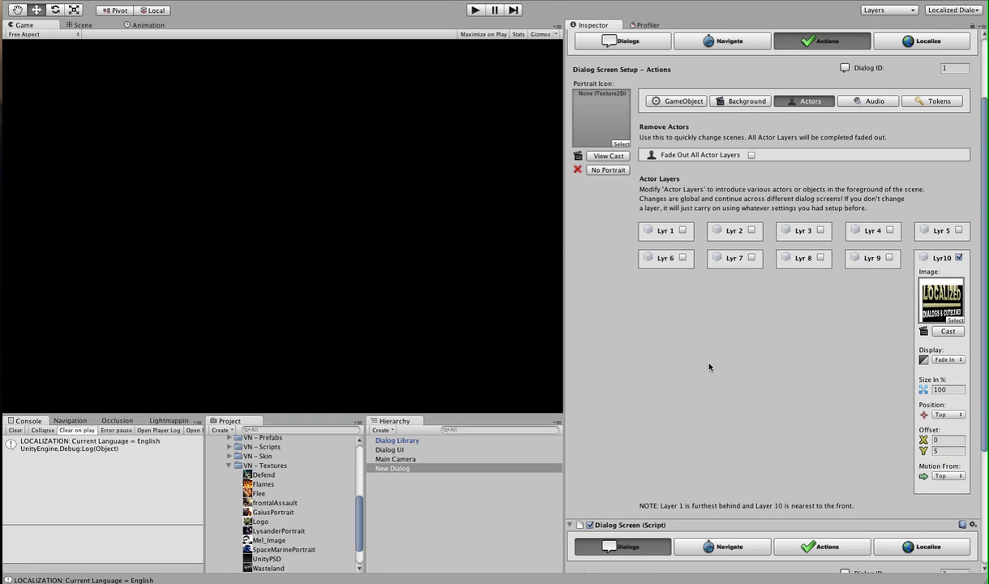
scroll(701, 357, up, 3)
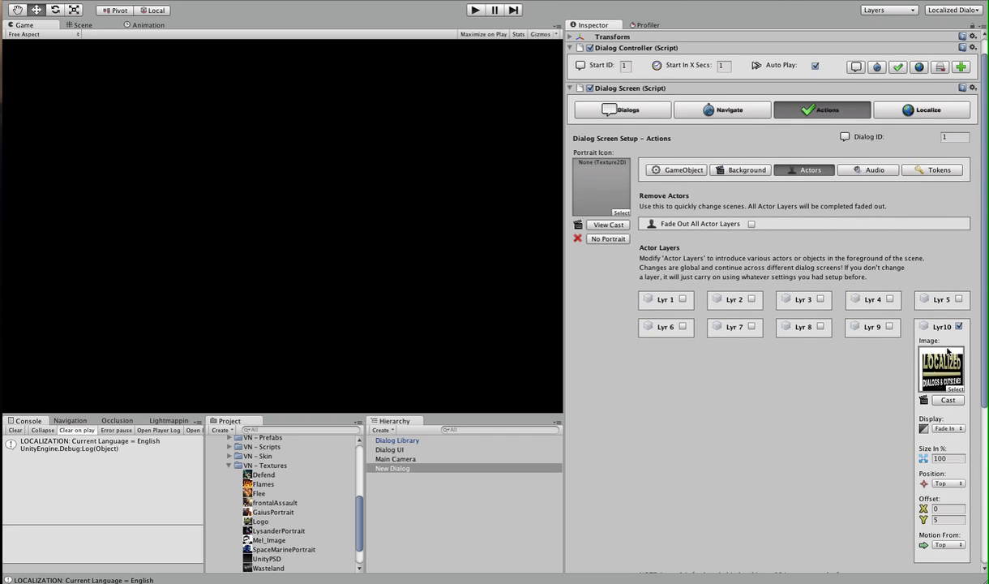
scroll(916, 354, down, 2)
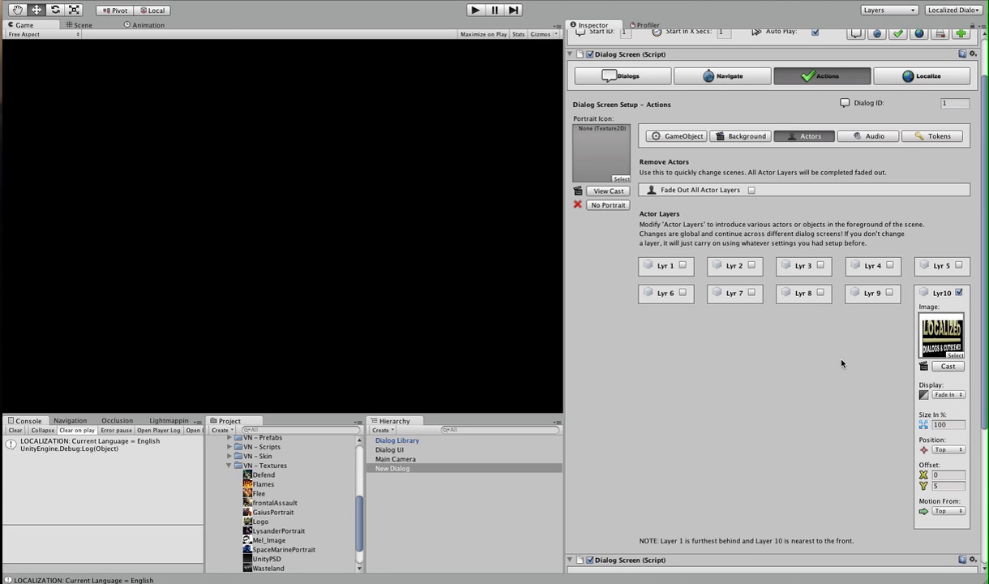
Step: Examine dialog screen 1's background layer settings, and look over the dialog screen 2 setup below them
scroll(800, 341, up, 2)
click(734, 169)
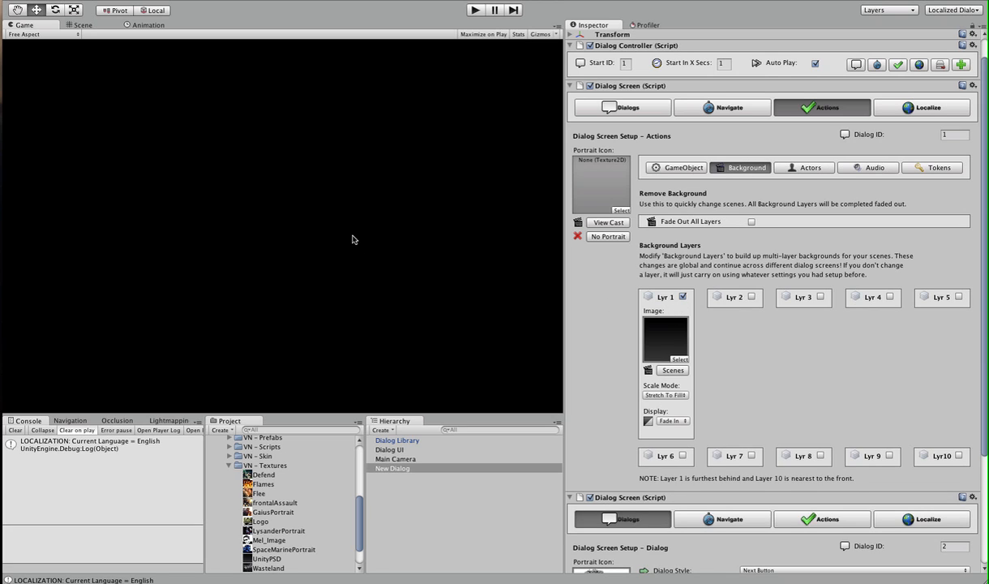
scroll(837, 356, up, 2)
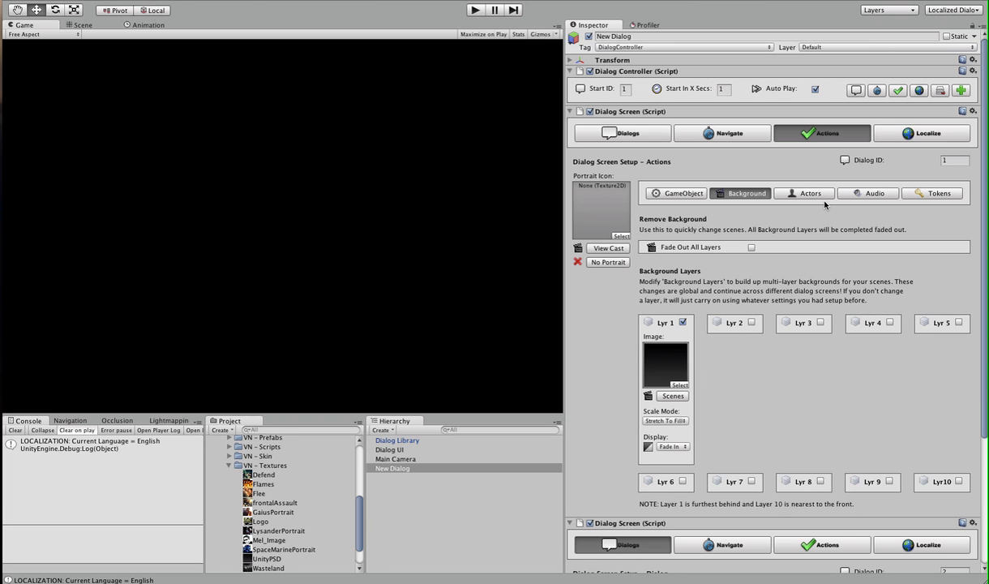
scroll(773, 356, down, 3)
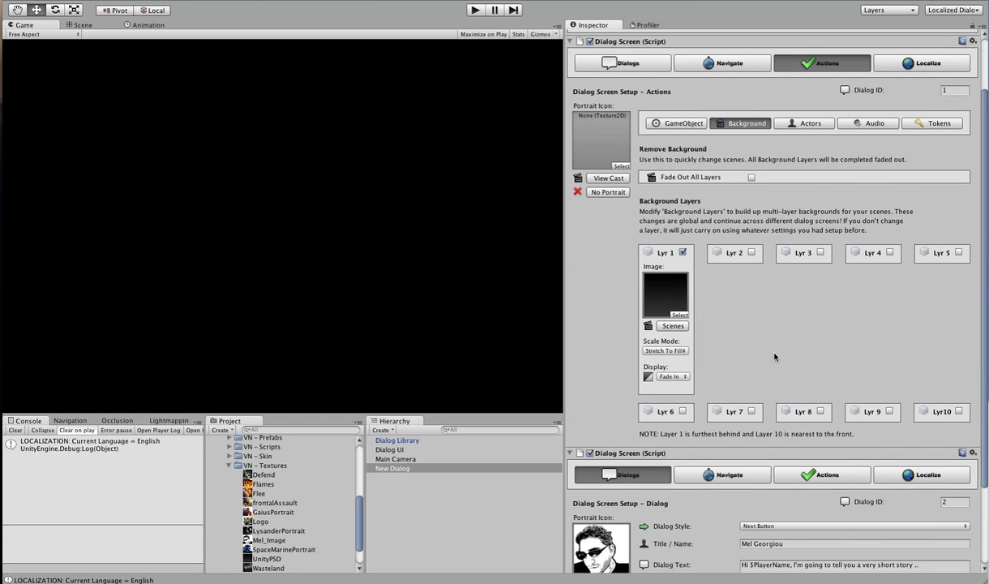
scroll(774, 353, up, 3)
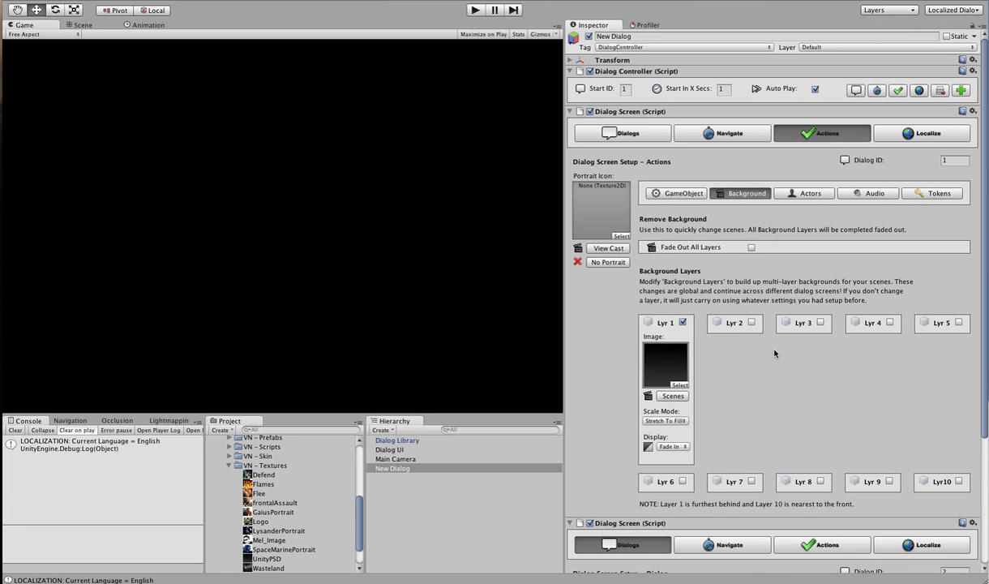
scroll(766, 354, down, 2)
scroll(737, 354, up, 2)
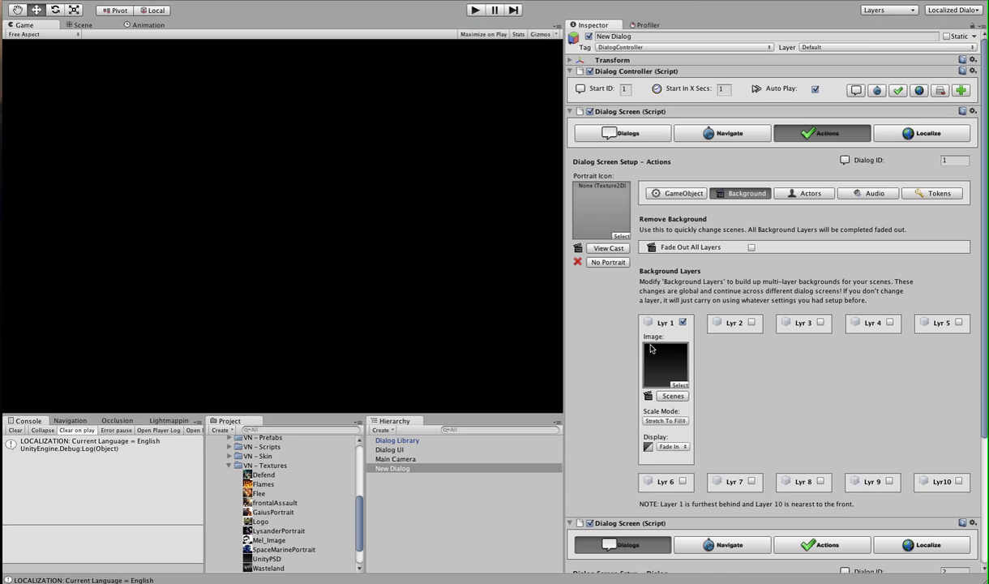
scroll(701, 331, down, 2)
scroll(746, 324, down, 5)
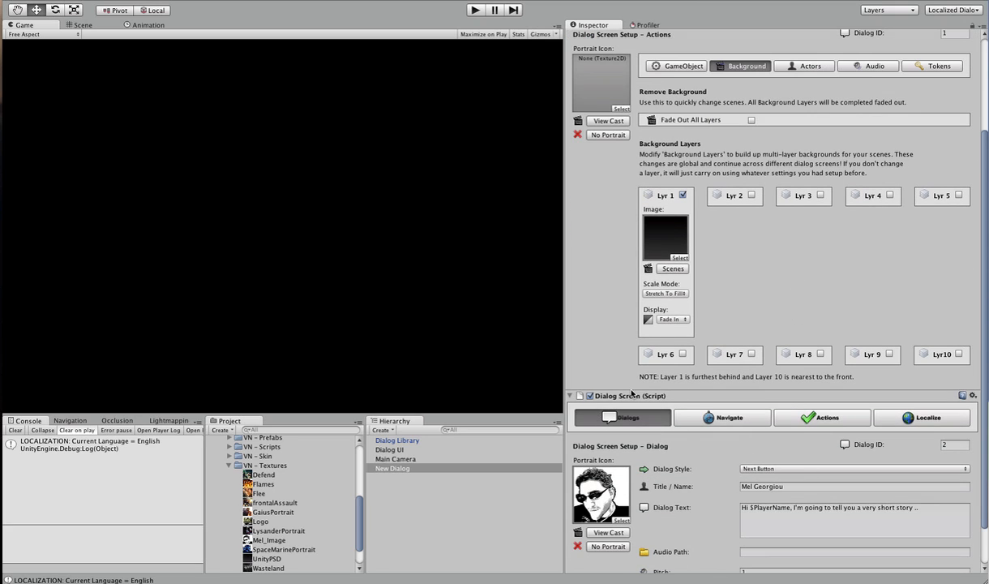
scroll(689, 414, down, 3)
scroll(696, 405, up, 10)
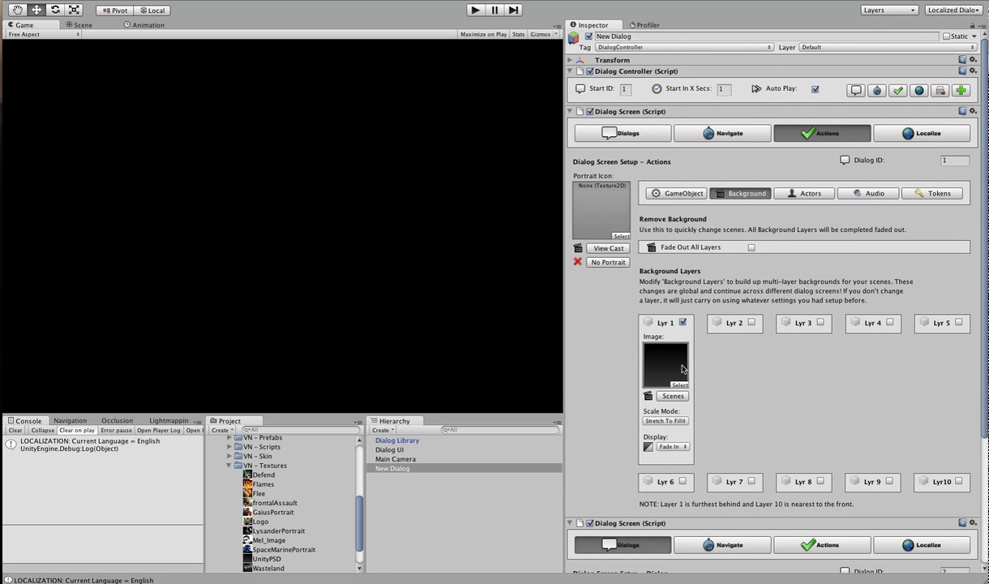
scroll(674, 283, down, 2)
scroll(670, 306, up, 2)
scroll(670, 304, down, 10)
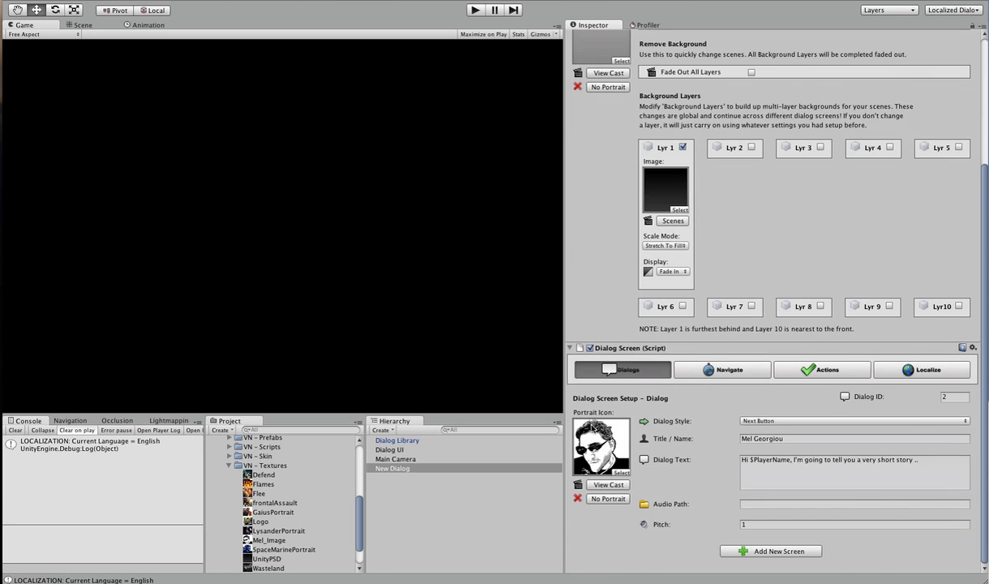
scroll(669, 405, up, 10)
scroll(670, 454, down, 2)
scroll(640, 389, up, 2)
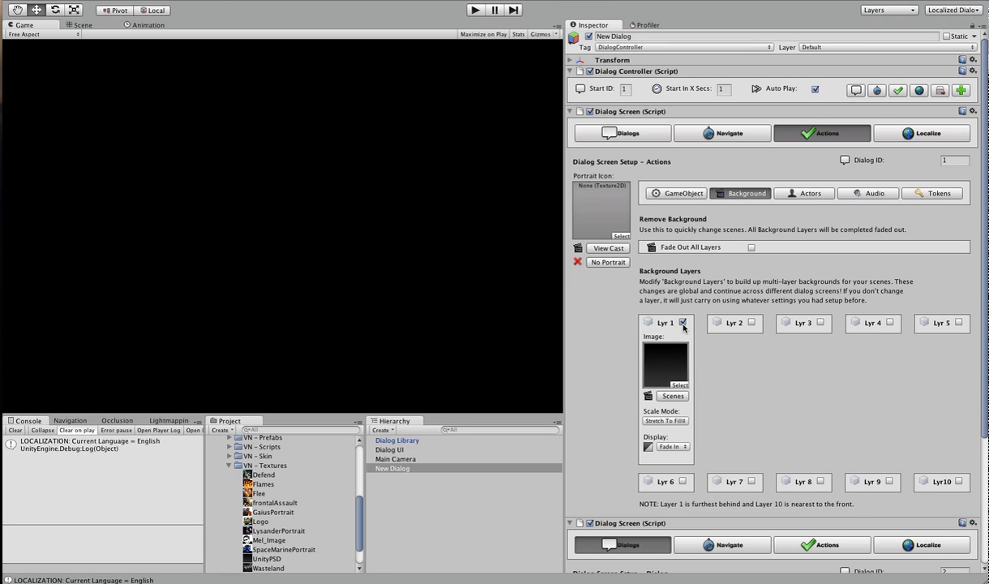
scroll(665, 356, down, 2)
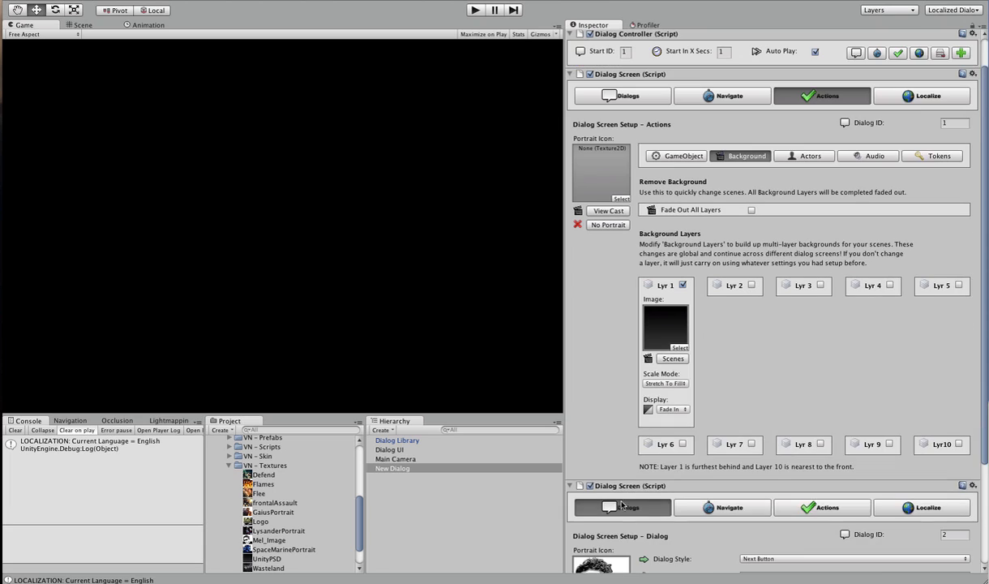
scroll(660, 359, up, 2)
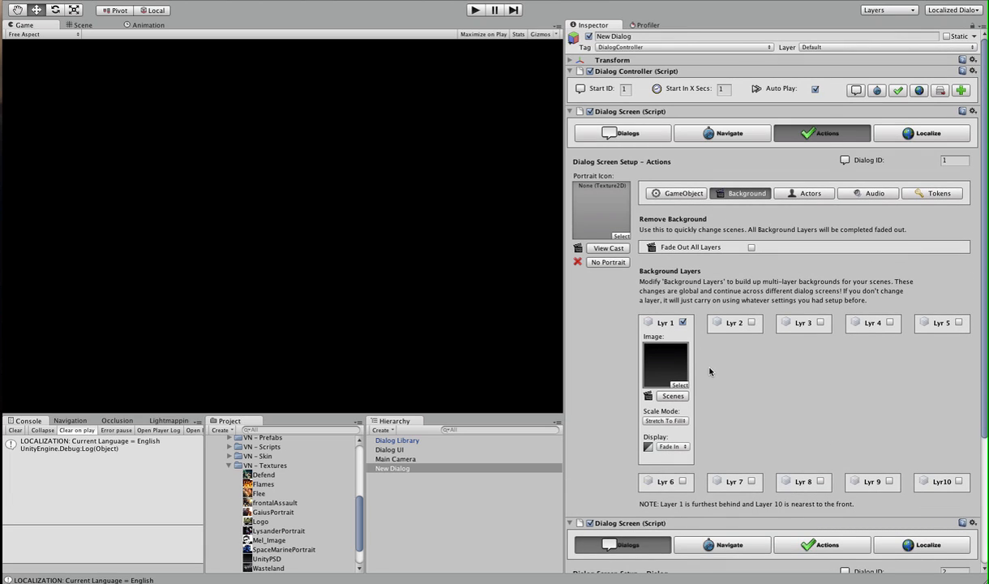
scroll(710, 370, down, 2)
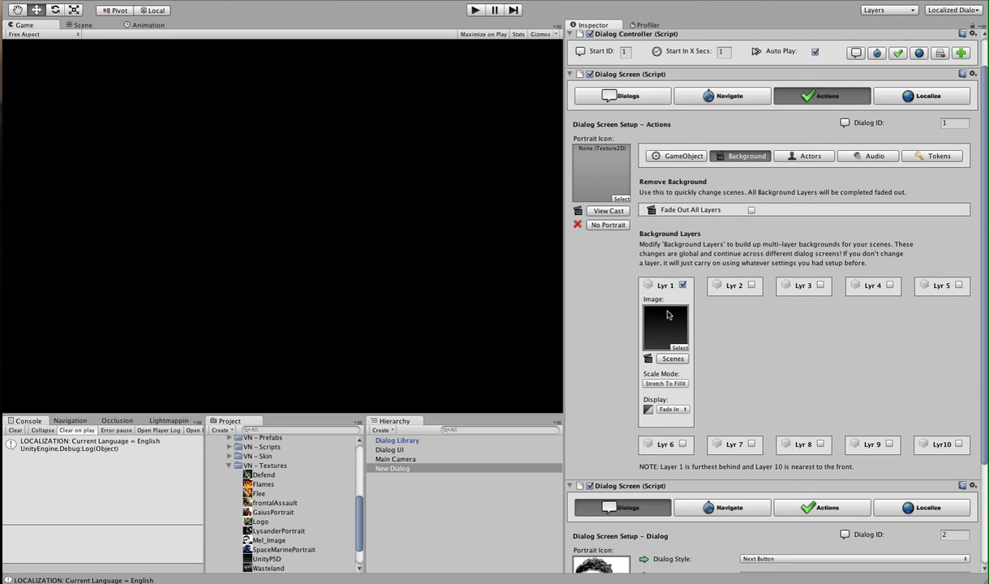
scroll(890, 301, up, 2)
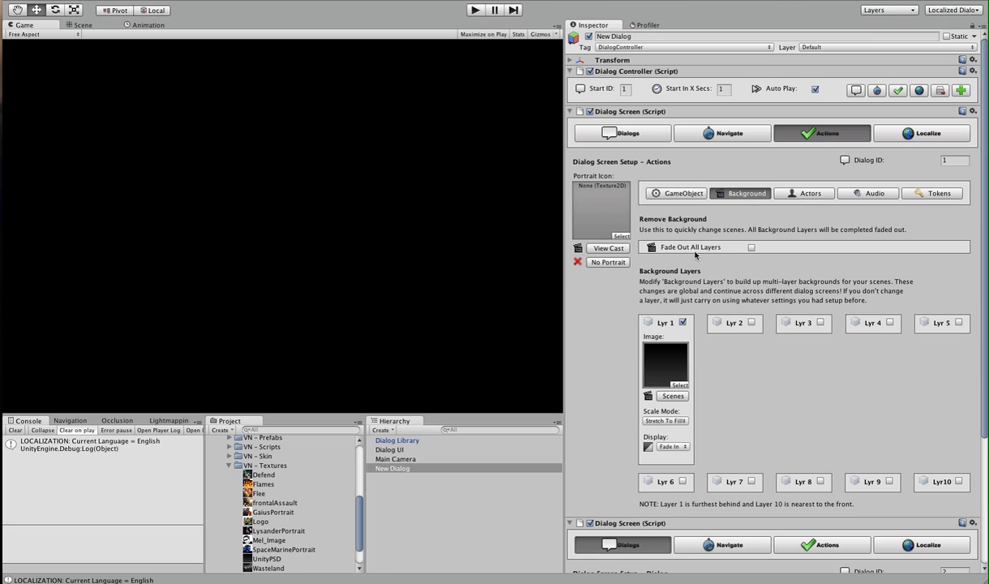
click(788, 193)
click(756, 193)
Step: Open the background actions of dialog screen 2 and enable background layer 2
scroll(757, 210, down, 5)
click(822, 369)
scroll(729, 357, down, 1)
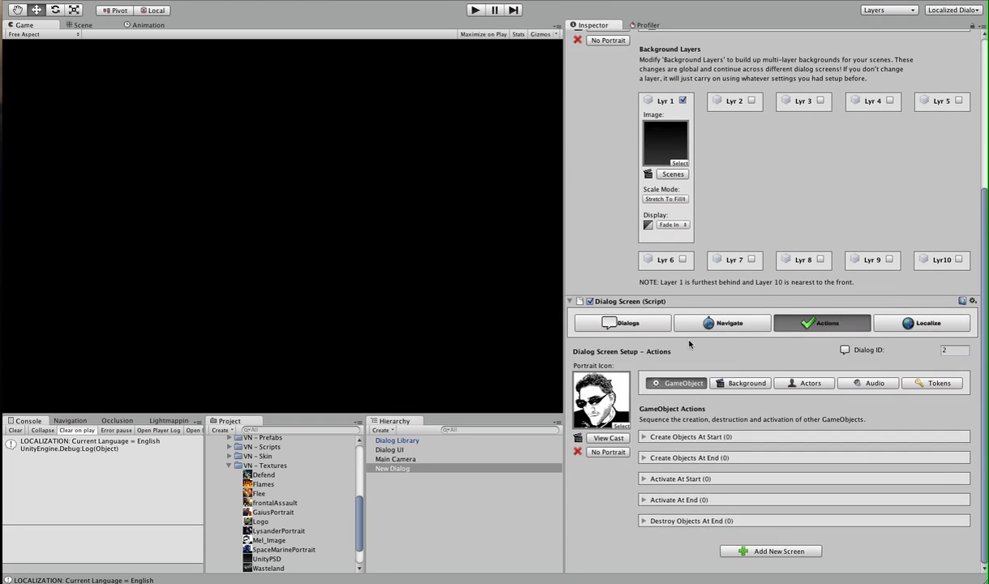
click(744, 385)
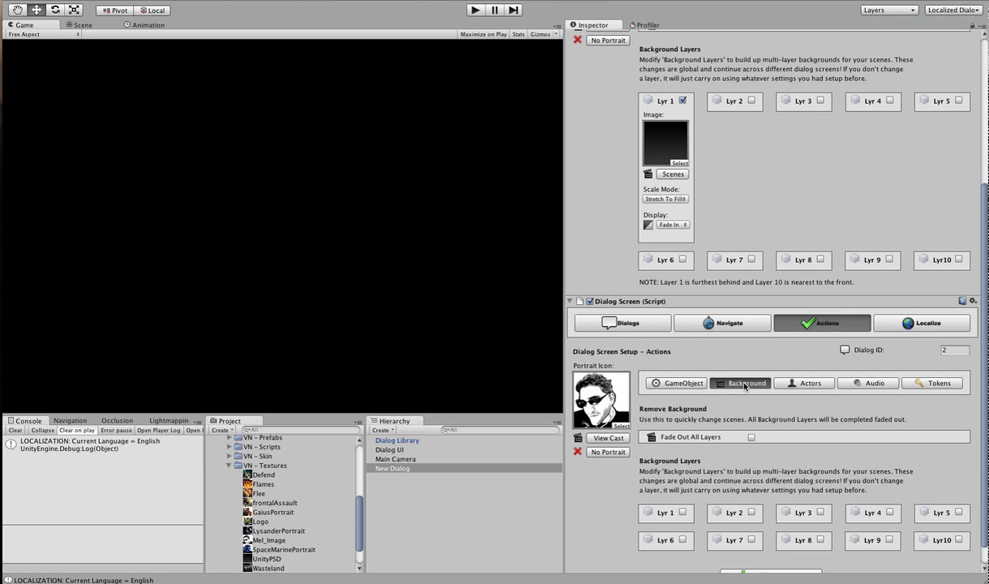
click(751, 488)
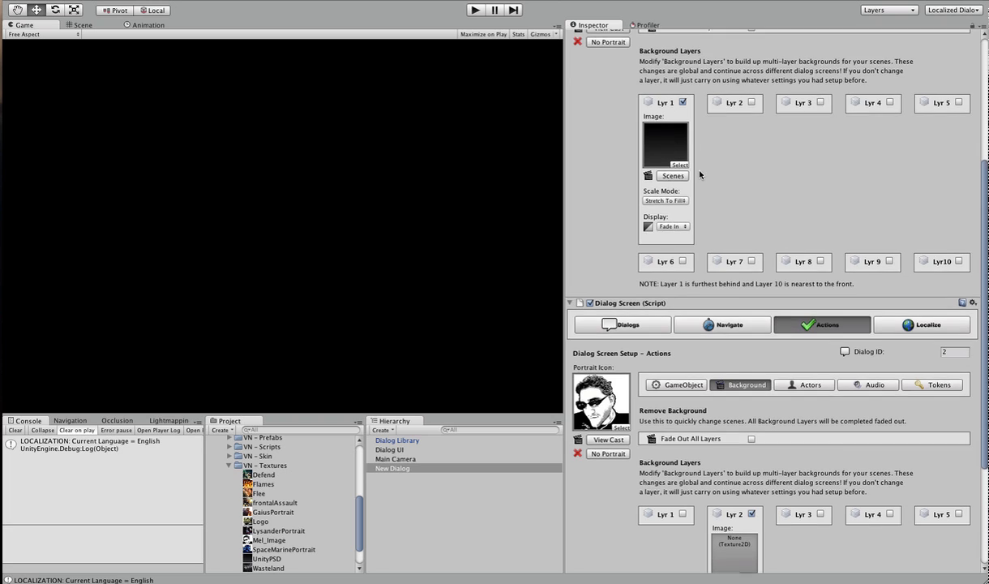
Step: Assign the dark ruined-city image from the Scenes library to dialog screen 2's background layer 2 and set its display to Fade In
scroll(700, 171, down, 10)
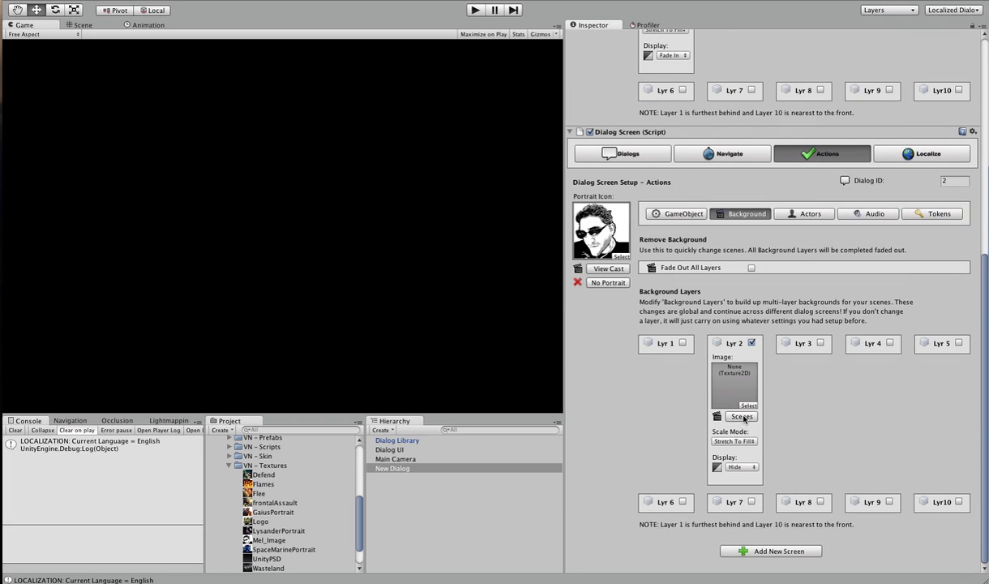
click(743, 417)
click(819, 475)
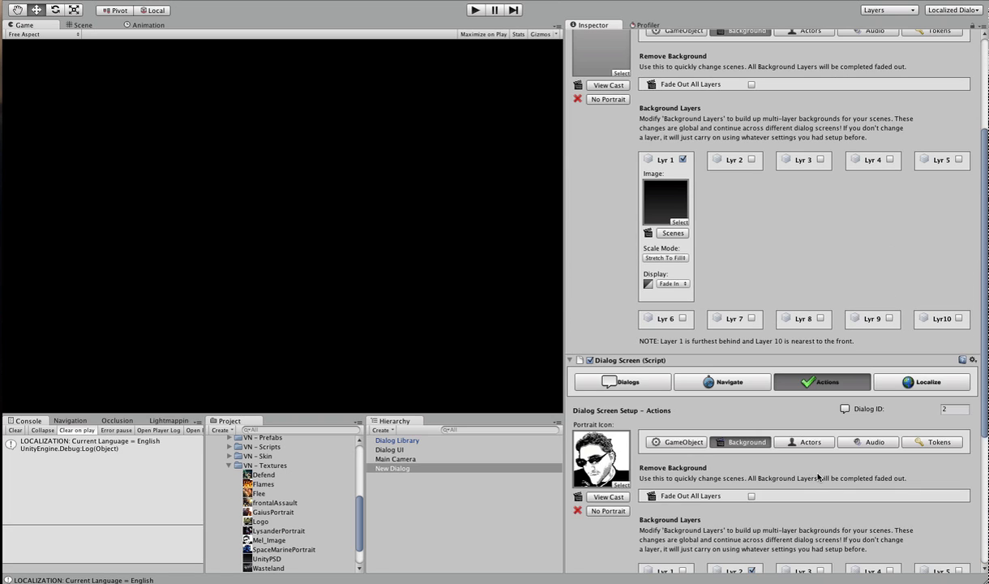
scroll(819, 477, down, 10)
click(741, 468)
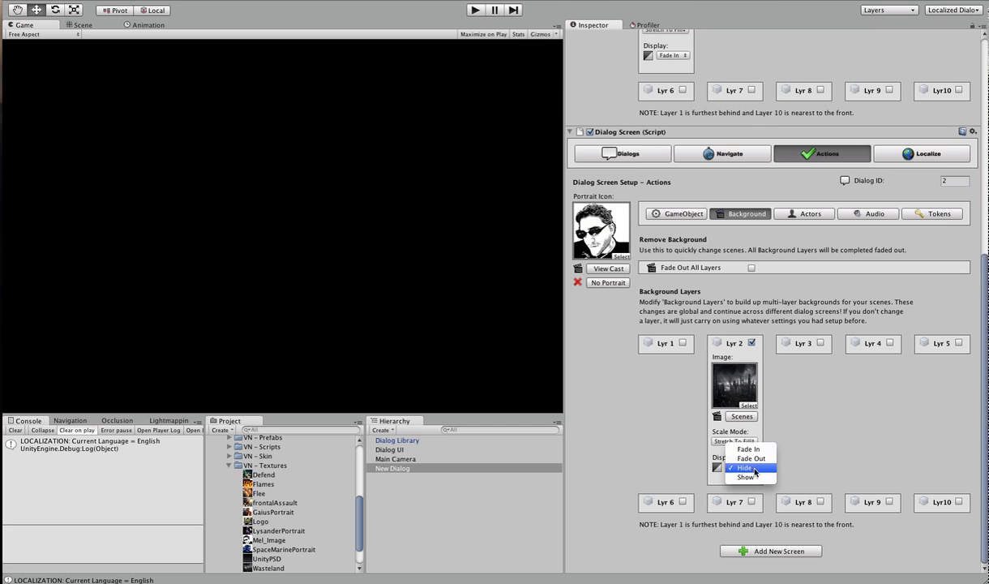
click(747, 449)
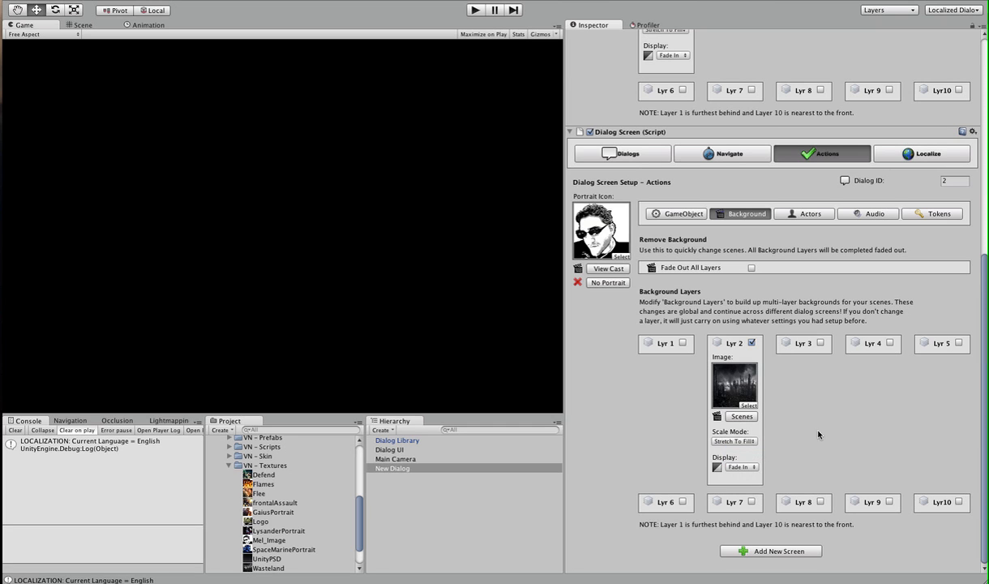
Step: Play-test the dialog: submit the default player name, advance past dialog screen 2, and stop playback
click(474, 10)
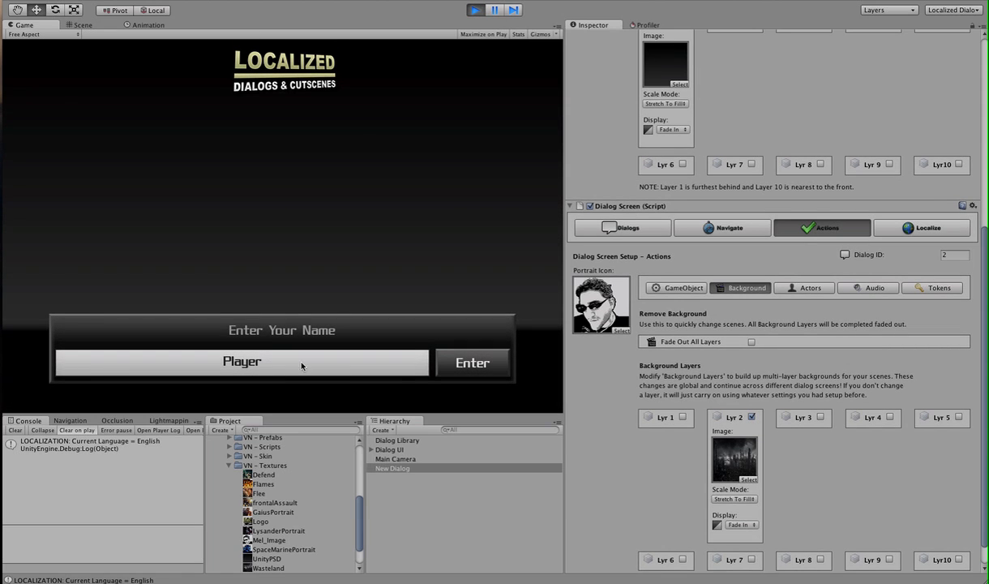
click(480, 365)
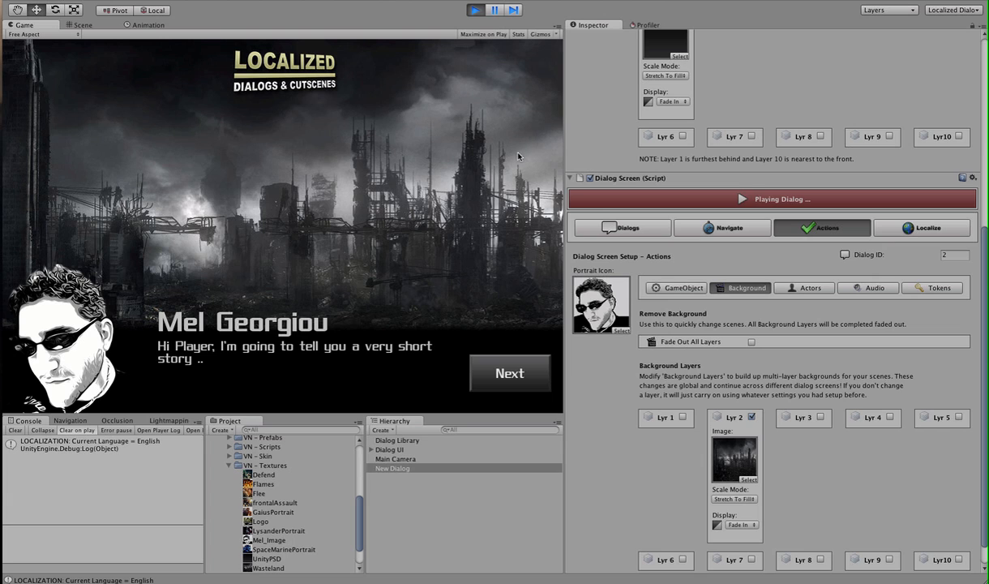
click(503, 371)
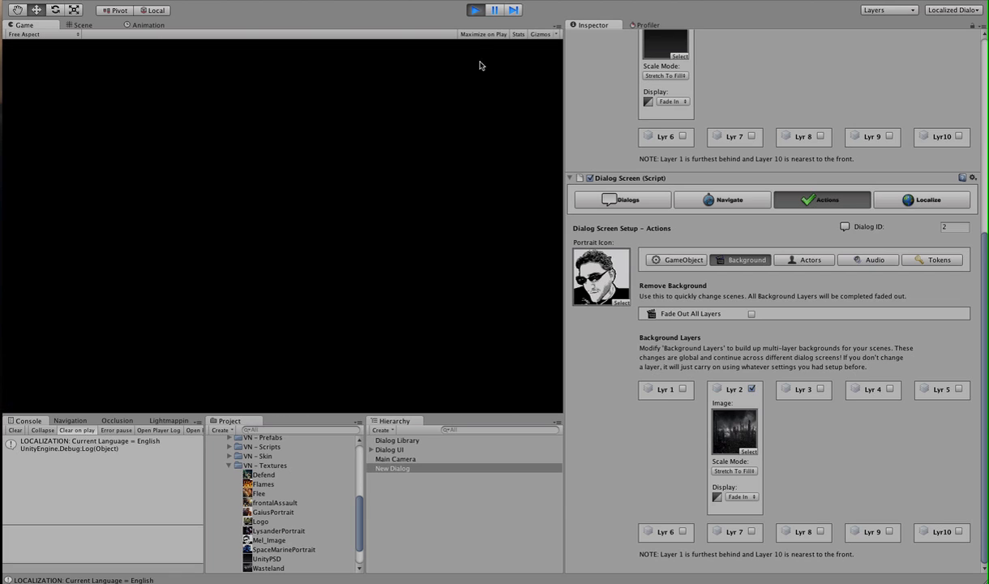
click(473, 10)
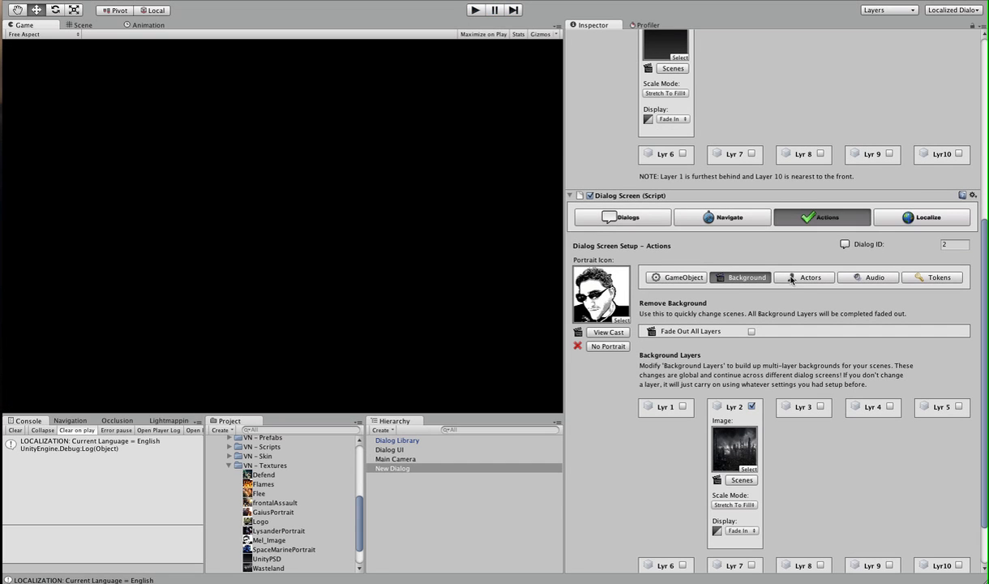
Step: Expand the Dialog UI object's options and examine the Ignore All Dialog Duration setting
click(415, 450)
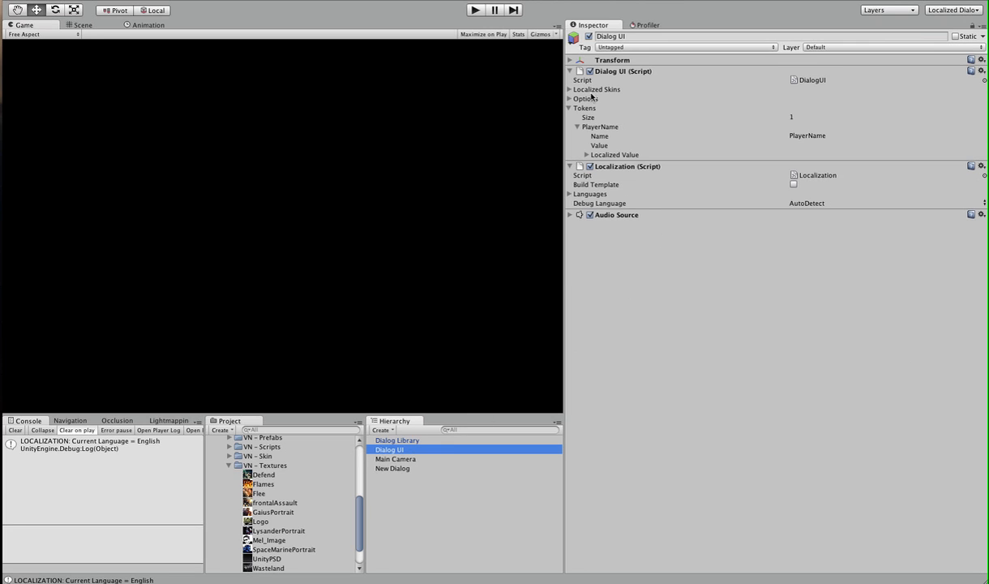
click(587, 99)
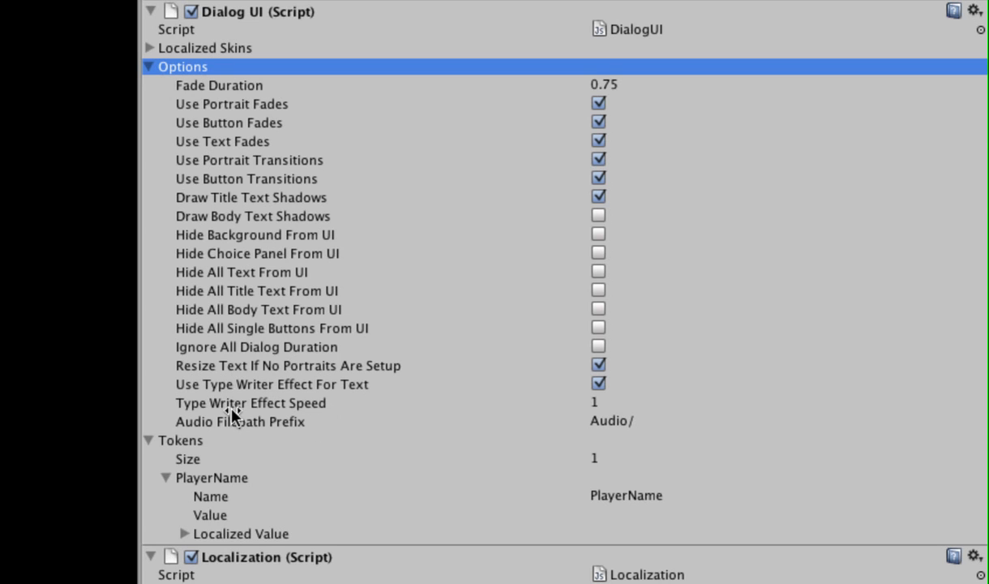
click(235, 350)
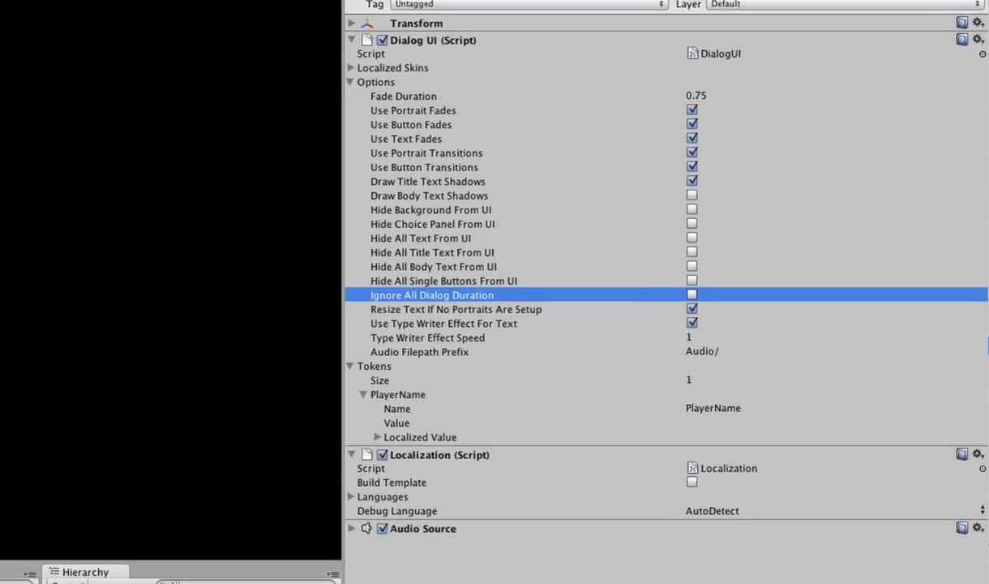
Step: Open the navigation setup of New Dialog's screen 2 and examine its Seconds To Show setting
click(413, 471)
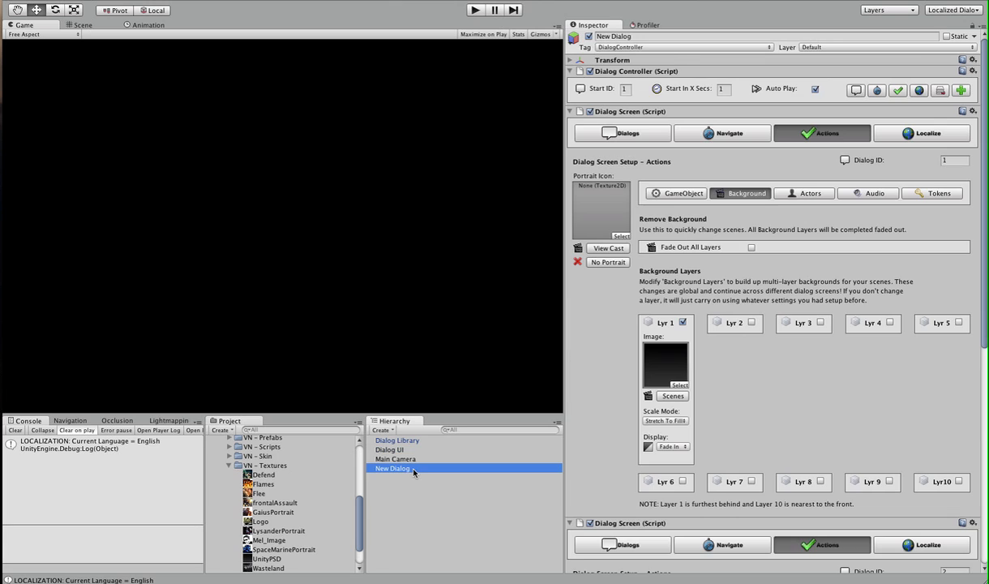
scroll(821, 433, down, 5)
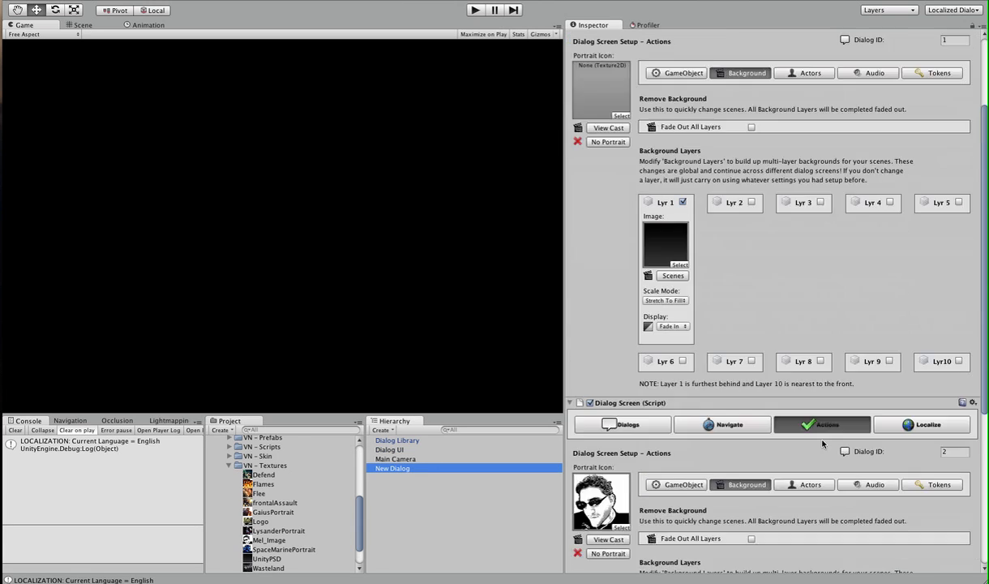
click(696, 315)
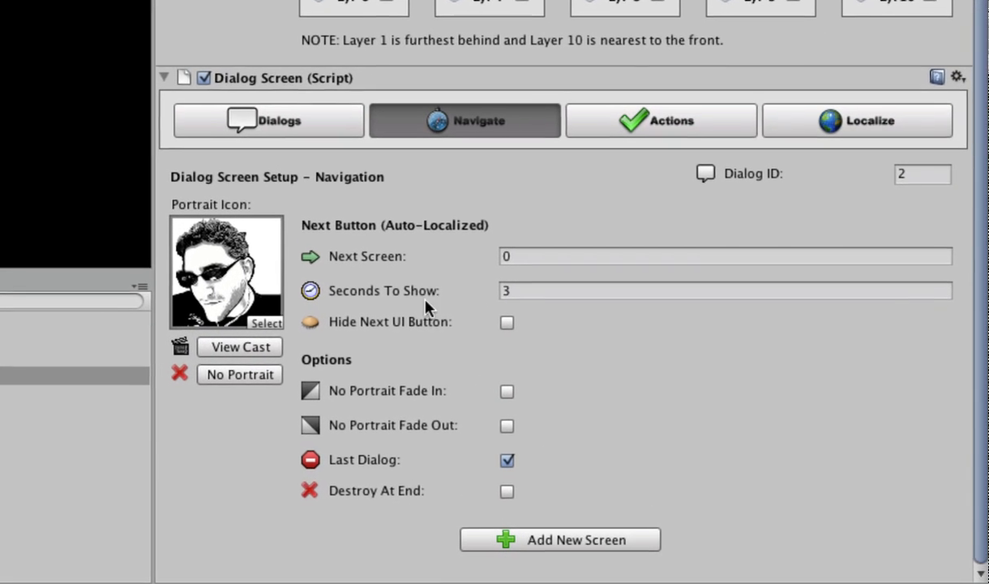
click(541, 285)
click(502, 286)
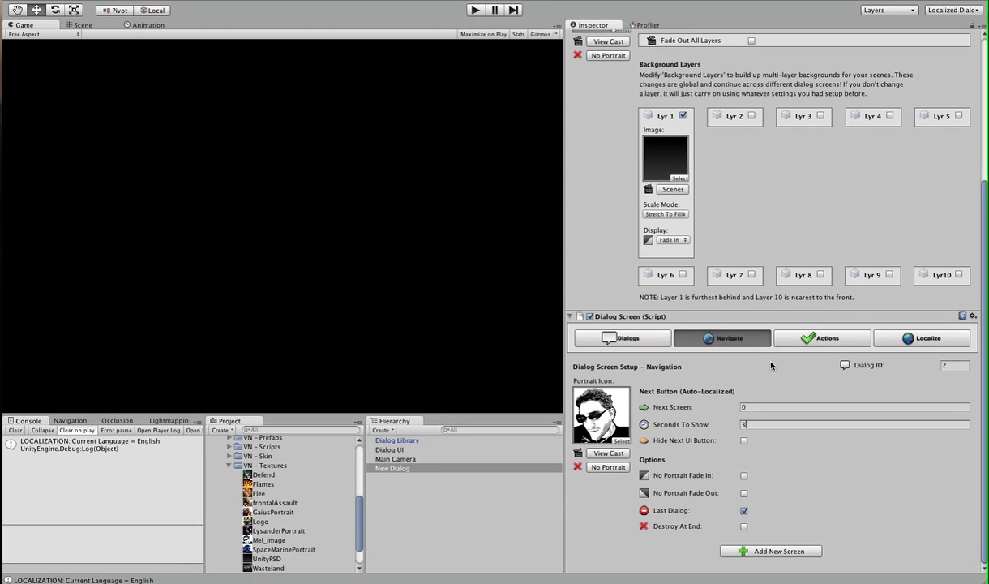
Step: In the Dialog UI options, enable Ignore All Dialog Duration and set Fade Duration to 1
click(444, 450)
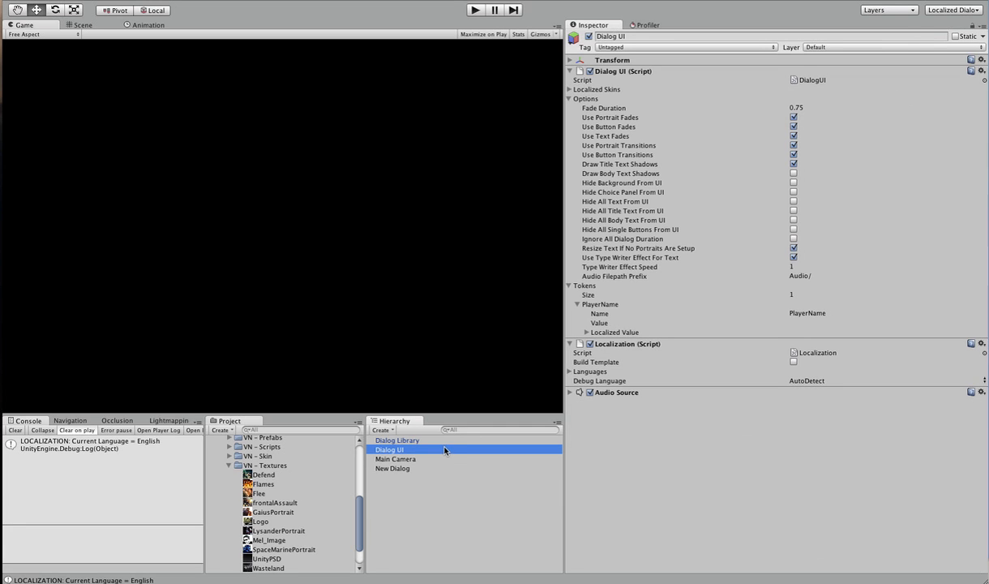
click(601, 240)
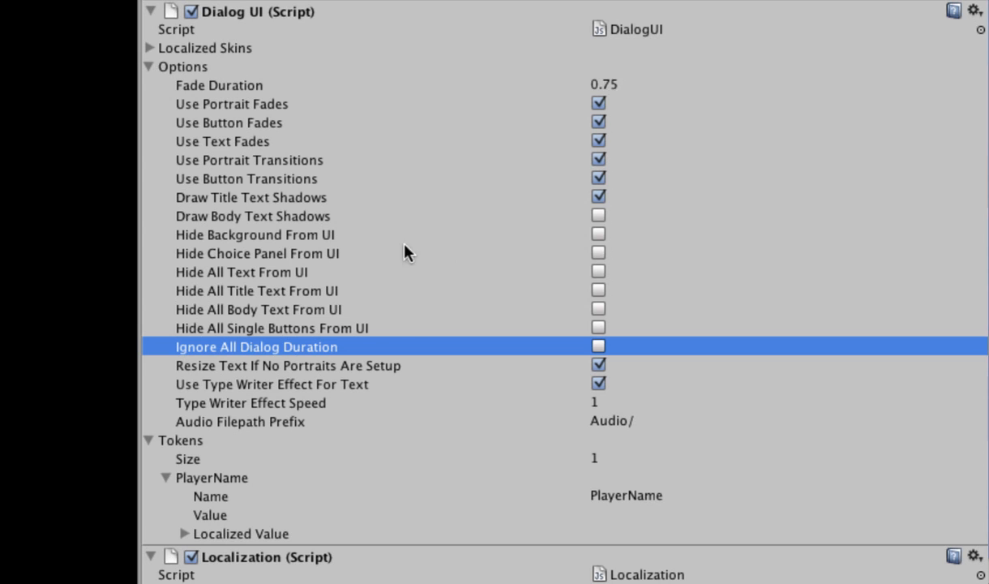
click(328, 86)
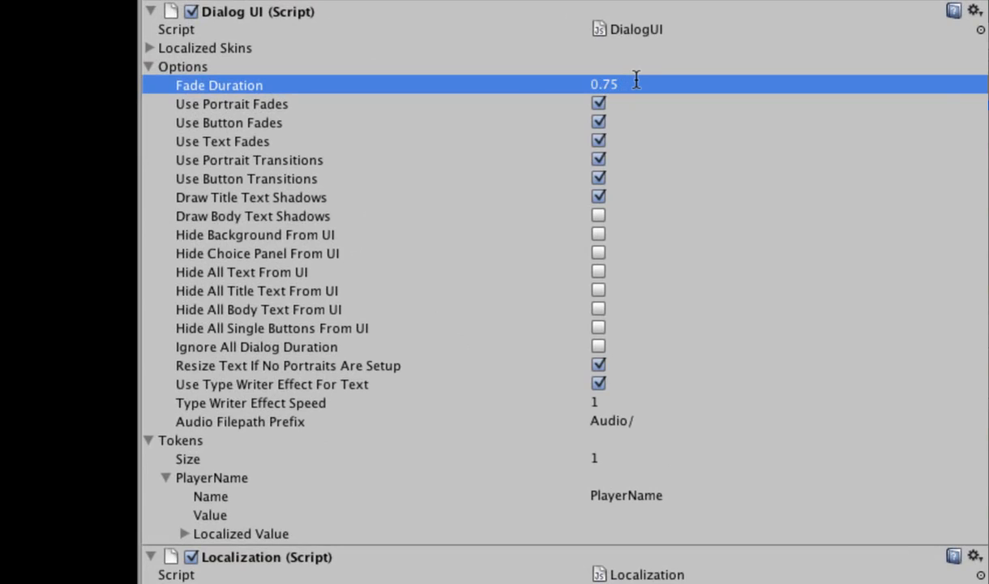
click(209, 347)
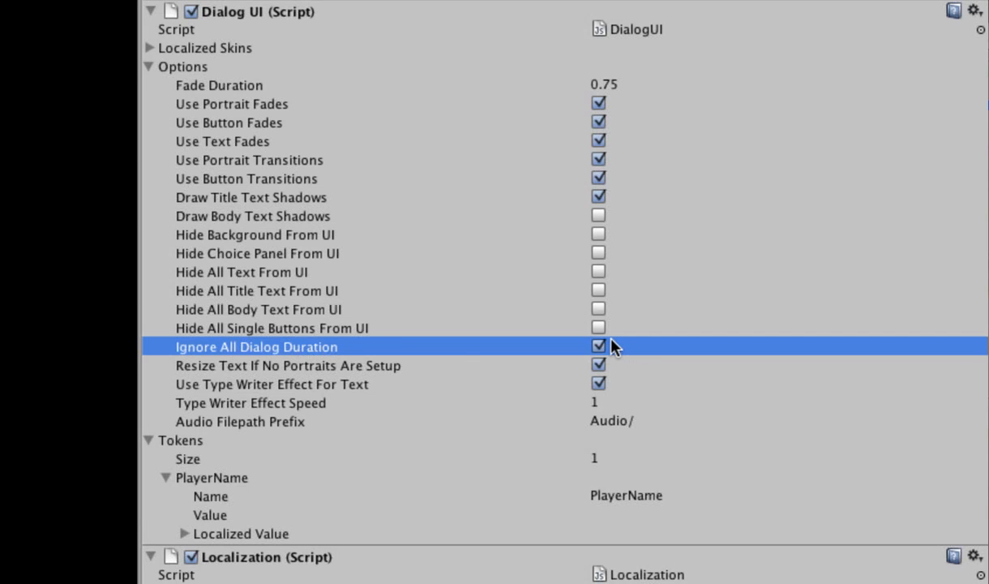
click(624, 84)
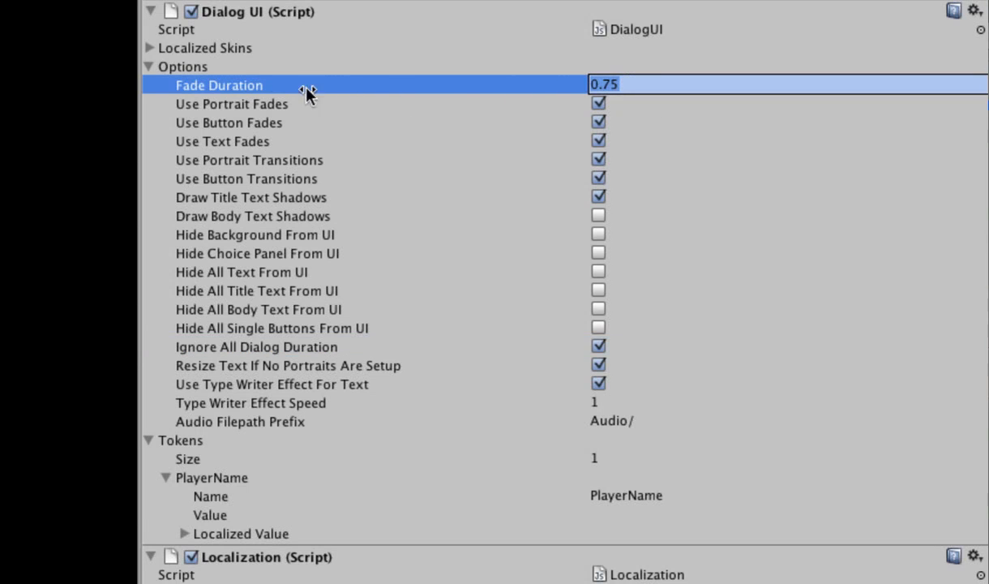
text(1)
key(Return)
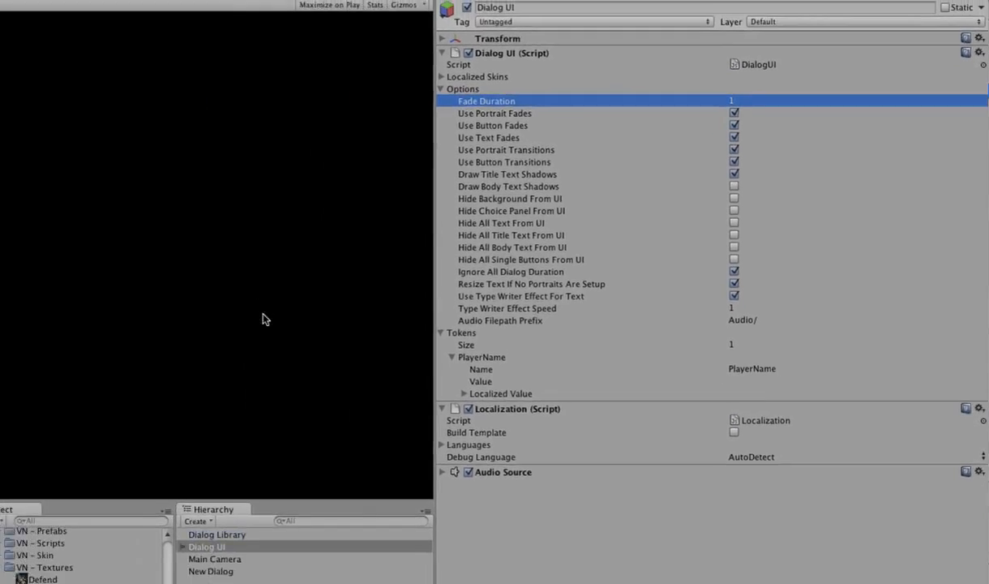
Step: Run the scene with the changed Dialog UI options, go through both dialog screens, and stop playback
key(ctrl+p)
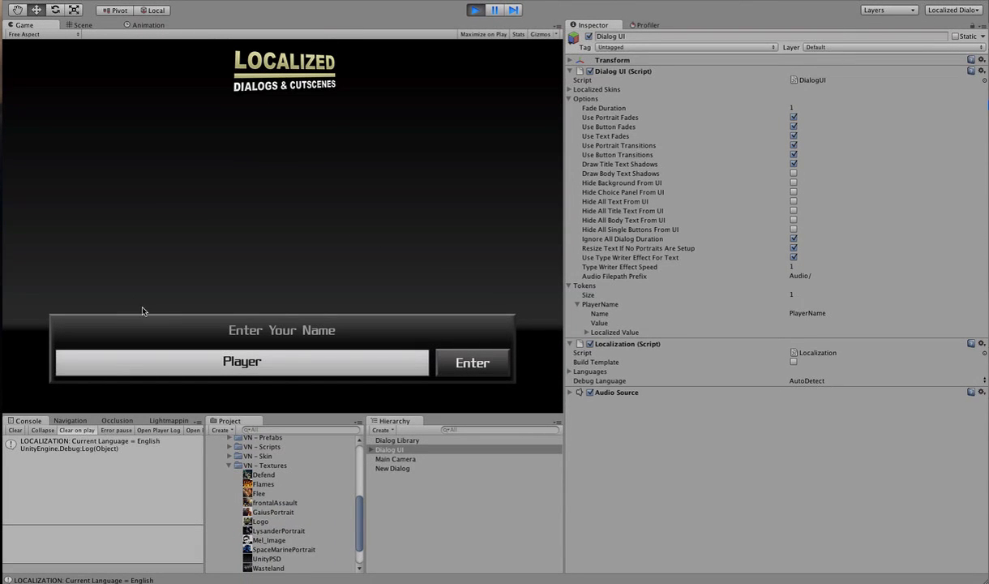
click(459, 356)
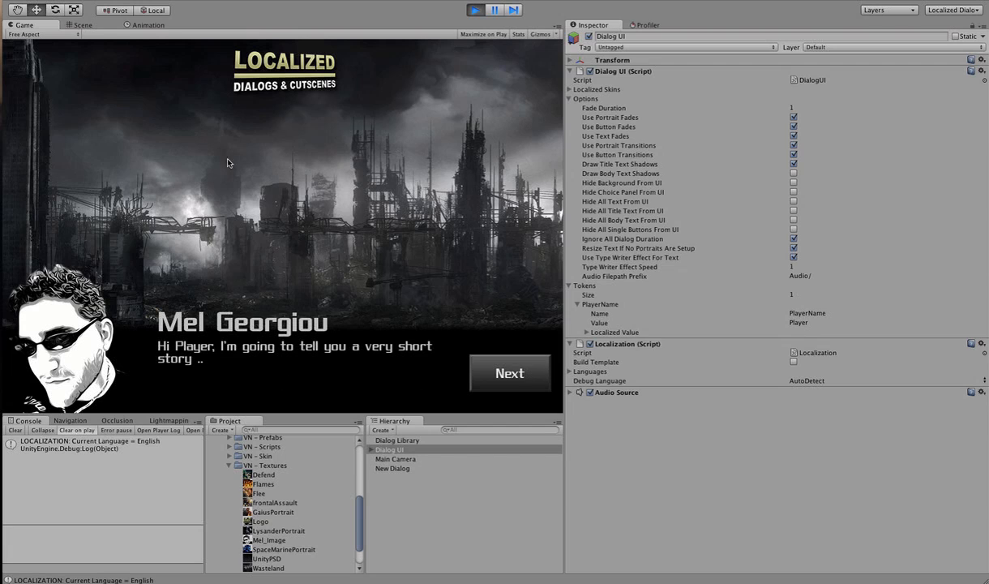
click(516, 383)
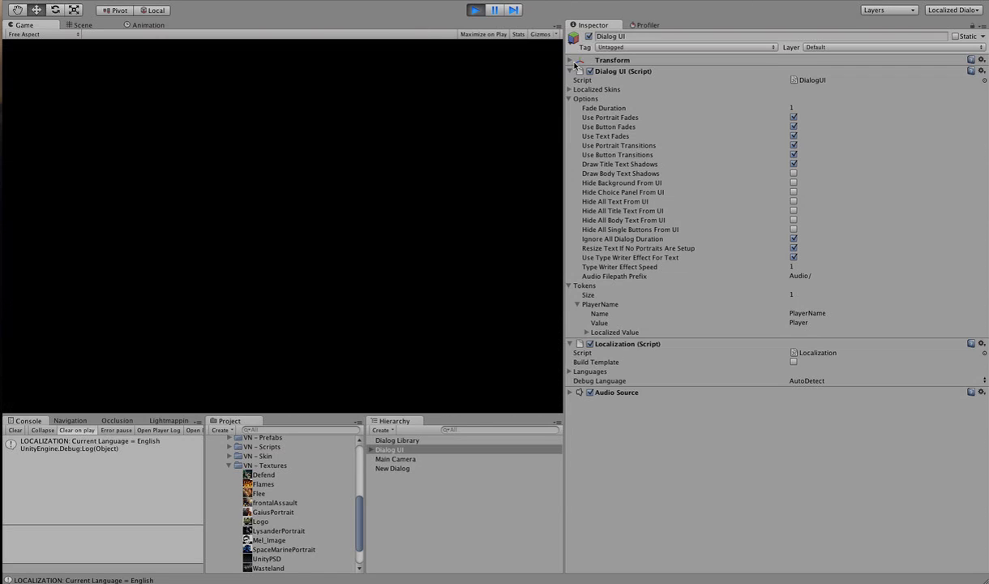
click(475, 11)
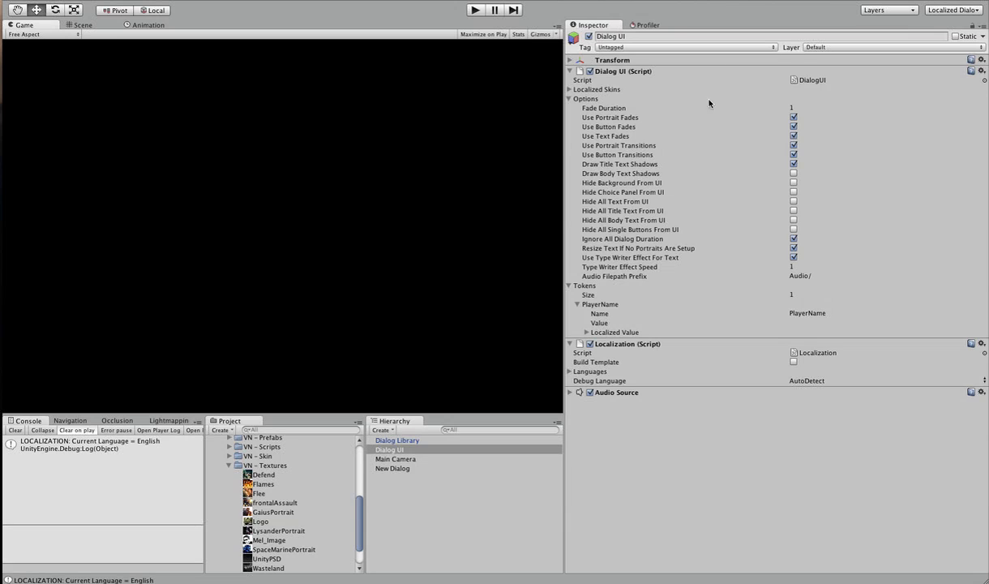
Step: Collapse the Dialog UI script and review the dialog, navigation and action settings of New Dialog's screen 2
click(632, 70)
click(397, 468)
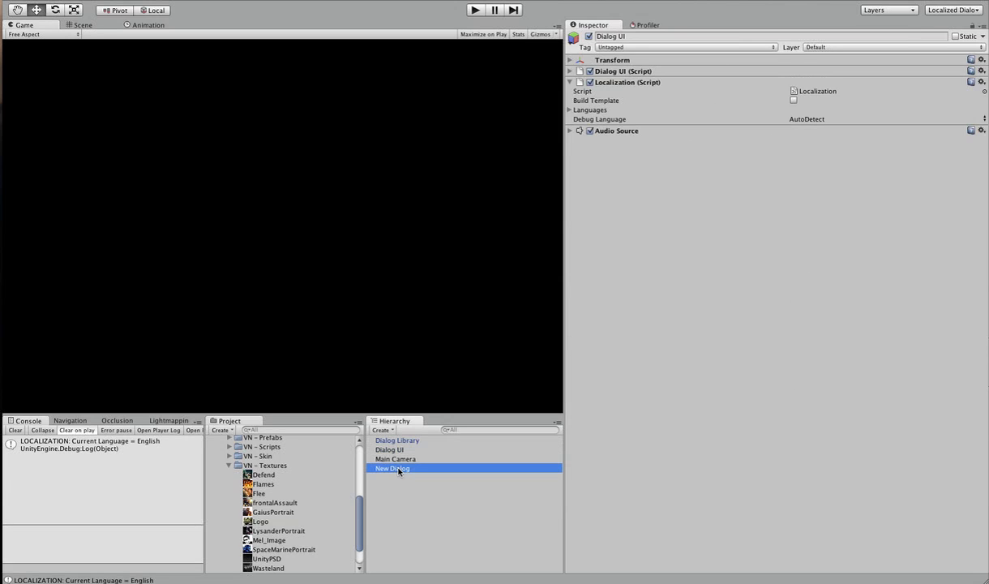
scroll(698, 454, down, 5)
scroll(692, 429, up, 5)
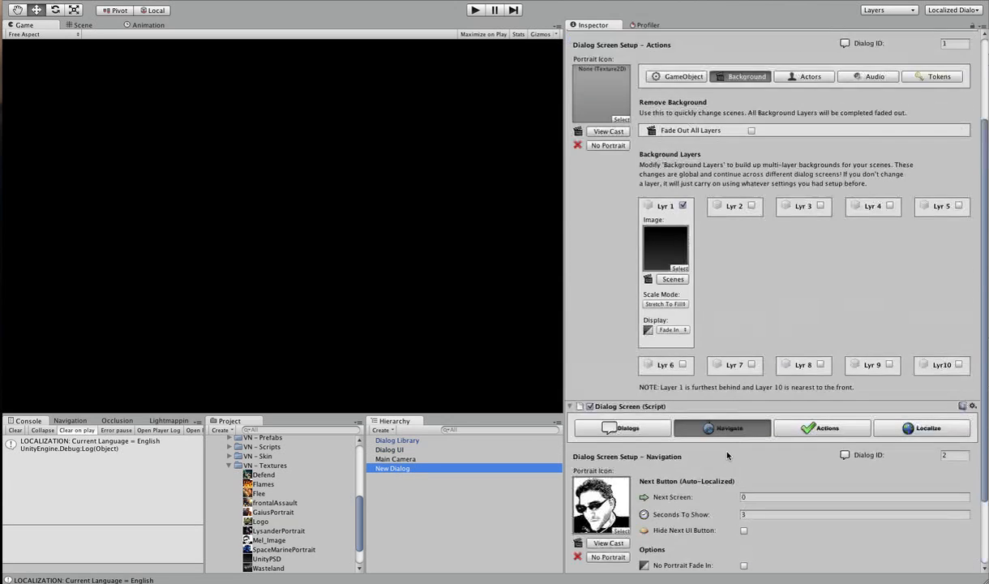
scroll(744, 435, down, 5)
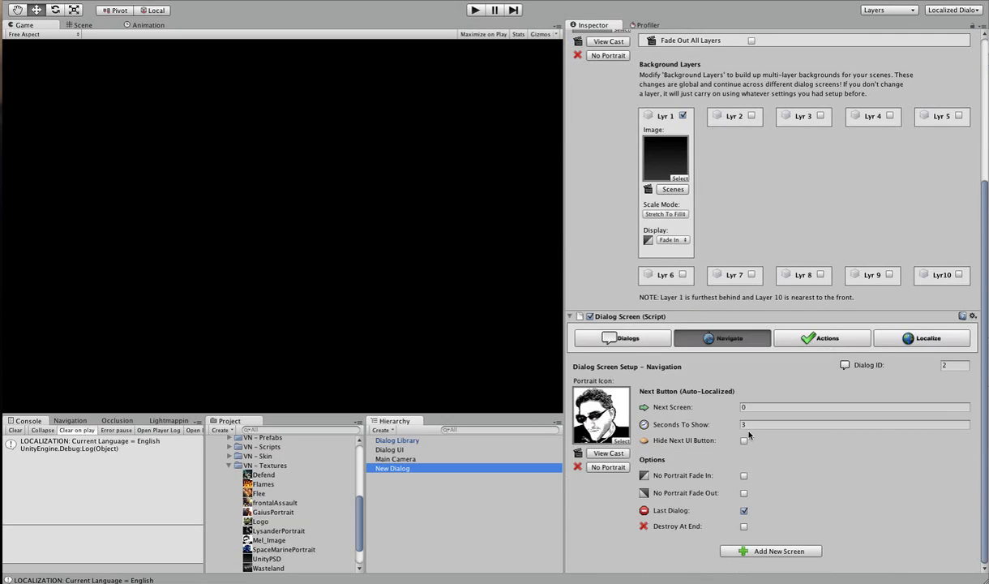
click(643, 334)
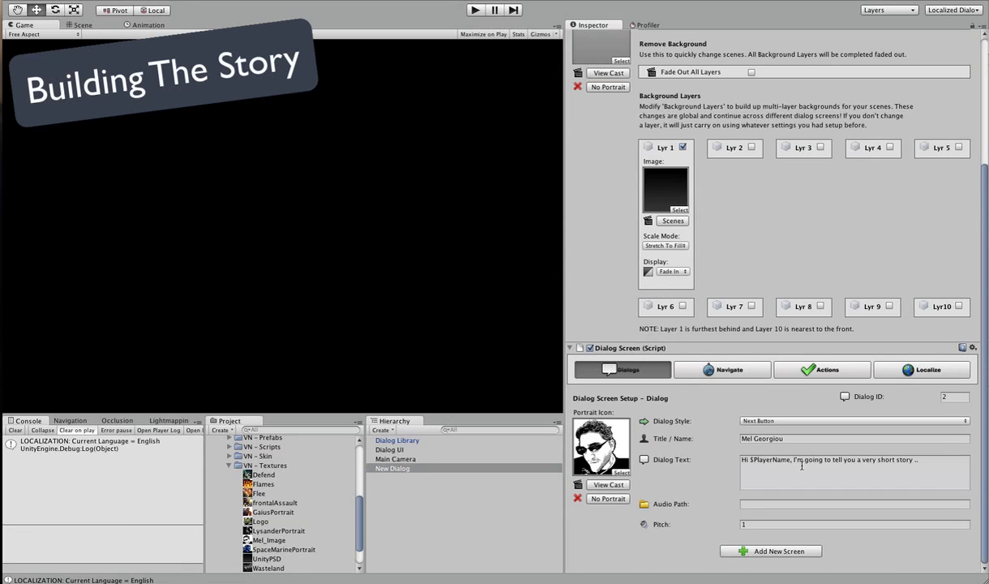
click(716, 365)
click(783, 369)
scroll(790, 380, up, 5)
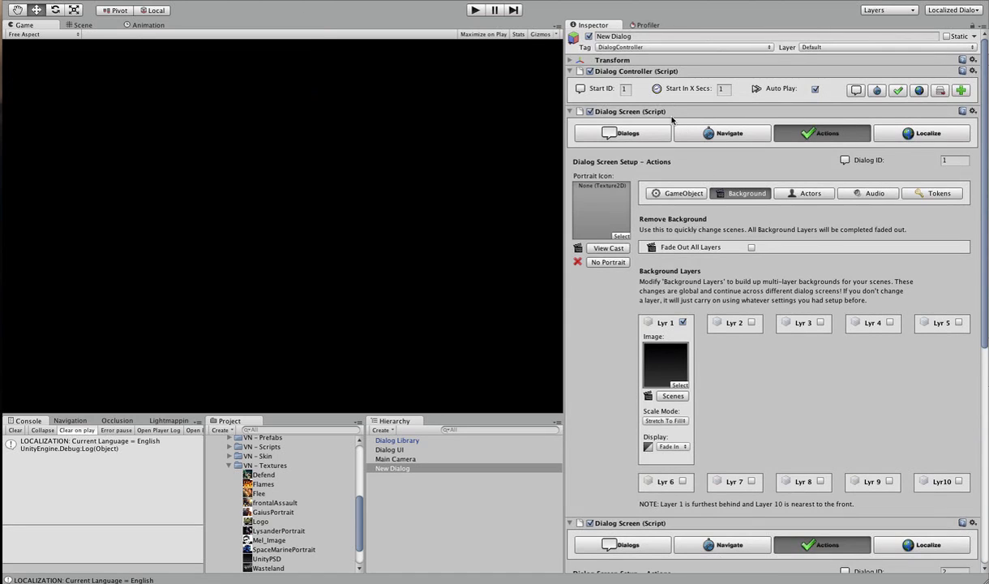
Step: Collapse dialog screen 1, then set dialog screen 2's Next Screen to 3 and turn off Last Dialog
click(674, 111)
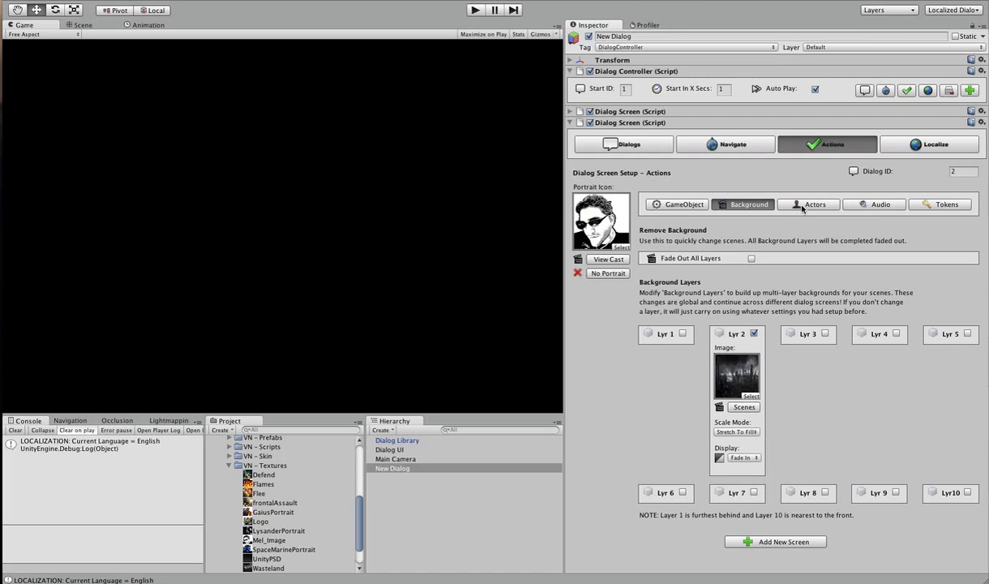
click(726, 145)
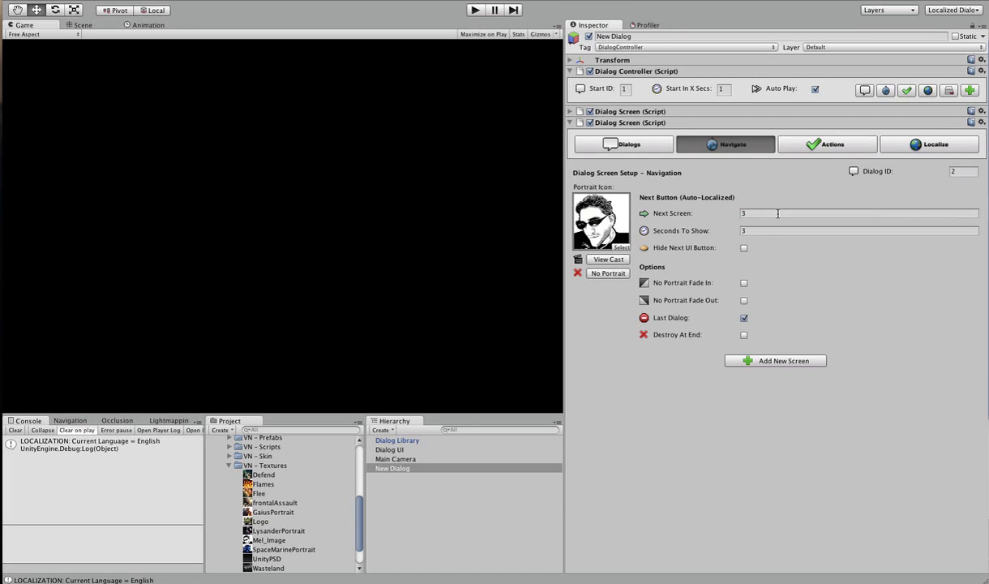
click(744, 318)
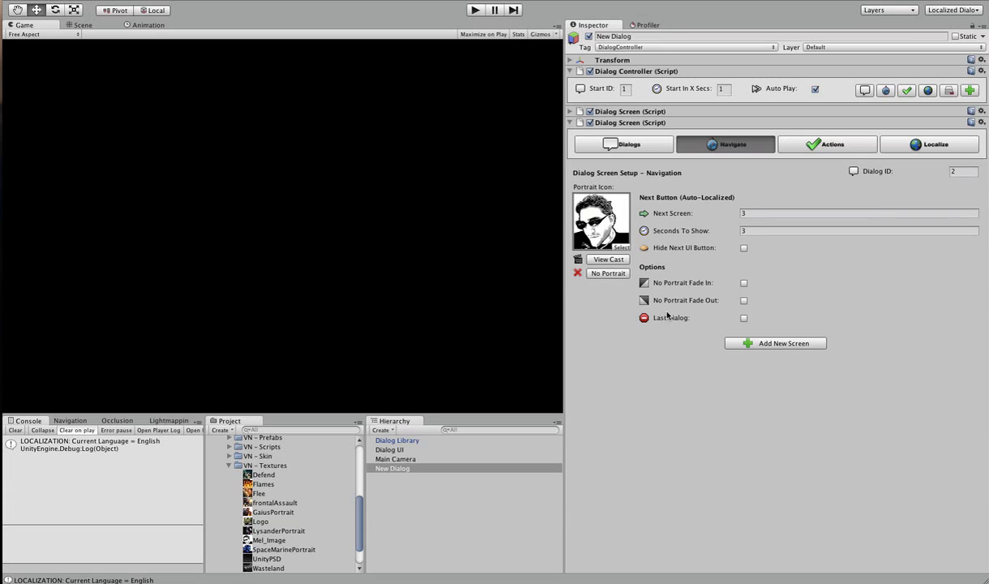
Step: Add a third dialog screen with the text "I want to tell you about Captain Titus .. And what happened that day .."
click(787, 343)
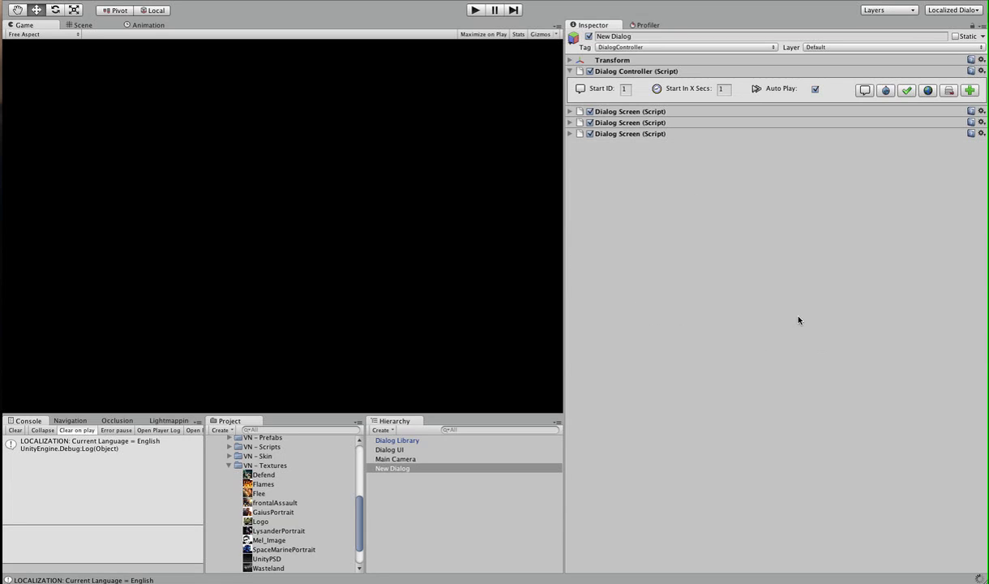
click(642, 133)
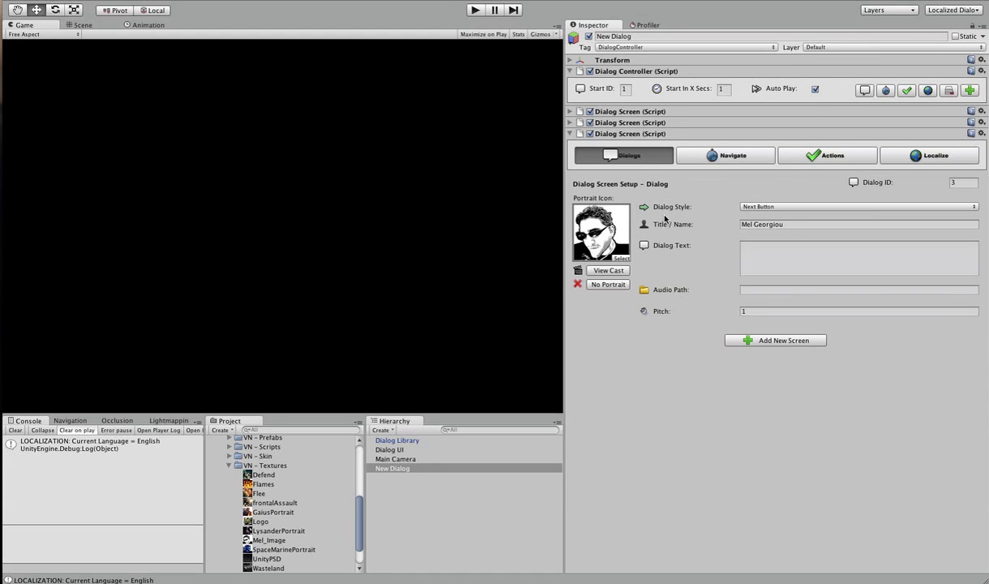
click(788, 255)
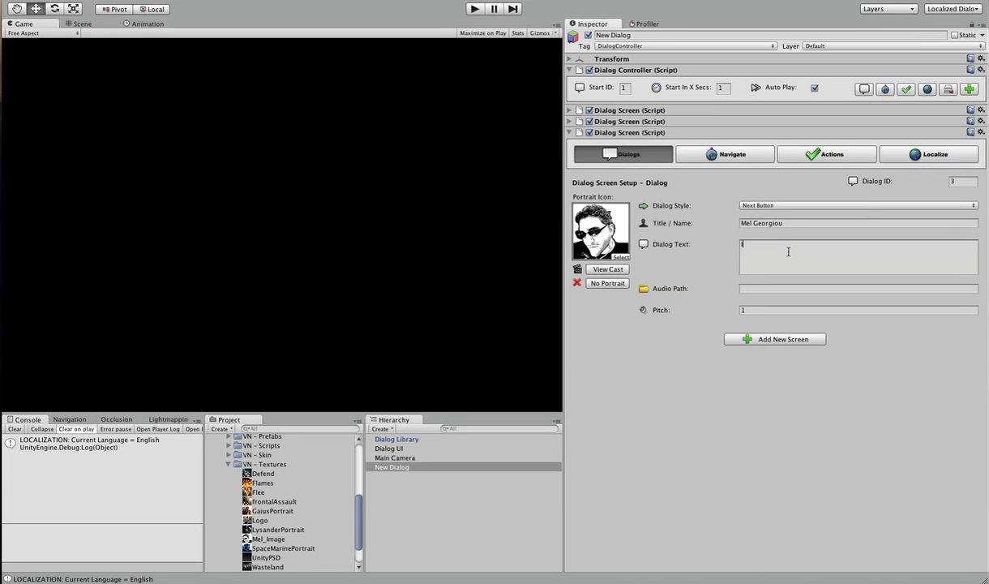
text(I want to tell you about Captain Titus ..)
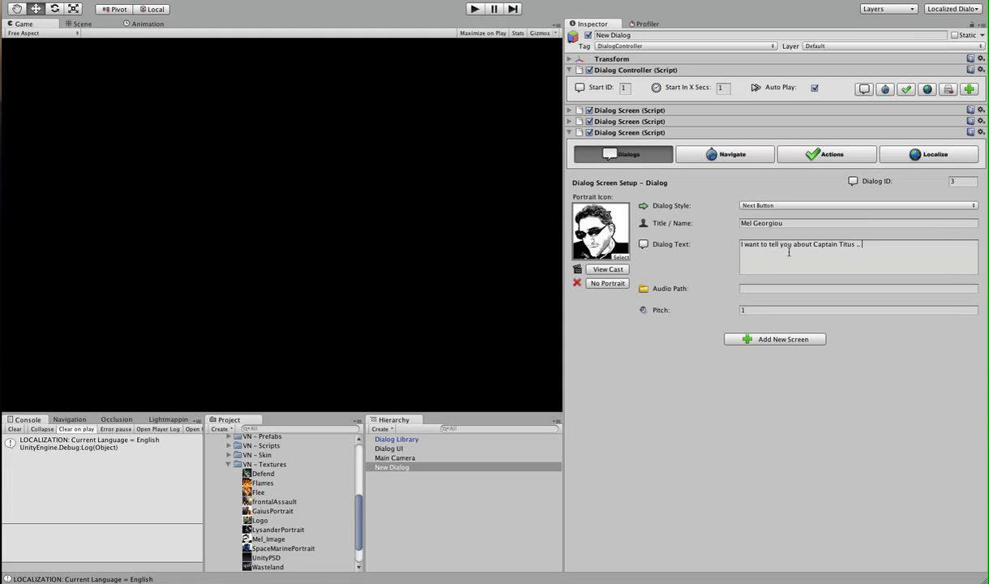
text( And)
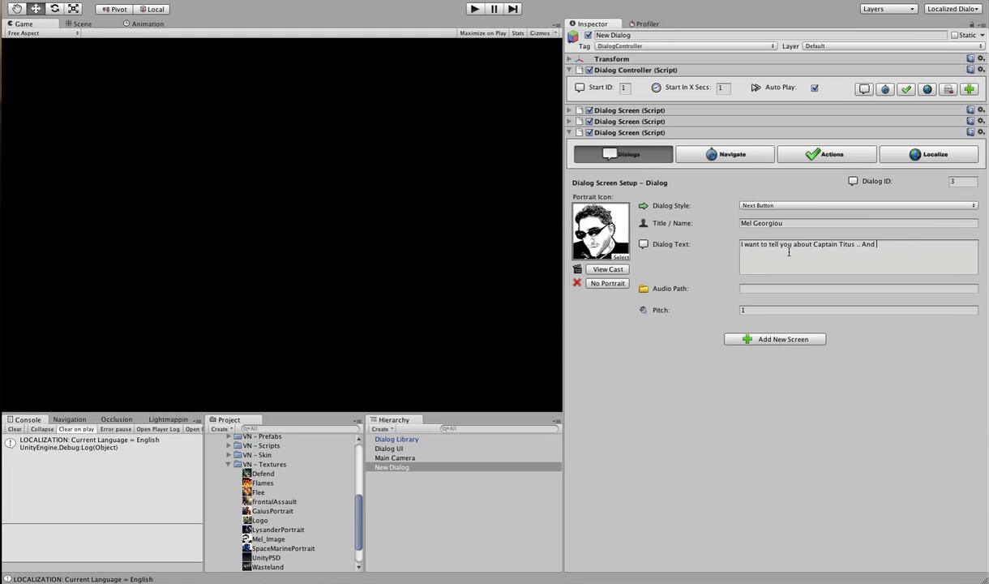
text( what happened that day ..)
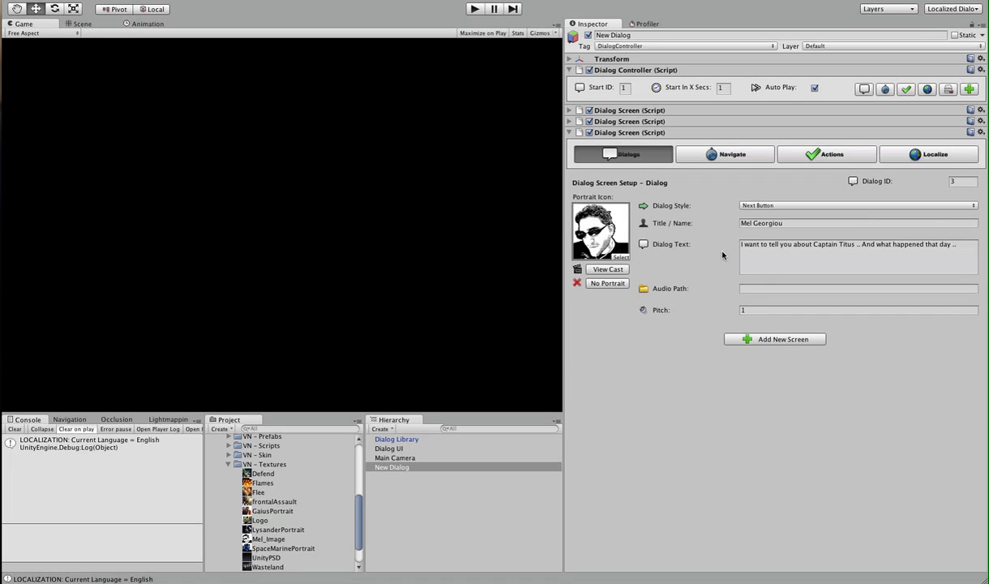
Step: Check dialog screen 3's navigation settings and show the actor layers in its action settings
click(739, 159)
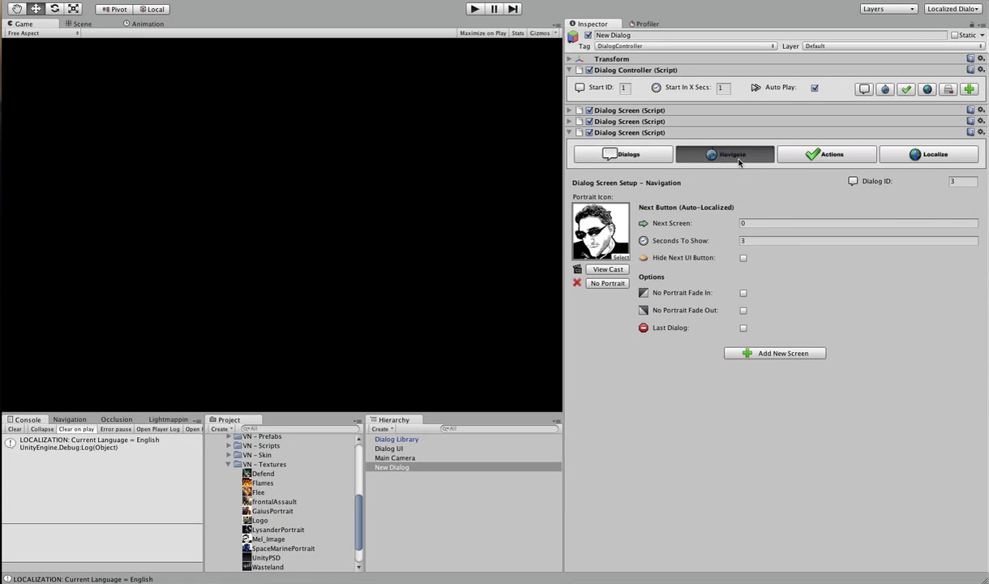
click(847, 157)
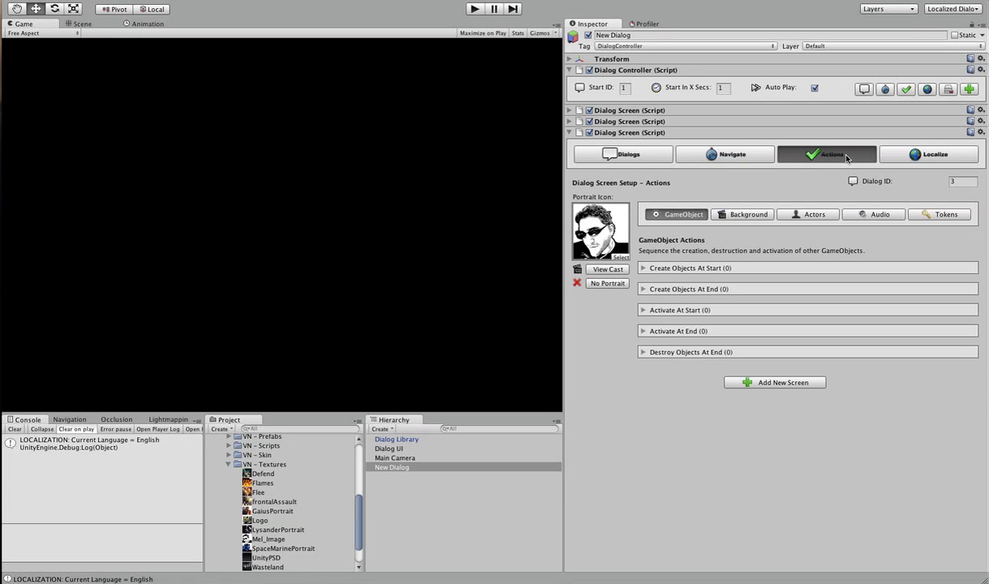
click(807, 215)
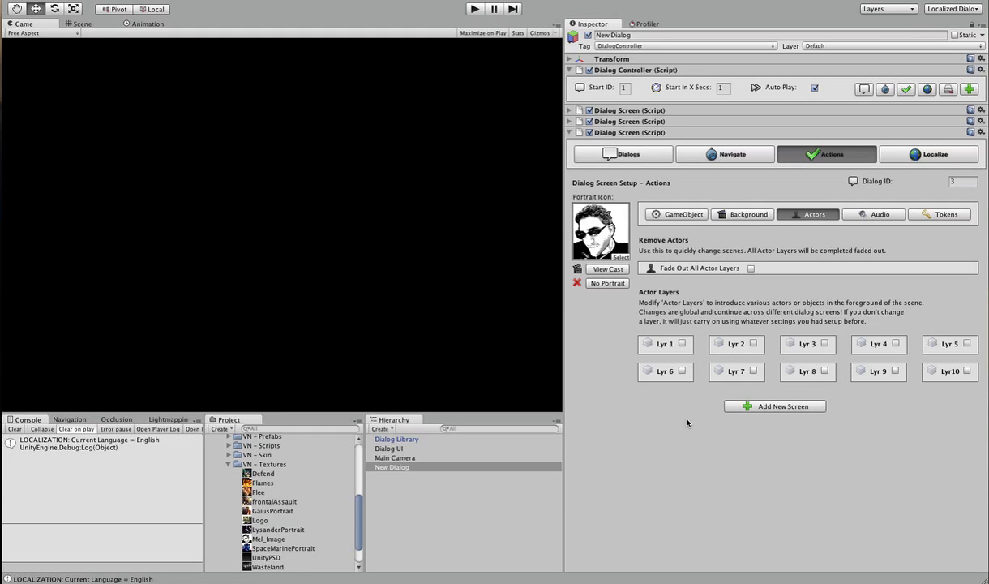
Step: Expand dialog screens 1 and 2, show the action settings of all screens, and examine screen 1's actor layers
click(664, 122)
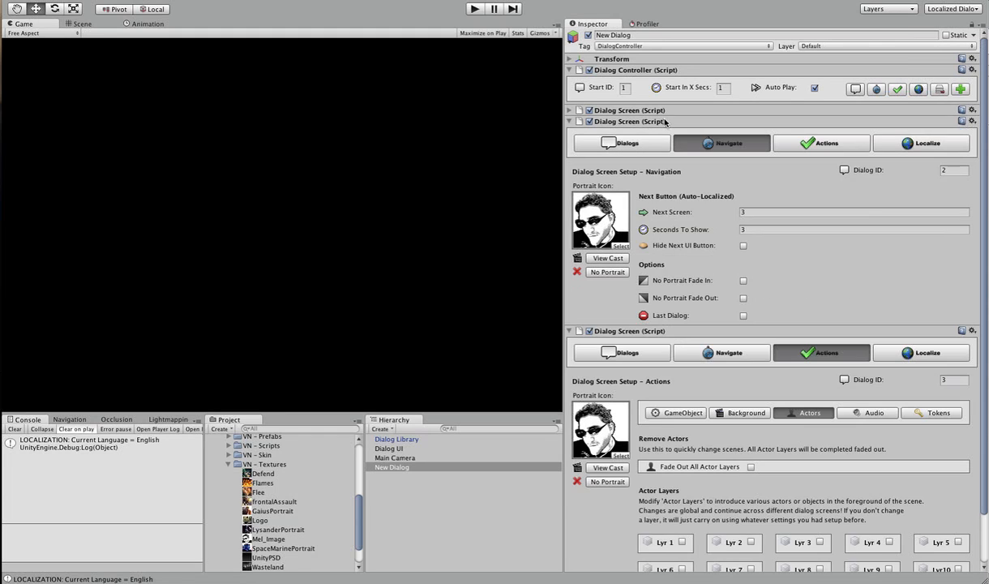
click(665, 110)
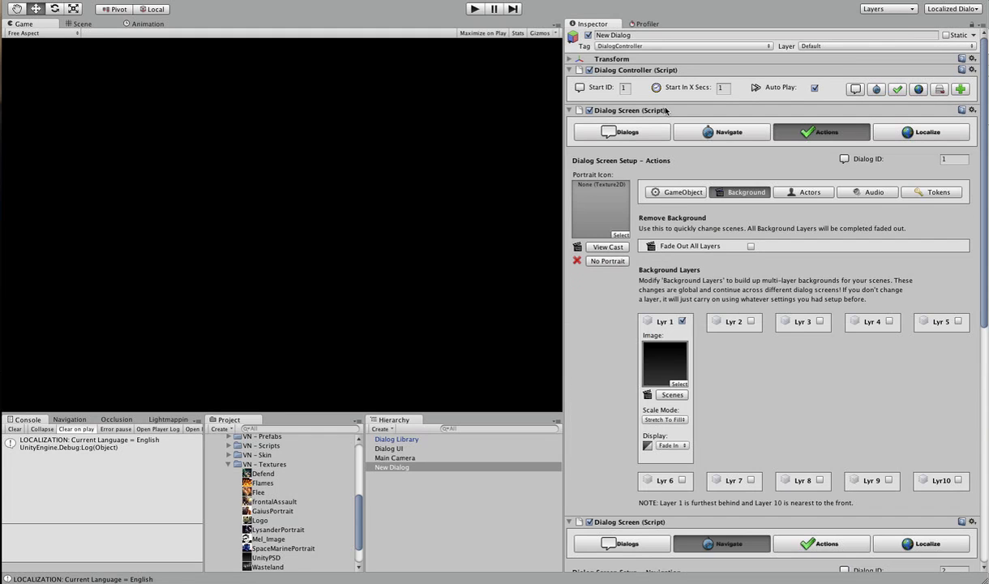
click(897, 89)
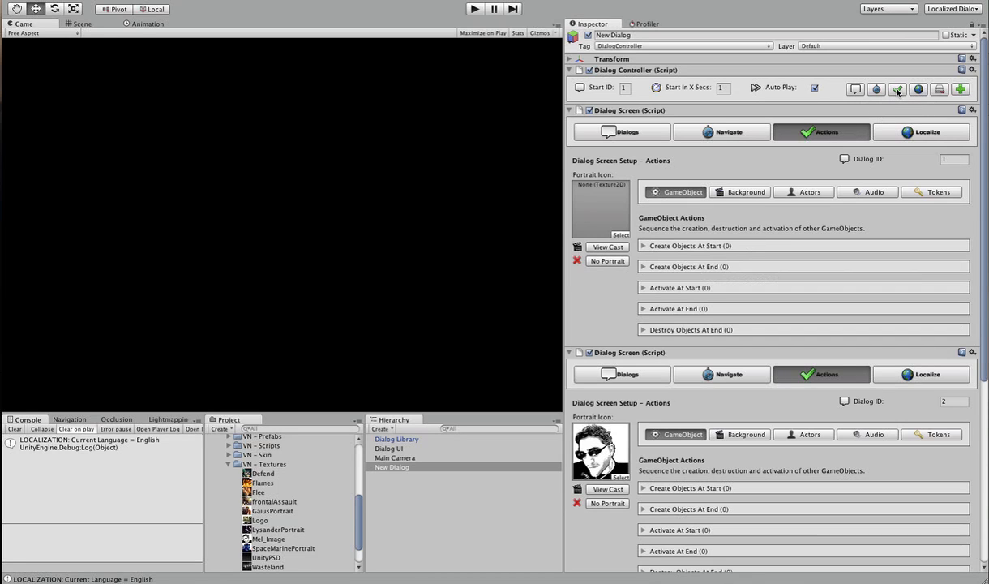
scroll(762, 266, down, 5)
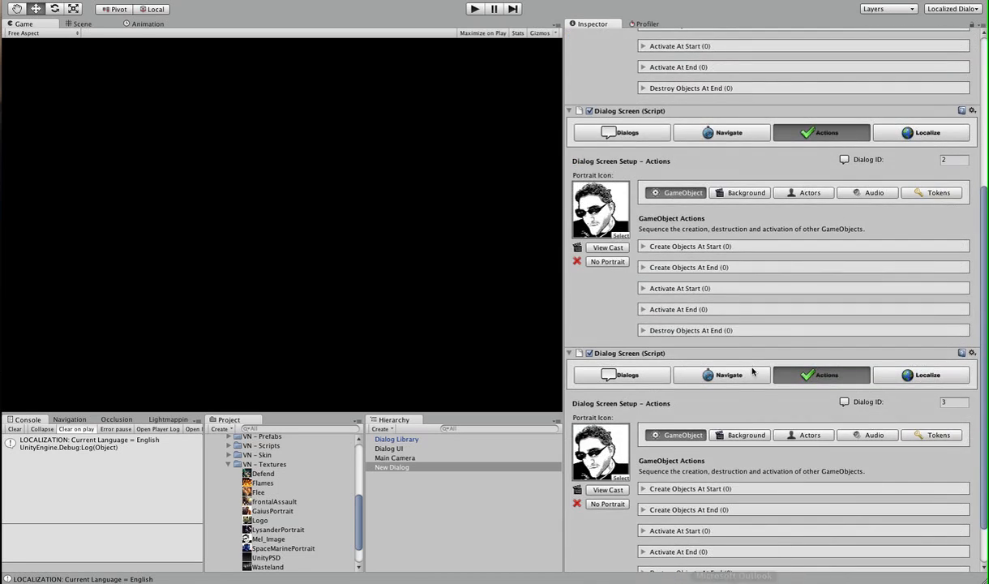
scroll(762, 377, up, 5)
click(810, 192)
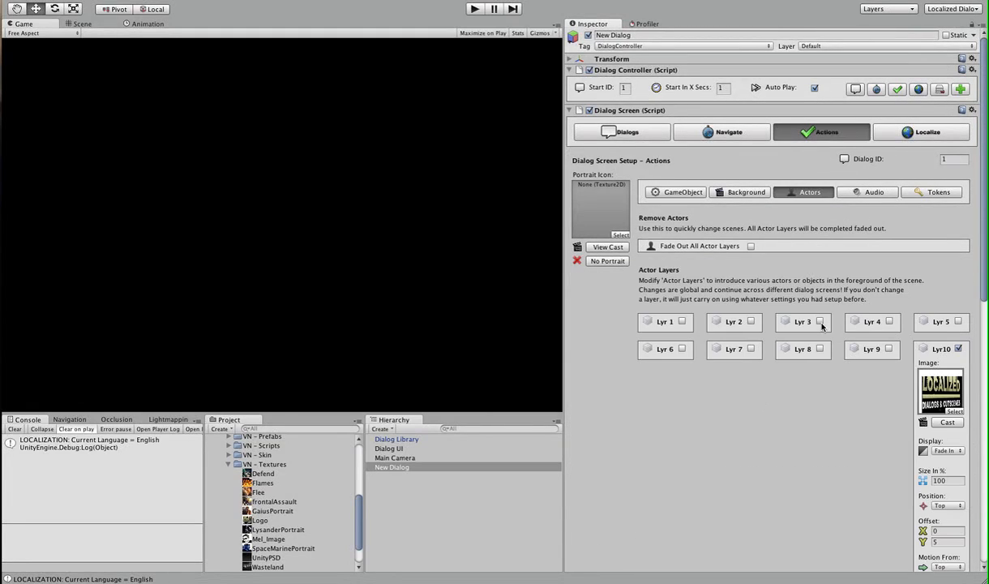
scroll(818, 355, down, 6)
scroll(818, 355, up, 6)
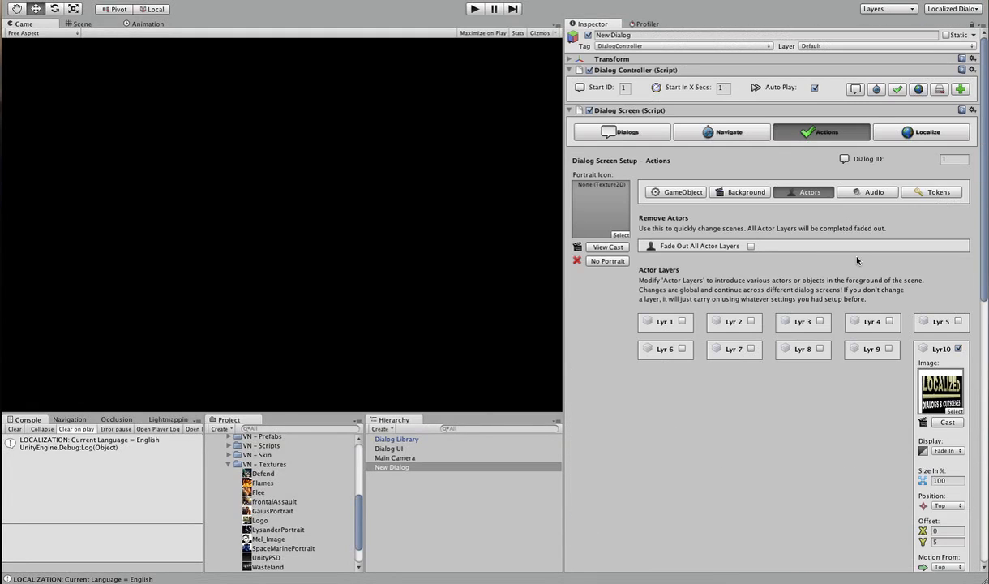
click(736, 111)
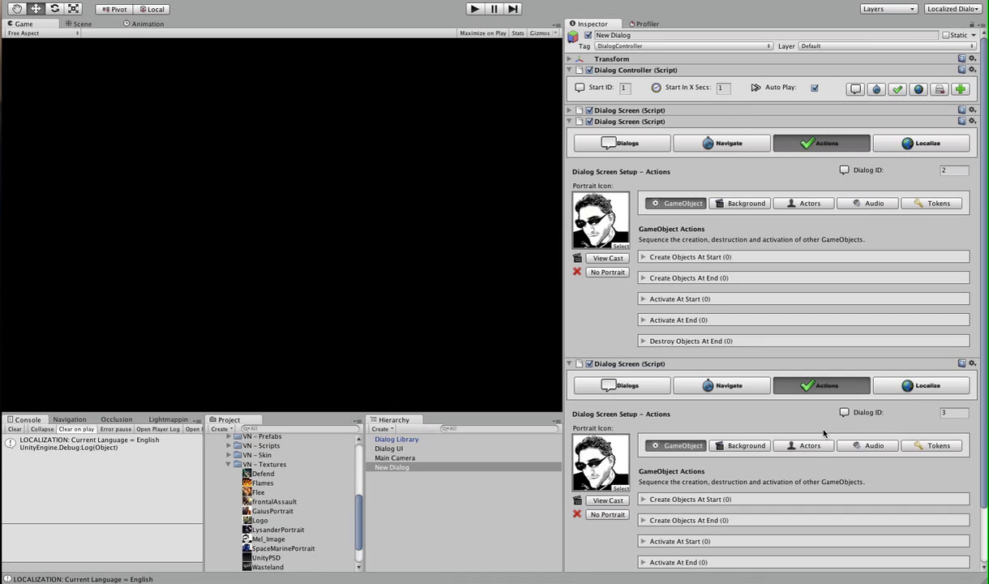
Step: Show dialog screen 3's actor layers, re-examine the layer 10 logo settings on screen 1, and collapse screens 1 and 2
scroll(814, 451, down, 2)
scroll(807, 280, up, 2)
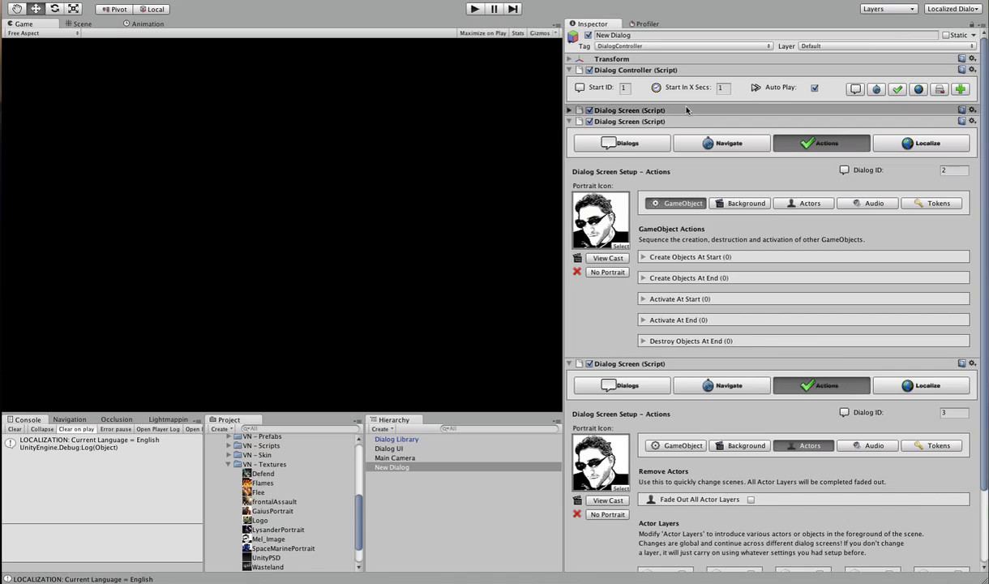
click(655, 109)
scroll(891, 243, down, 3)
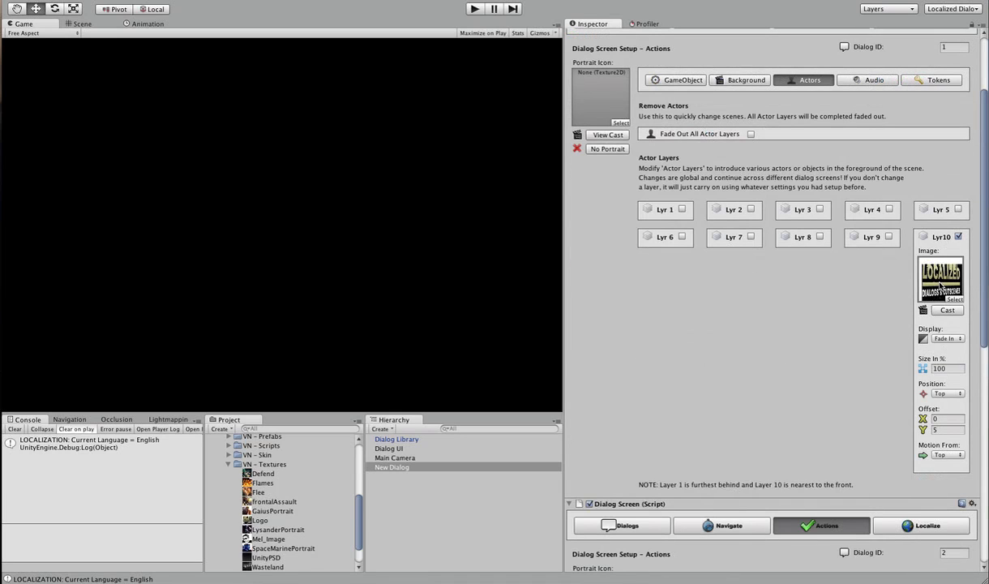
scroll(894, 264, up, 1)
scroll(710, 209, up, 3)
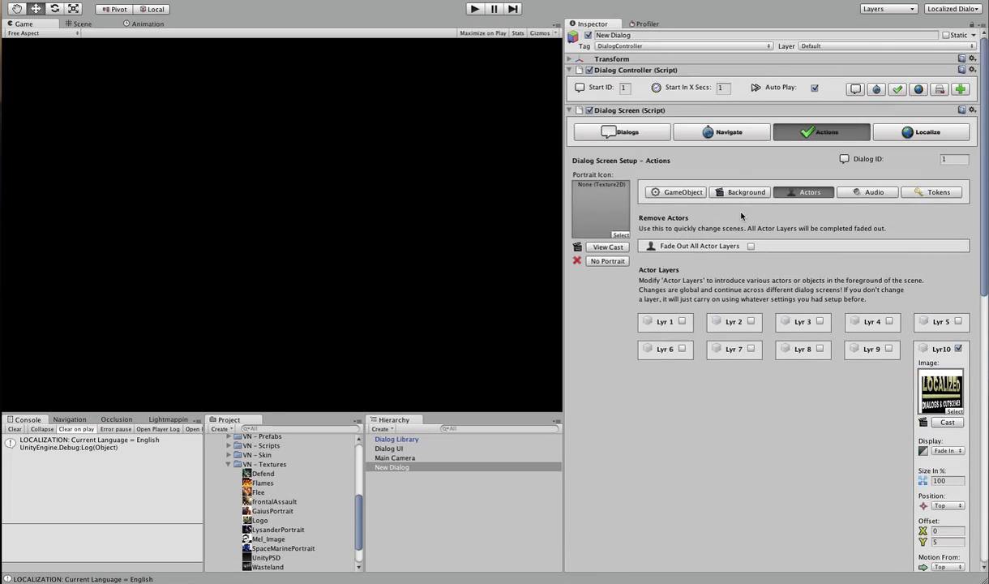
click(679, 111)
click(678, 122)
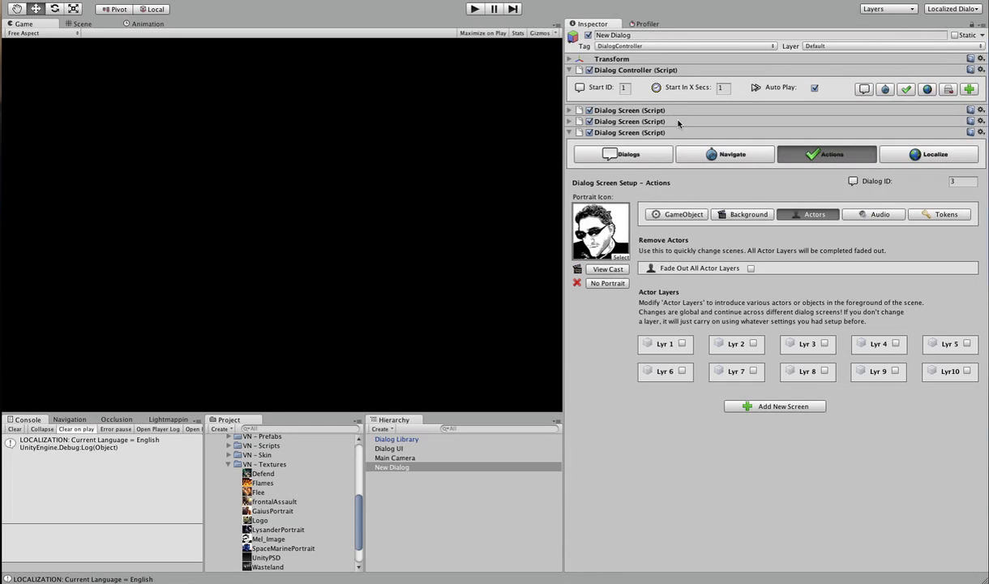
Step: Enable actor layer 2 on dialog screen 3, assign the Captain Titus actor from the cast, and set its display to Fade In
click(753, 343)
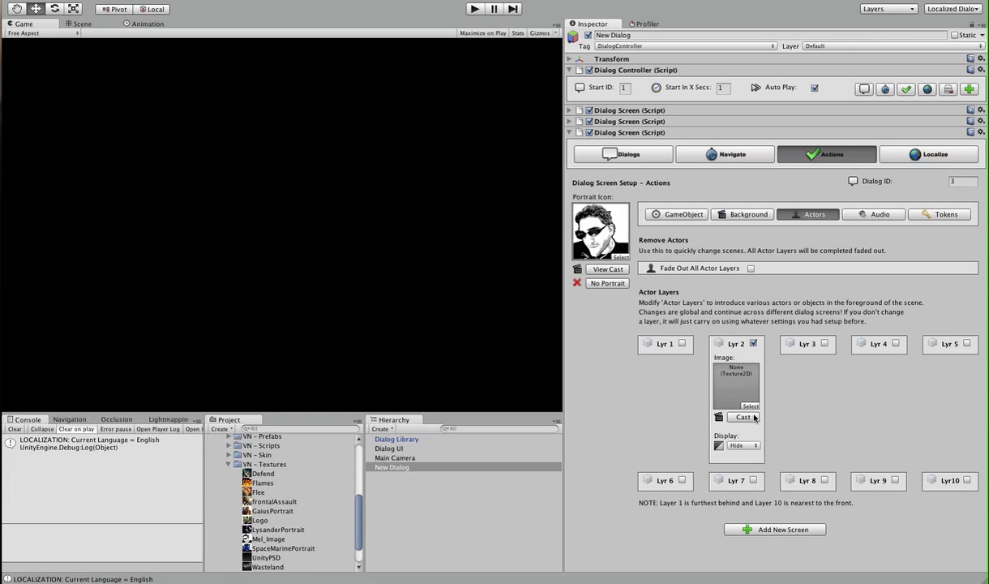
click(752, 418)
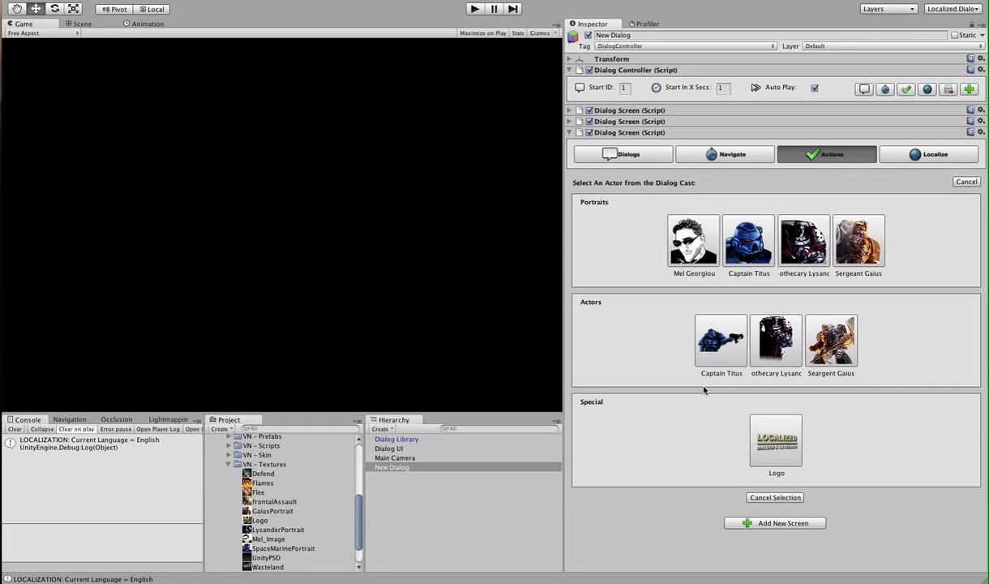
click(720, 339)
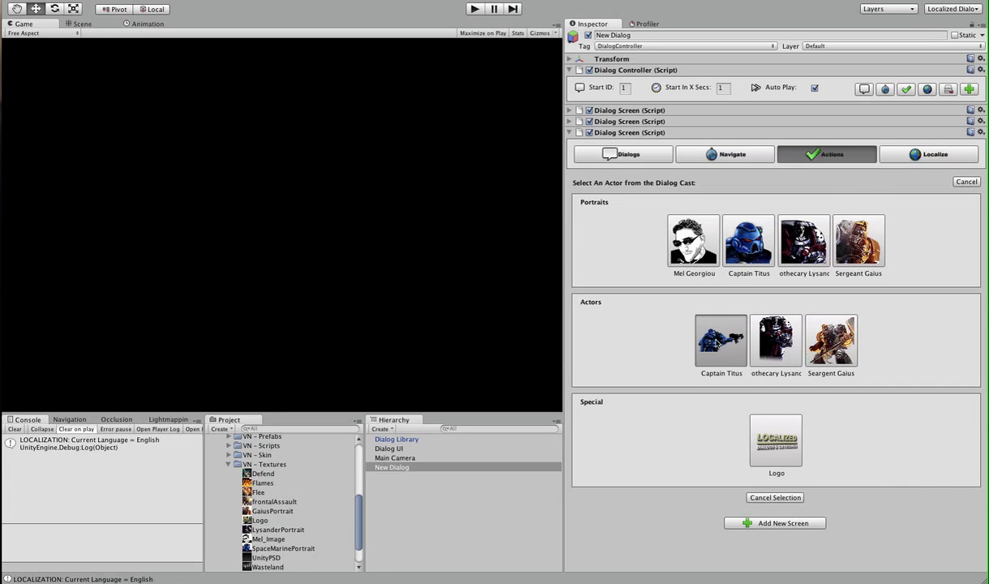
click(716, 342)
click(744, 445)
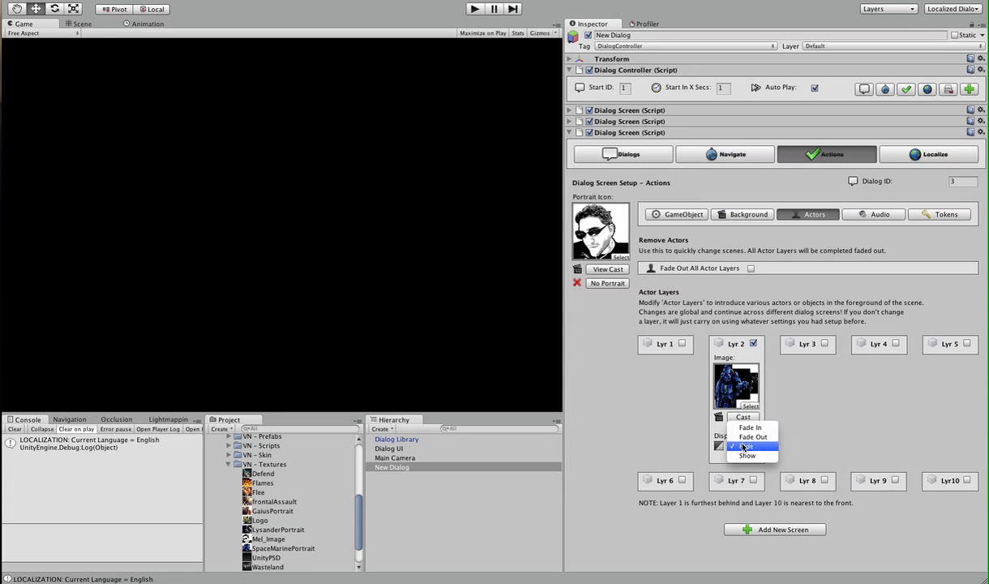
click(751, 428)
Step: Set the Captain Titus actor layer's Motion From to Left and its Position to Mid Left
scroll(771, 396, down, 3)
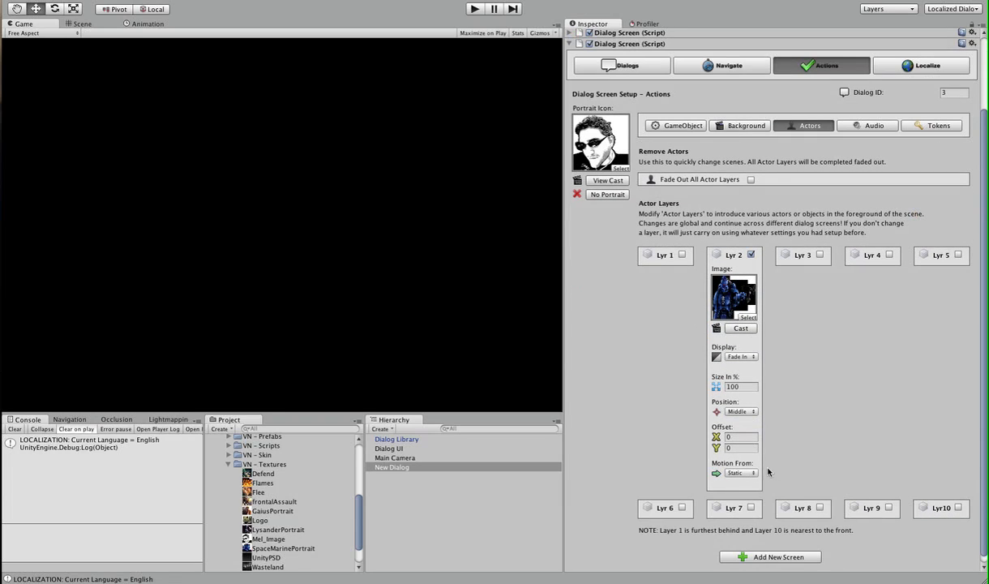
click(740, 472)
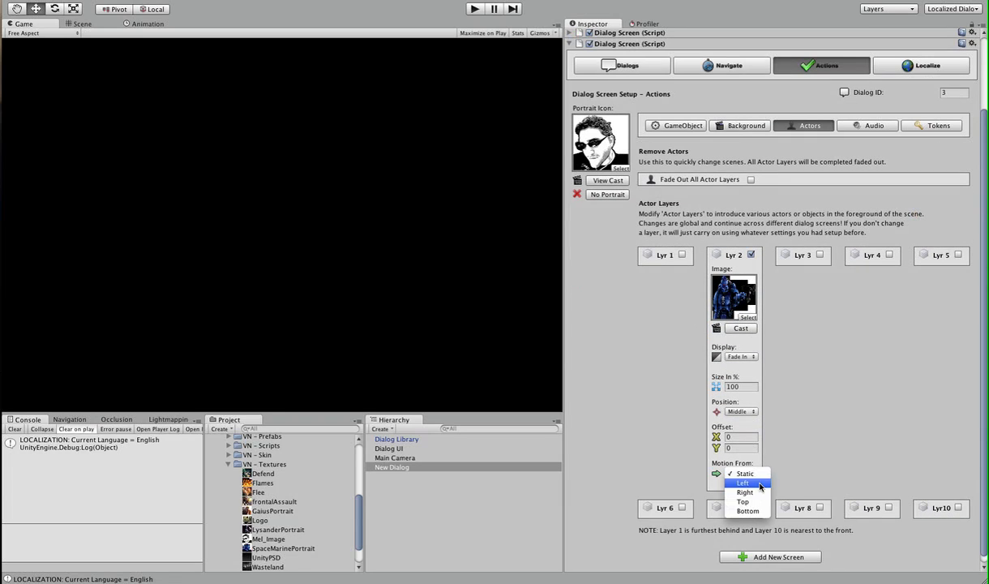
click(728, 483)
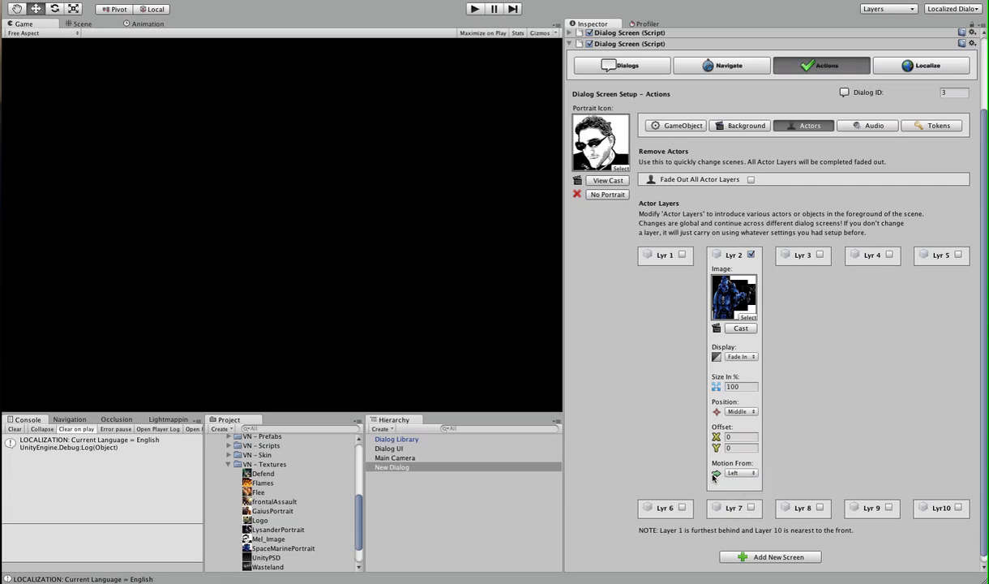
click(735, 412)
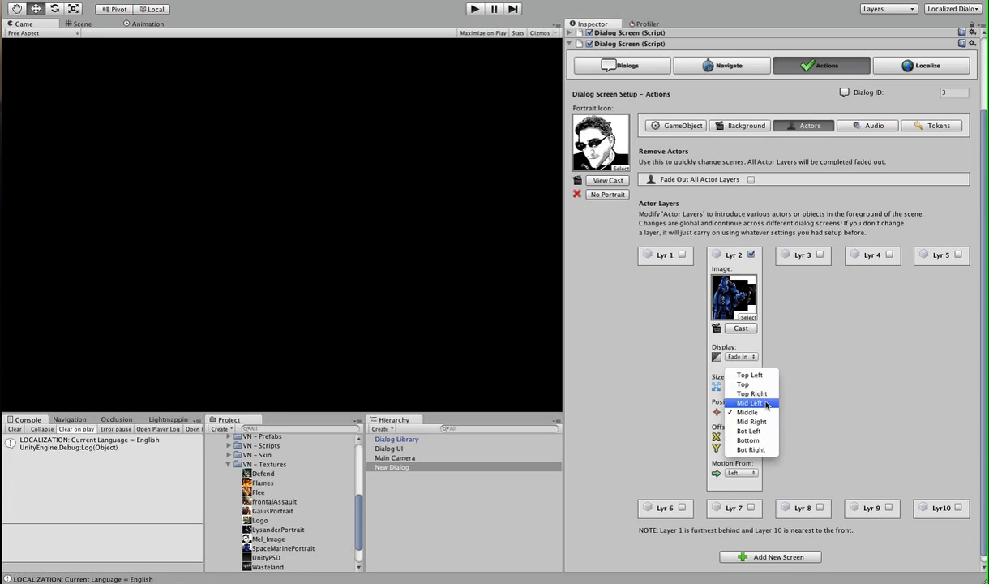
click(766, 403)
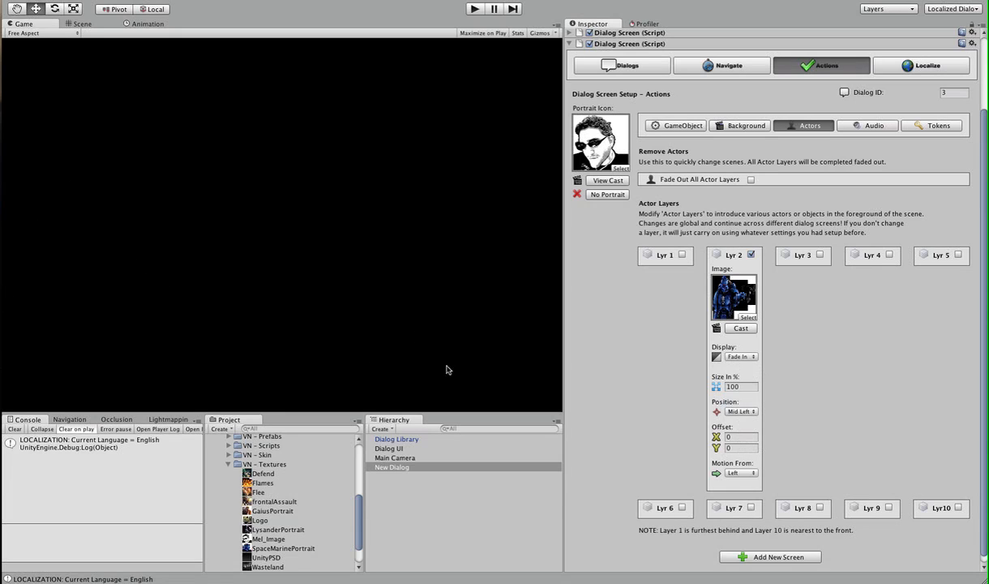
click(744, 412)
click(789, 414)
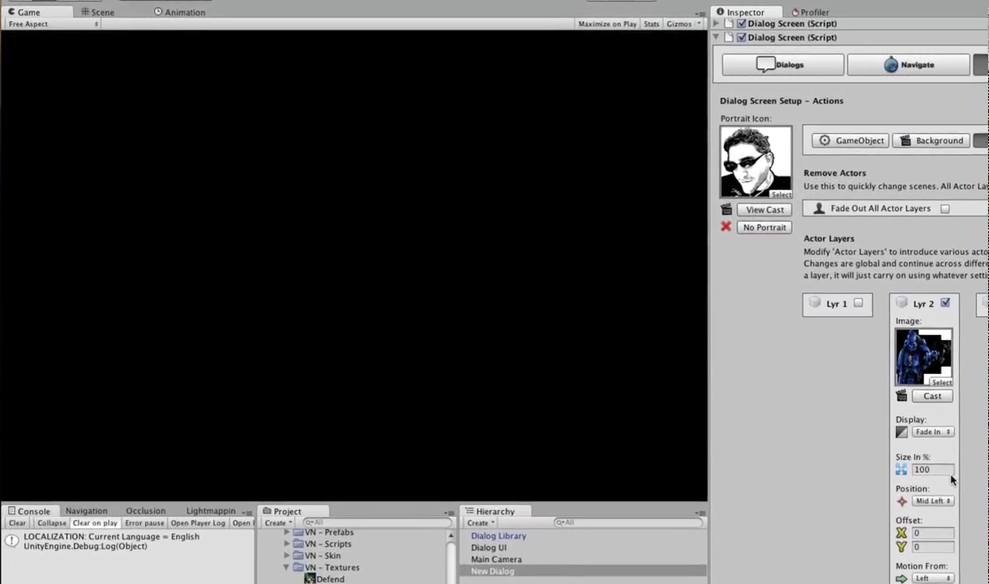
Step: Run the scene, enter a player name, advance to the third dialog screen with Captain Titus, and stop playback
scroll(945, 478, down, 1)
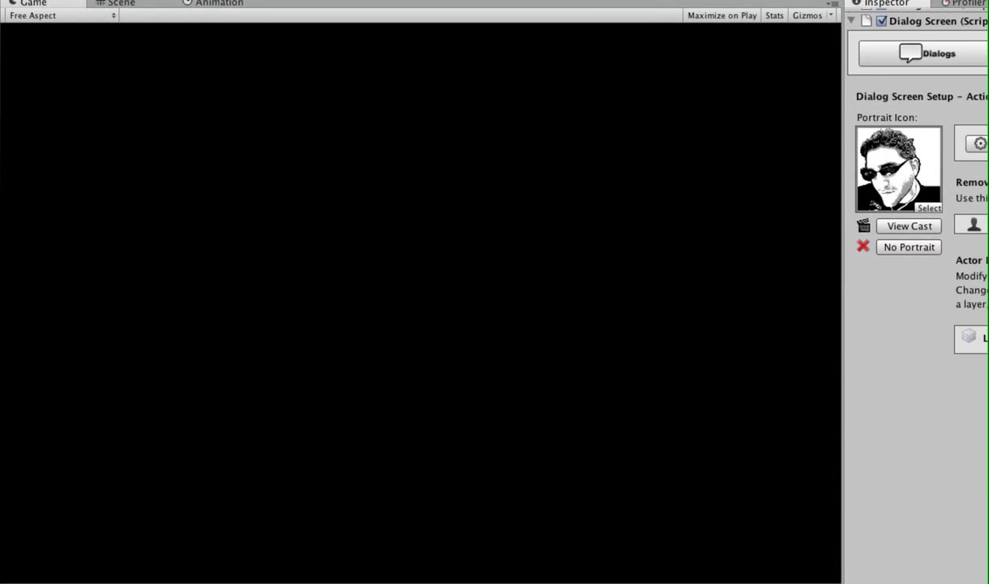
scroll(916, 292, up, 3)
click(704, 1)
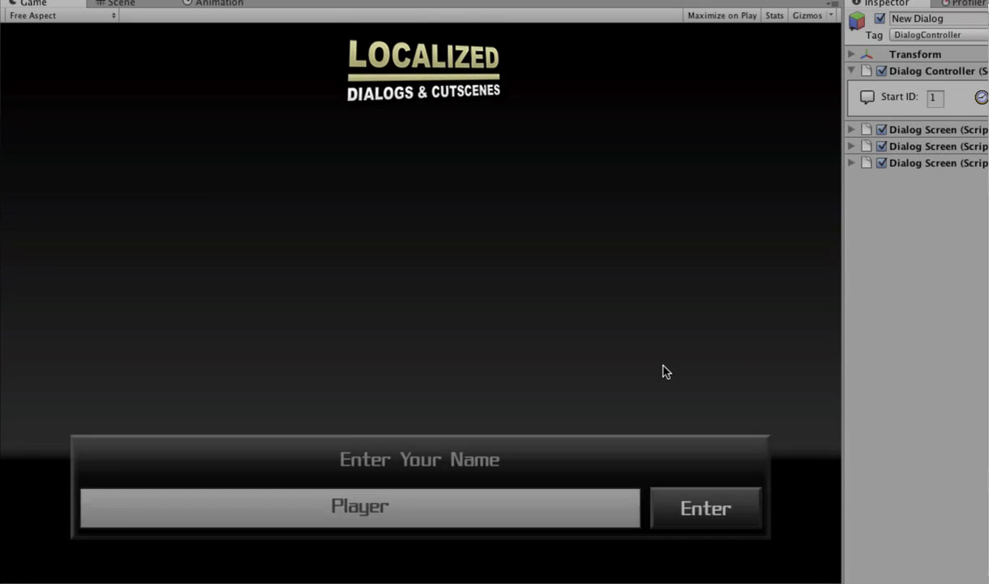
click(506, 508)
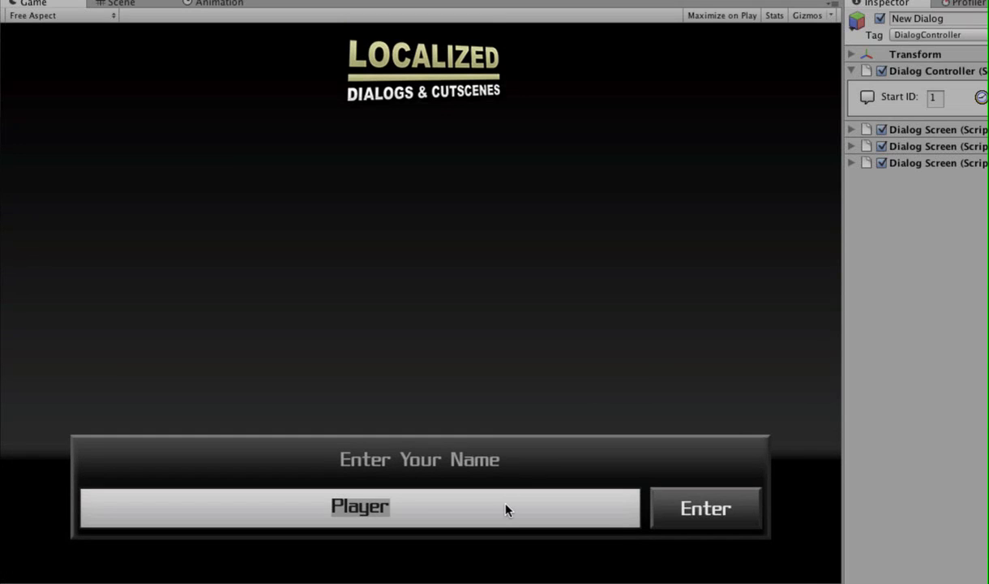
text(Mike)
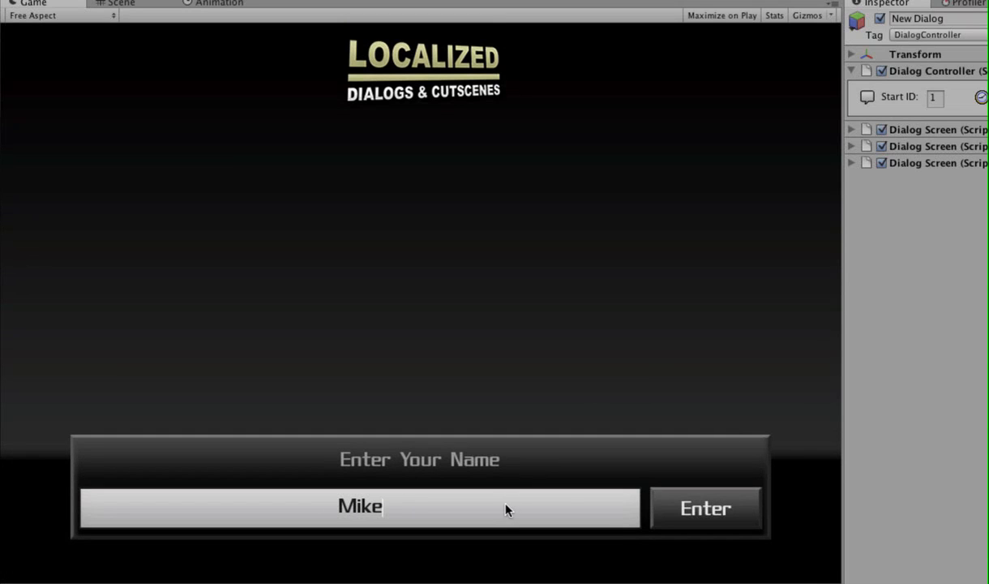
click(671, 522)
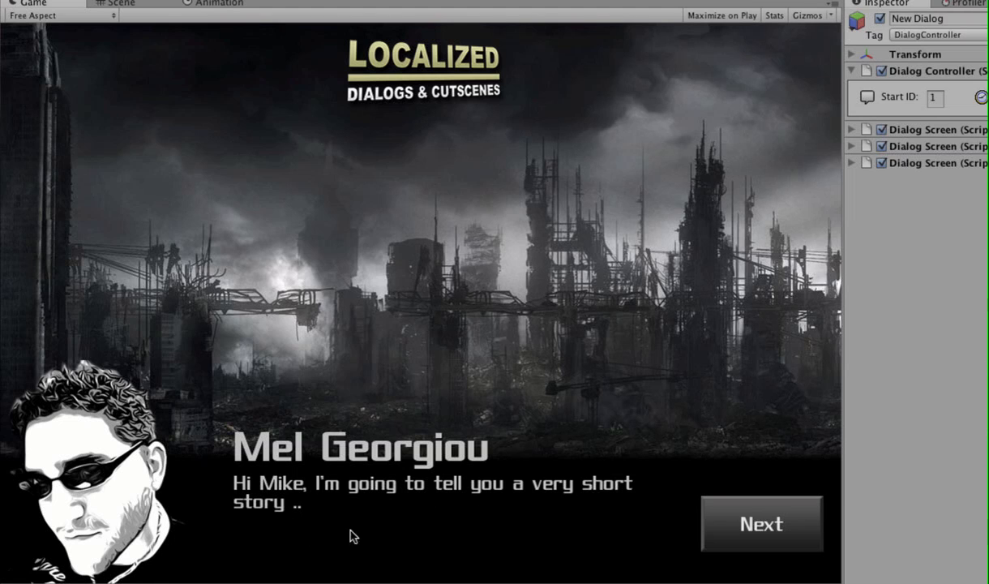
click(727, 532)
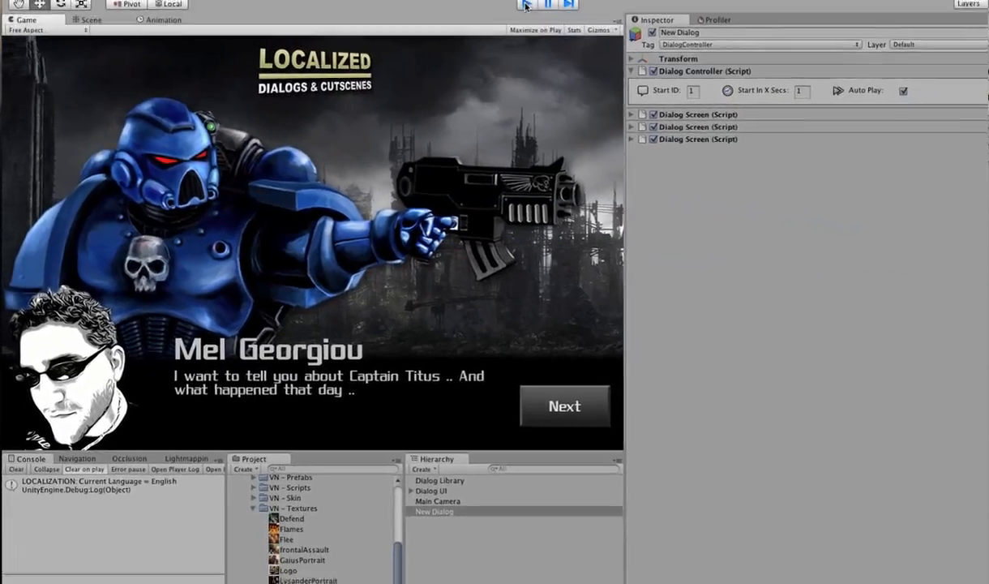
click(572, 2)
Step: Set dialog screen 3's Next Screen to 4 and add a new dialog screen
click(732, 131)
scroll(782, 355, down, 3)
scroll(781, 357, up, 3)
scroll(806, 210, down, 3)
scroll(781, 291, up, 3)
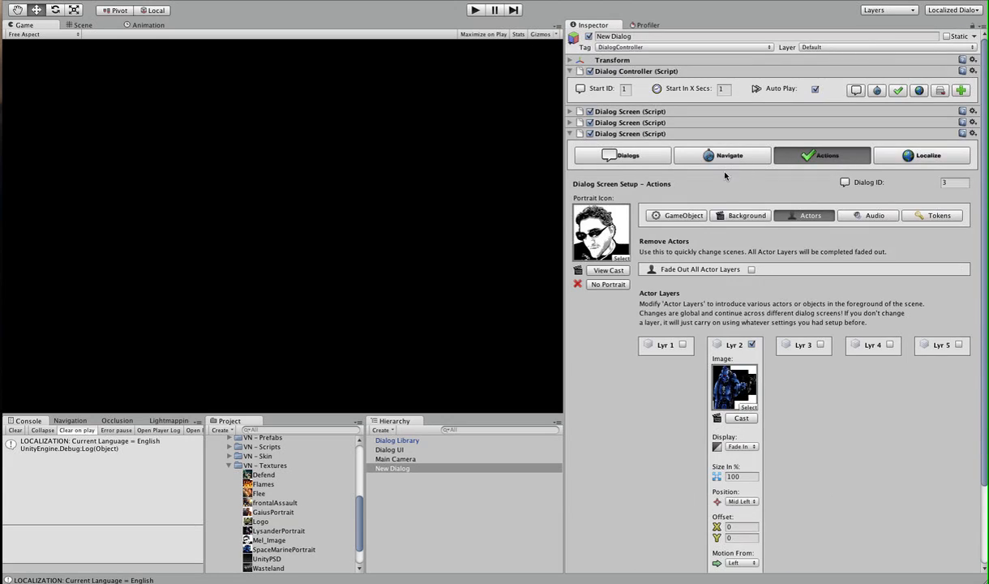
click(707, 157)
click(774, 224)
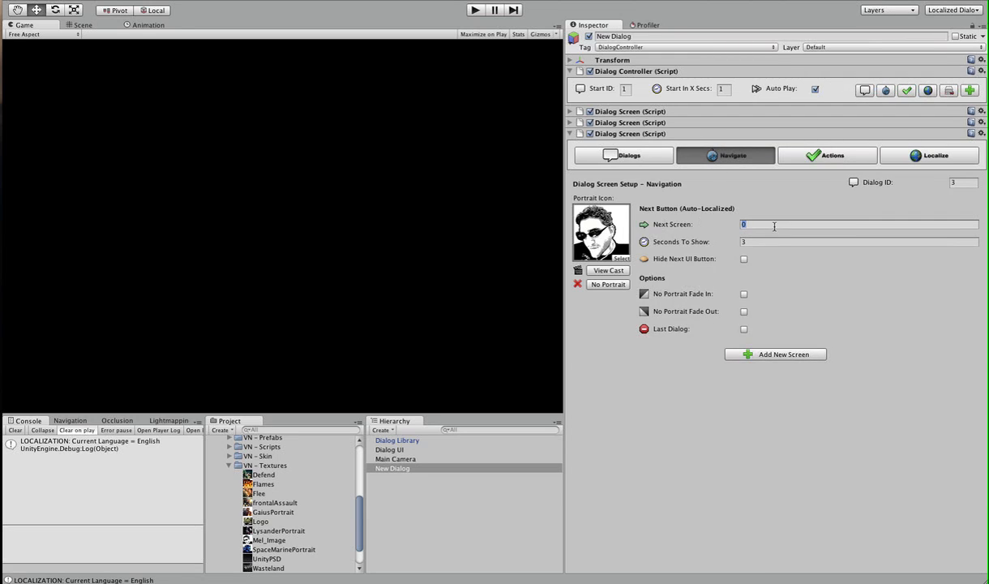
text(4)
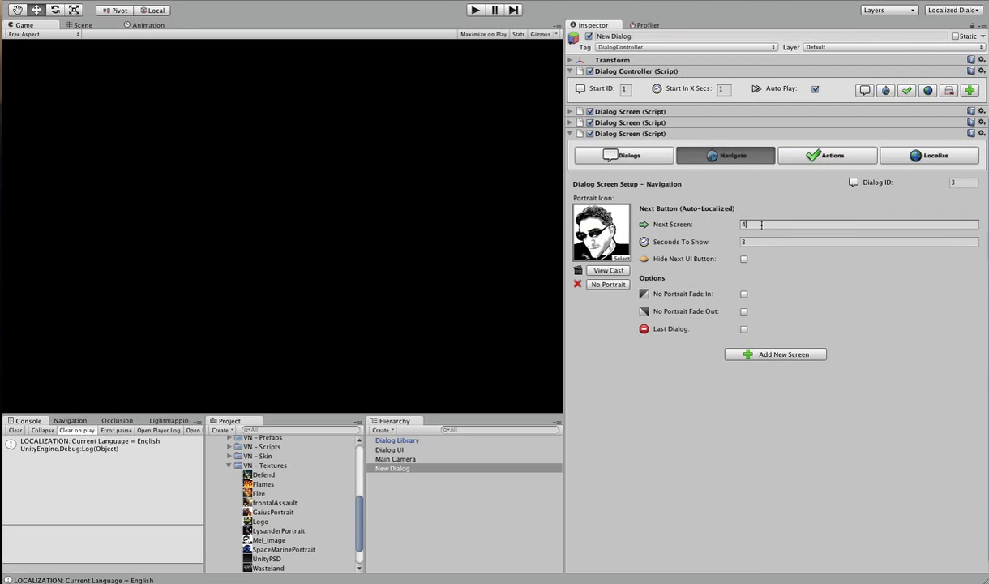
key(Return)
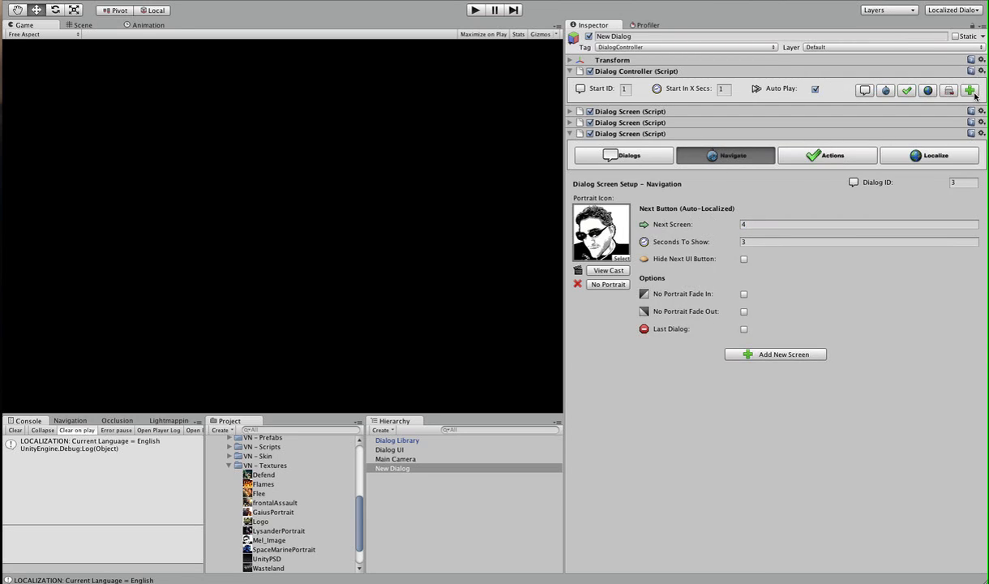
click(750, 354)
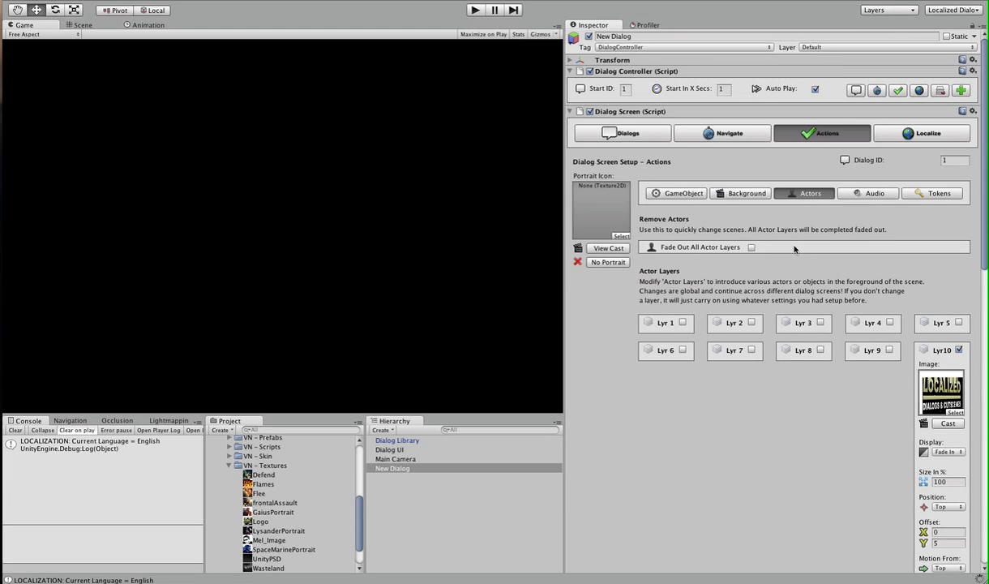
scroll(796, 241, down, 1)
scroll(795, 241, up, 1)
click(702, 112)
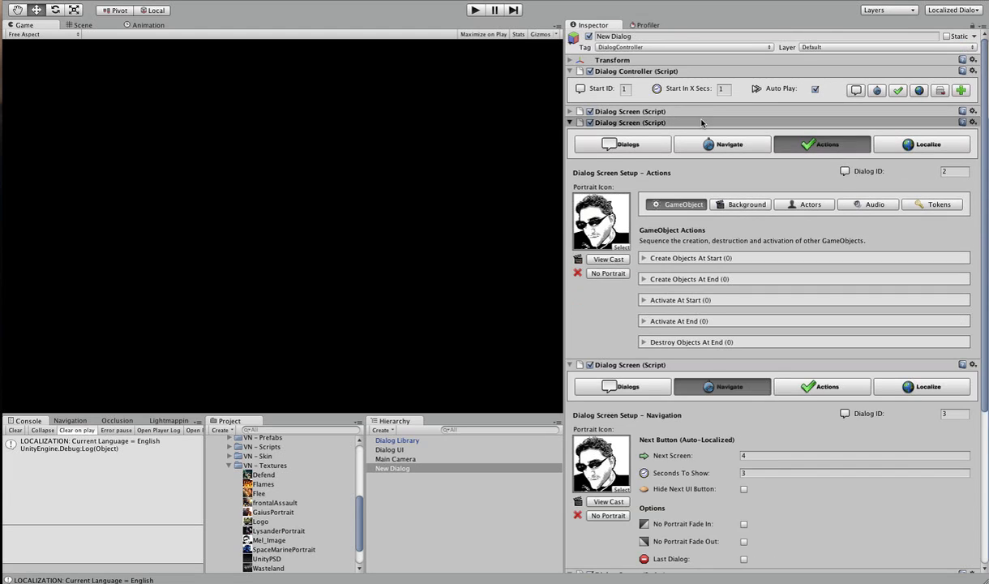
click(702, 122)
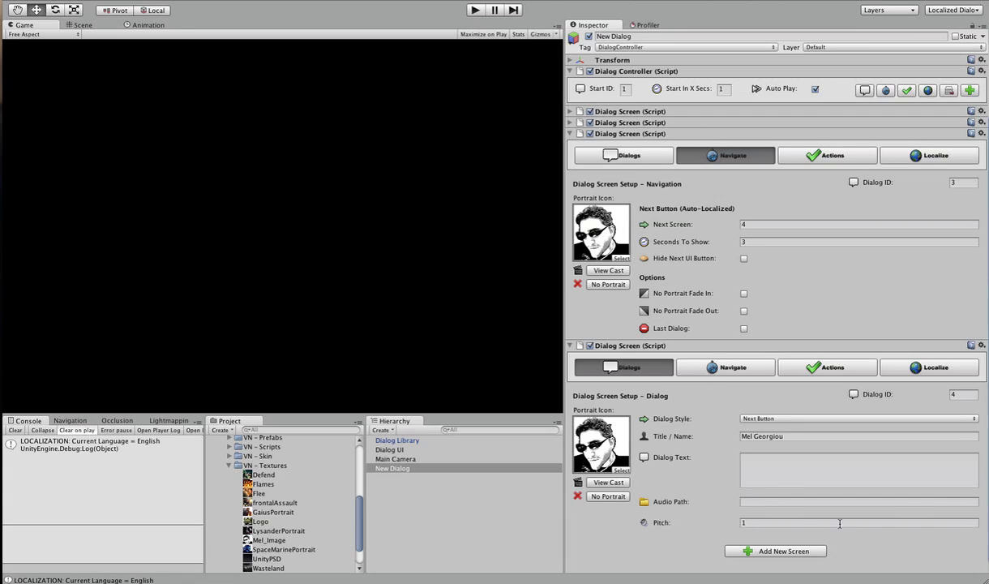
click(839, 477)
click(658, 123)
click(659, 112)
scroll(751, 163, down, 3)
scroll(753, 164, up, 5)
Step: Show all dialog screens in their dialog view and assign the Captain Titus portrait from the cast to dialog screen 4
click(855, 90)
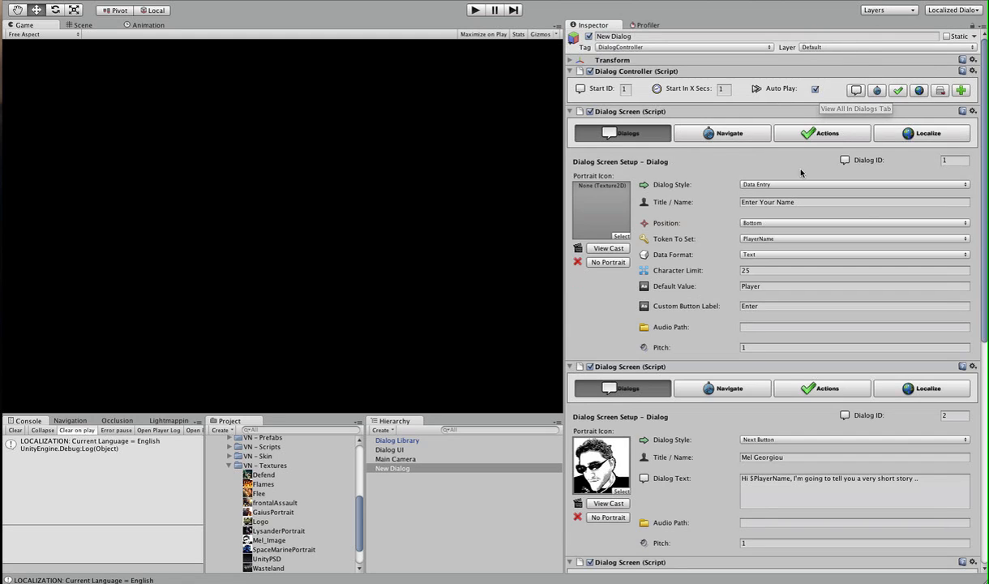
scroll(754, 195, down, 10)
scroll(698, 316, up, 1)
scroll(700, 311, down, 1)
click(601, 485)
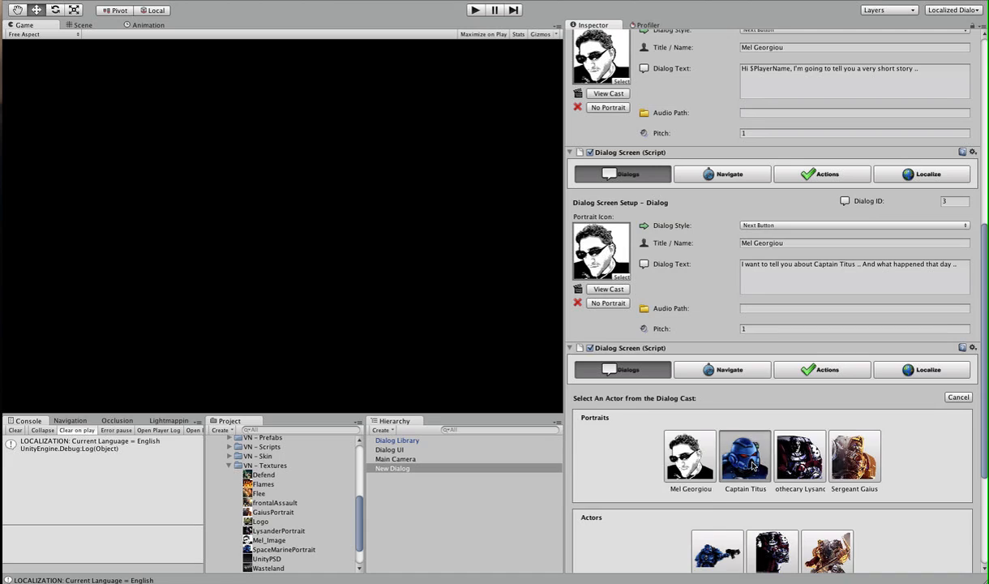
click(753, 465)
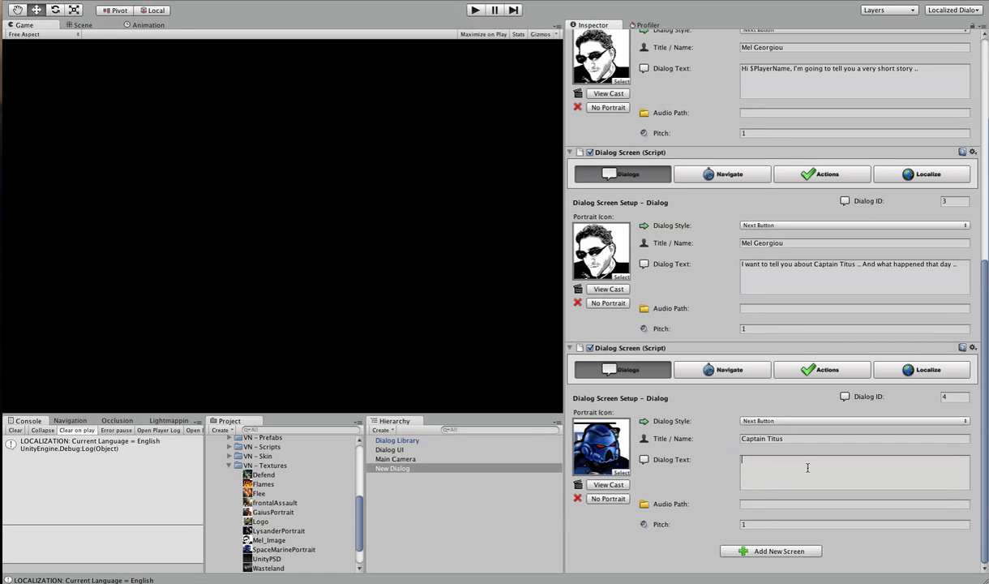
Step: Enter "It was a difficult day .. I had to choose a military strategy .." as dialog screen 4's Dialog Text
text(was a difficult day .. I had to cho)
text(ose a)
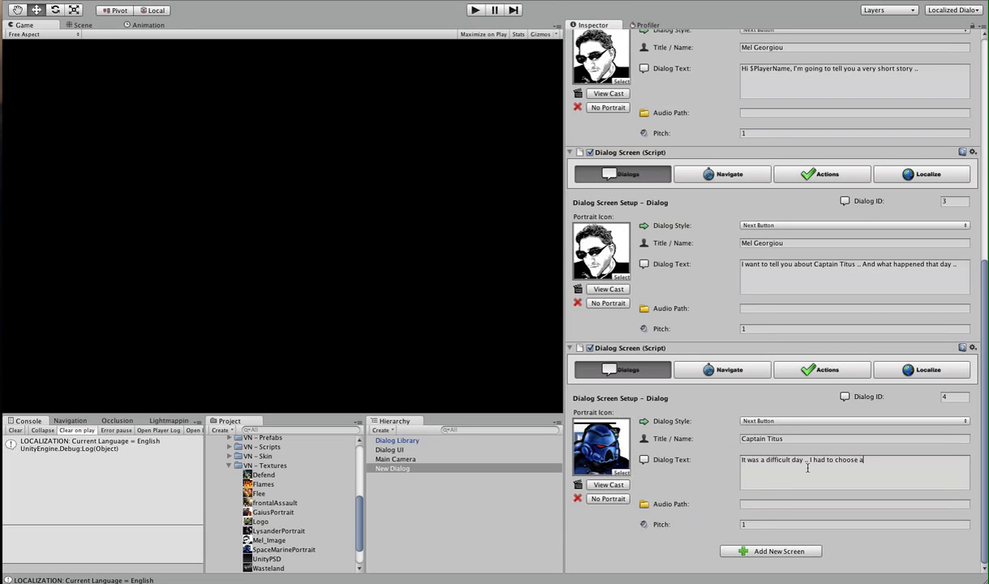
text( military strategy ..)
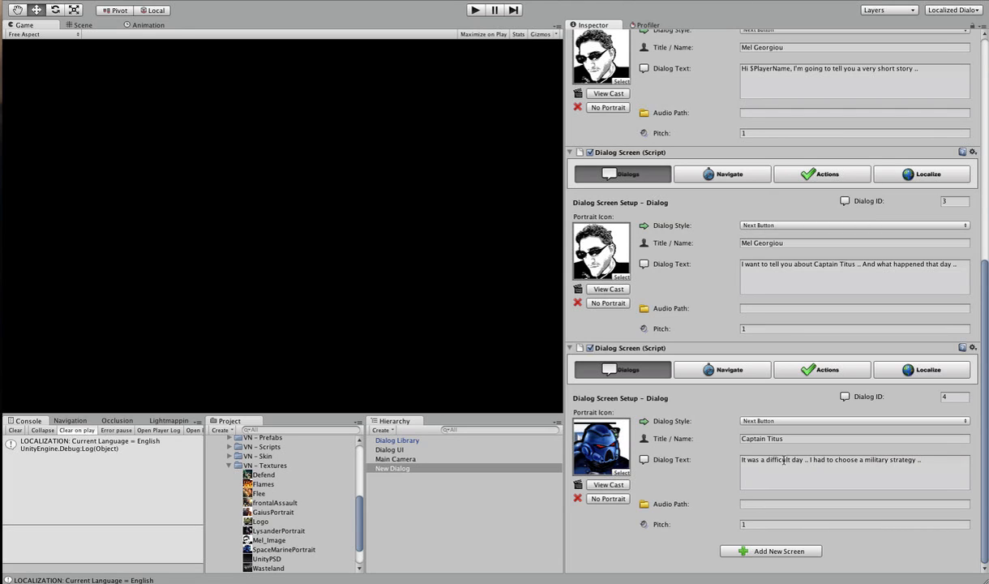
click(723, 370)
click(820, 370)
click(923, 369)
click(724, 369)
click(622, 369)
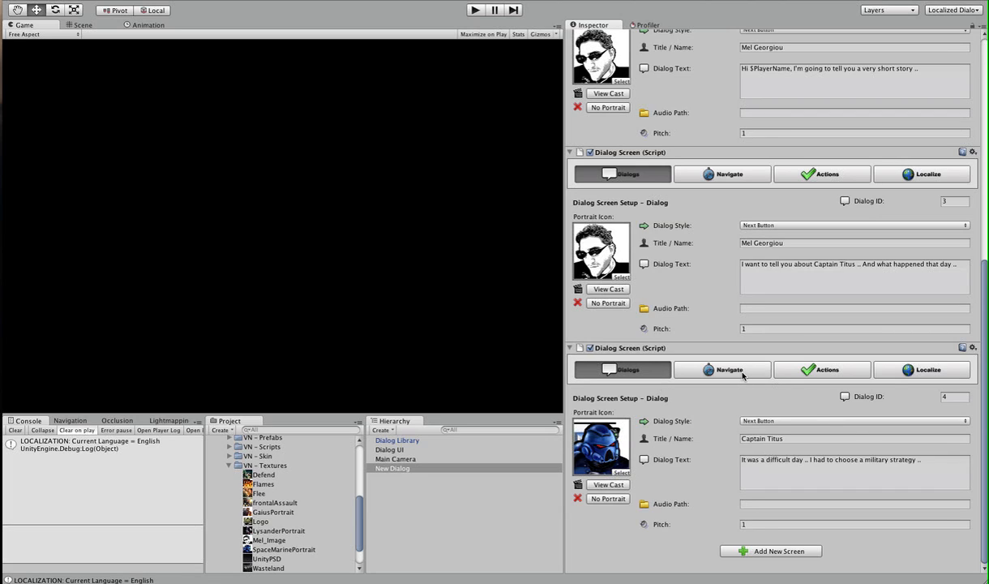
Step: Replace "I" with "My brothers and I" in the second sentence of dialog screen 4's Dialog Text
click(828, 463)
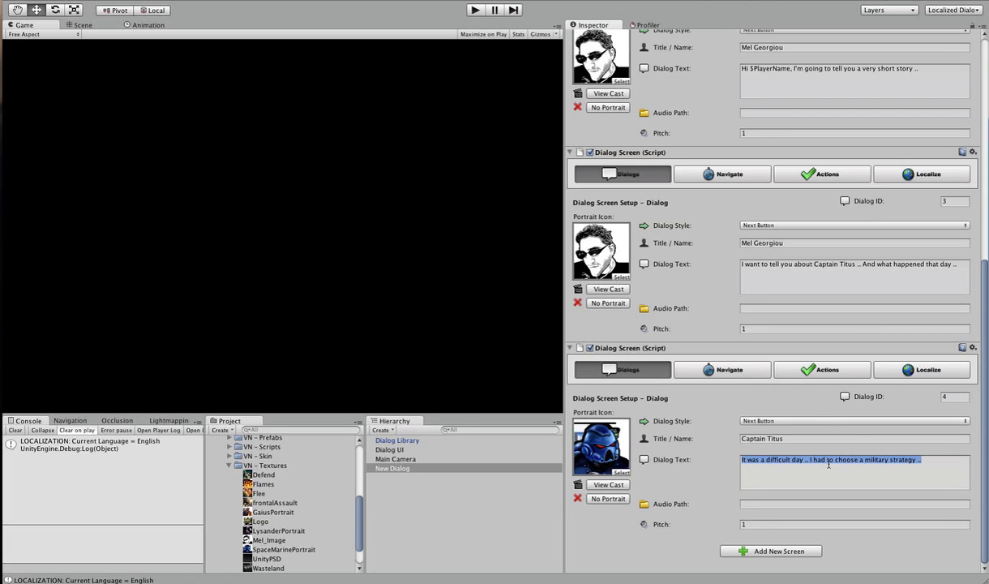
click(812, 459)
key(BackSpace)
text(My brot)
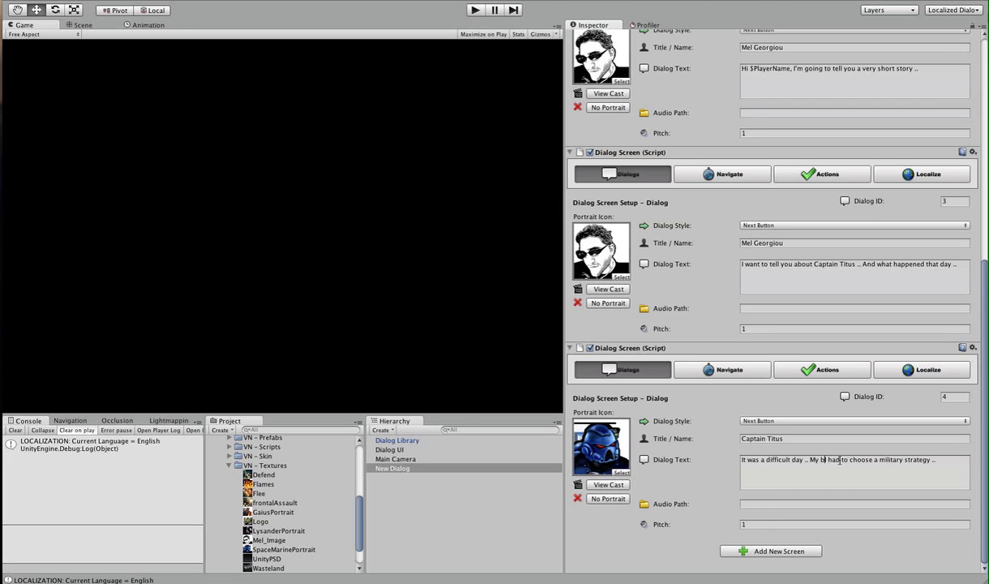
text(hers and I)
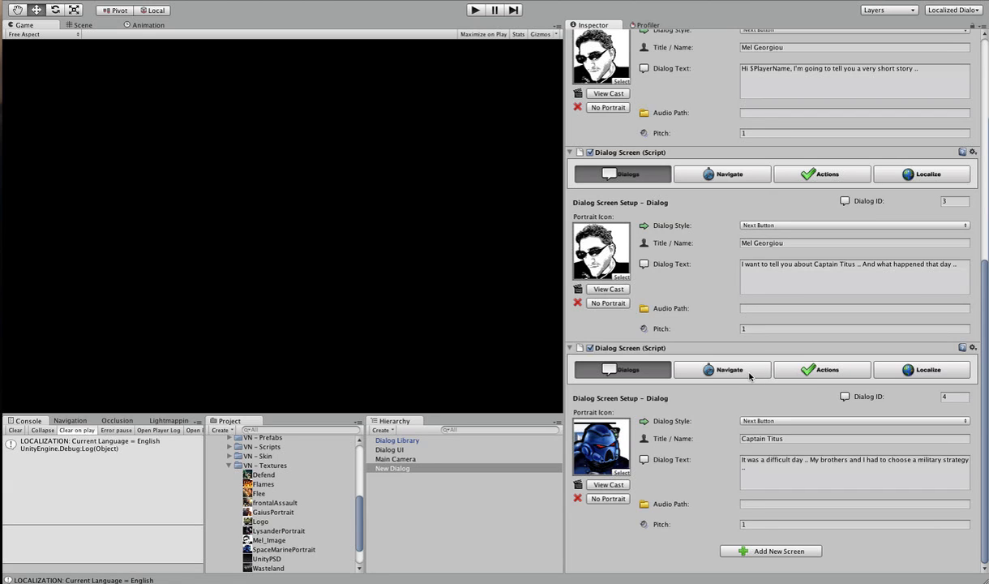
Step: Open the actor actions of dialog screen 4 and enable actor layer 2
click(793, 372)
click(810, 427)
scroll(776, 408, down, 2)
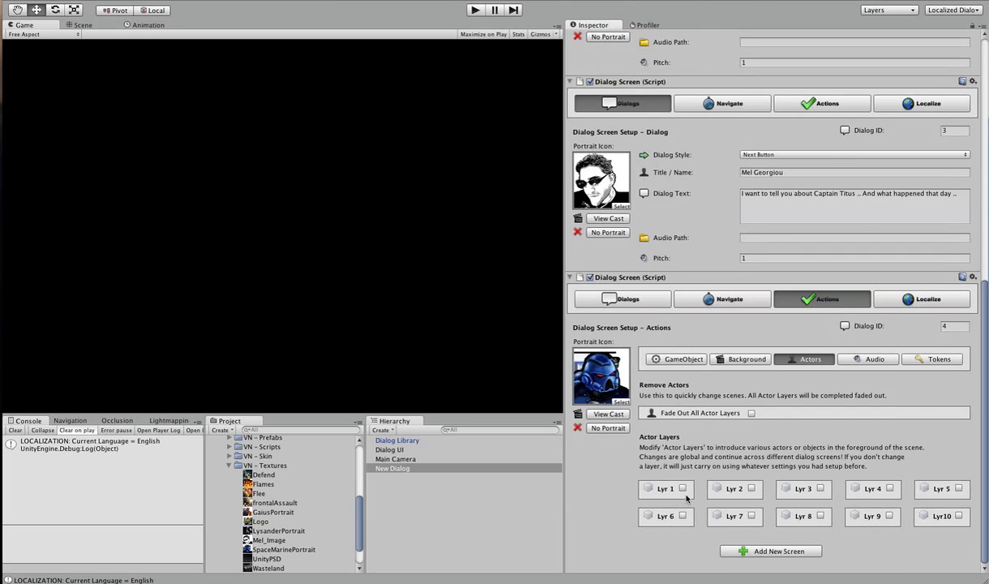
click(751, 488)
scroll(751, 487, down, 3)
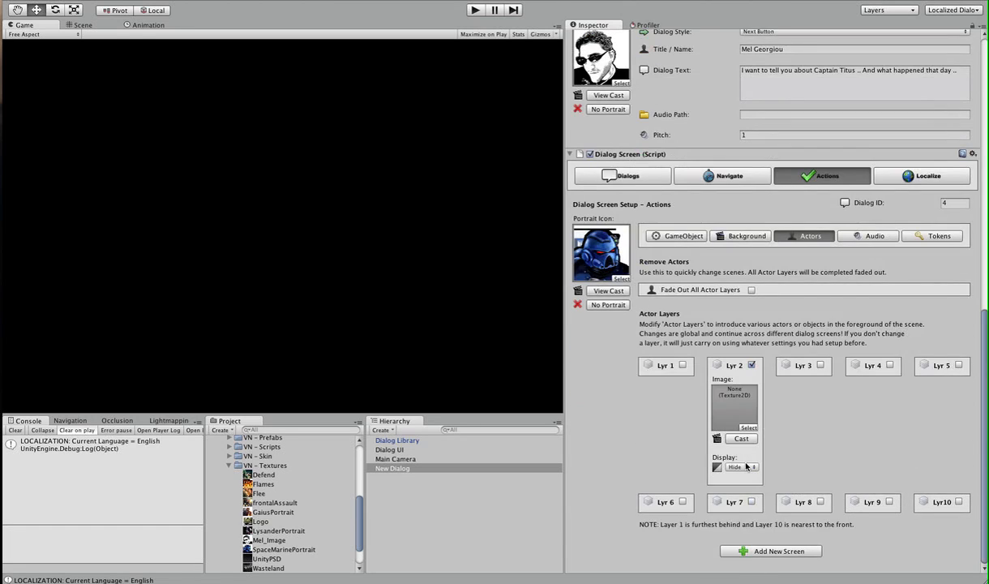
click(744, 468)
click(744, 468)
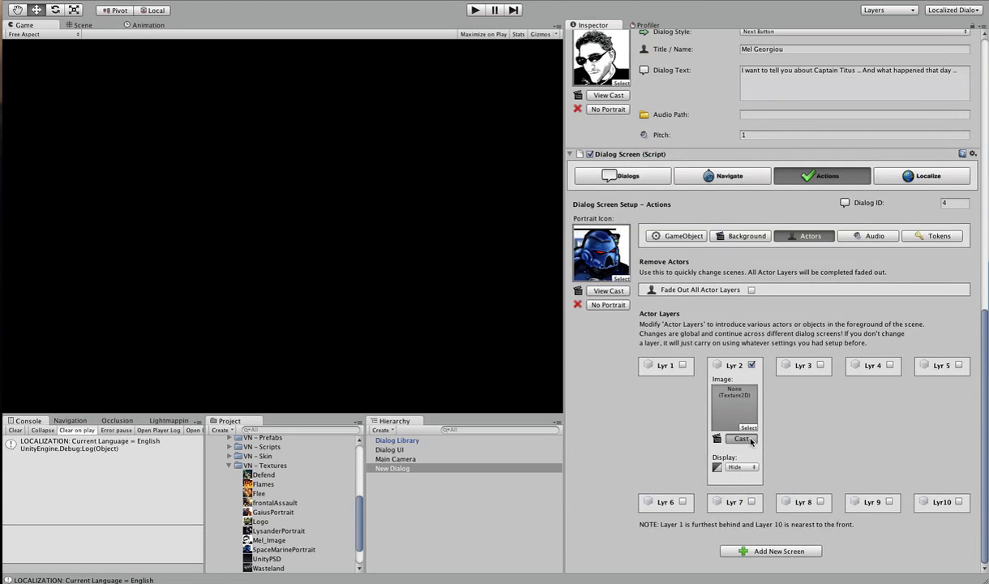
Step: Review the actor layer settings on dialog screen 3 for reference
scroll(743, 243, up, 5)
click(822, 186)
click(794, 246)
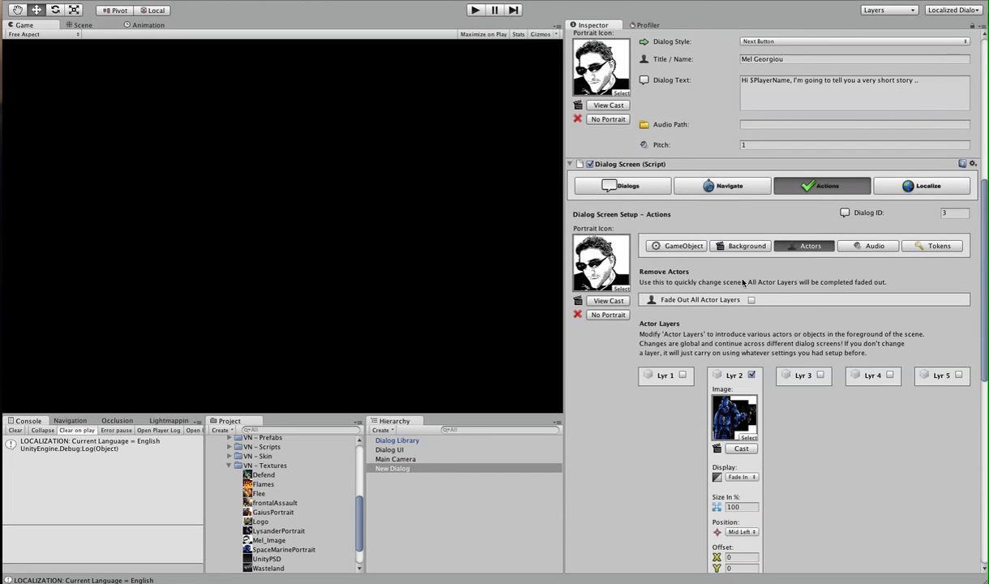
scroll(729, 434, down, 10)
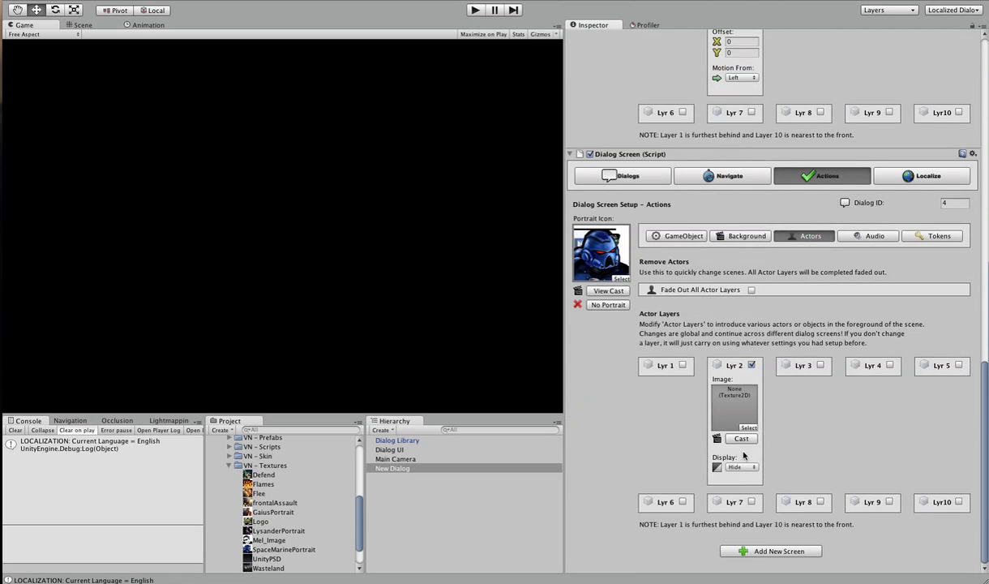
Step: Assign the Captain Titus actor from the cast to layer 2 on dialog screen 4 and set its display to Fade Out
click(745, 442)
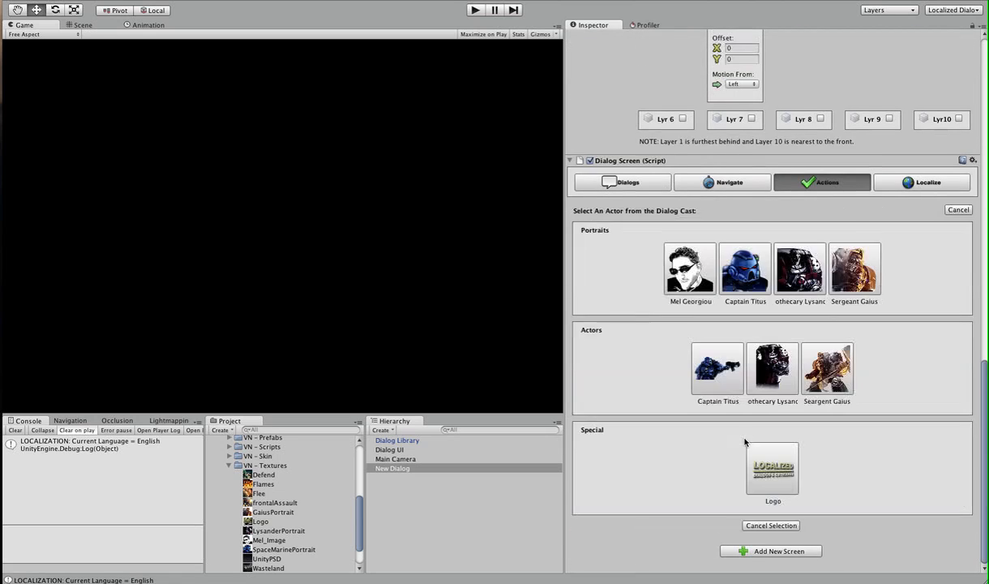
click(720, 384)
click(742, 473)
click(734, 446)
Step: Set Captain Titus's layer on dialog screen 4 to Motion From Bottom and Position Mid Left
scroll(764, 504, down, 5)
click(749, 468)
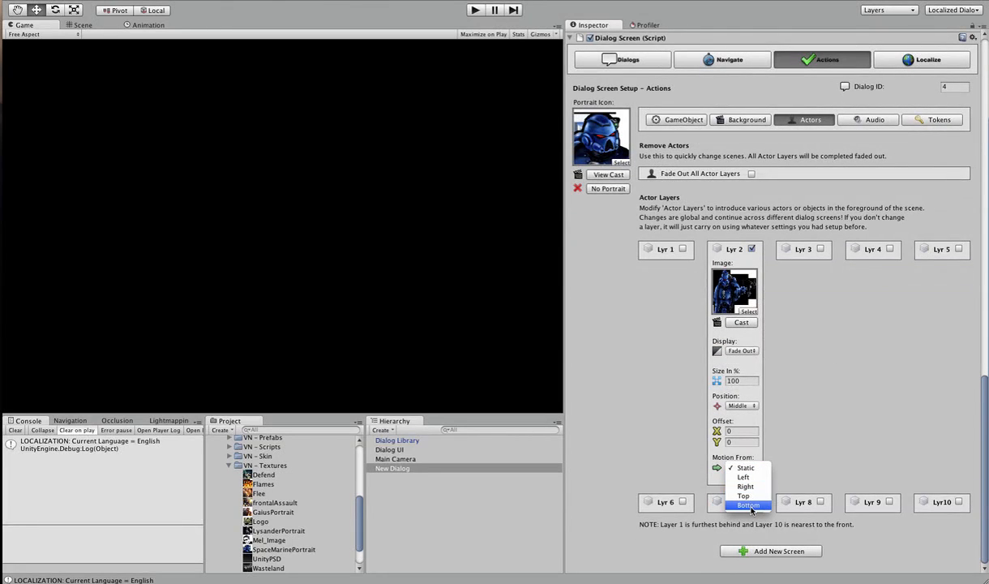
click(749, 505)
scroll(744, 436, up, 1)
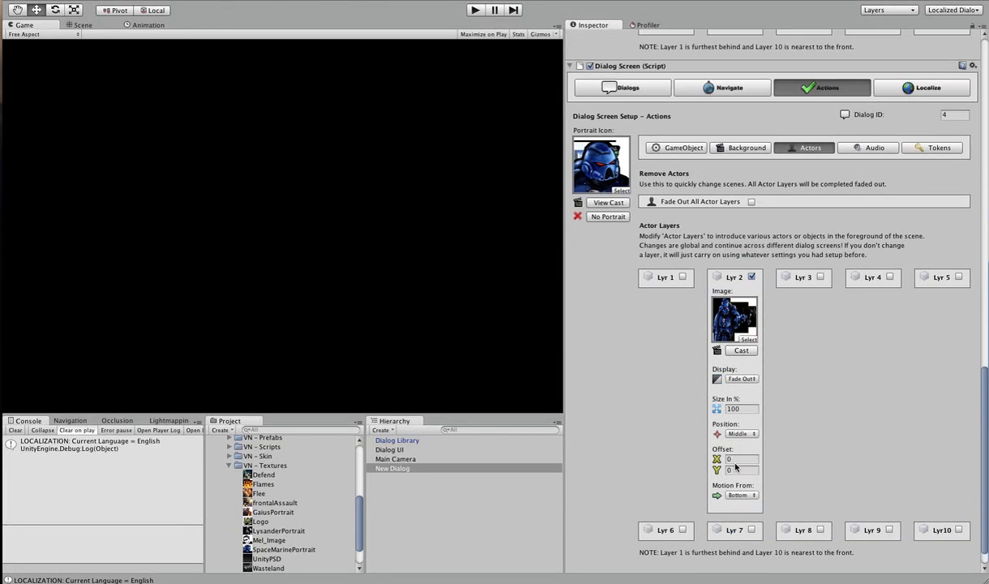
scroll(769, 411, up, 5)
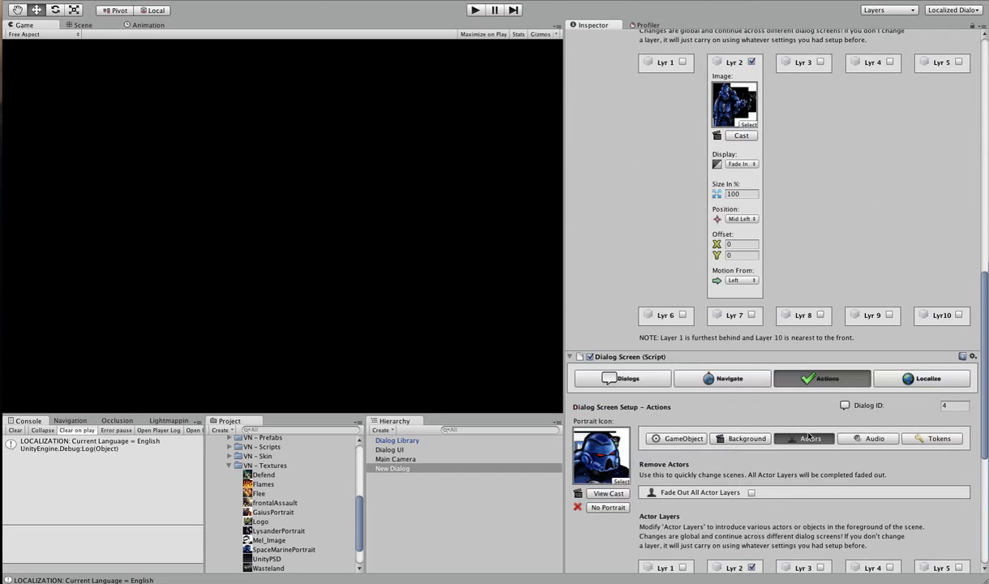
scroll(713, 491, down, 4)
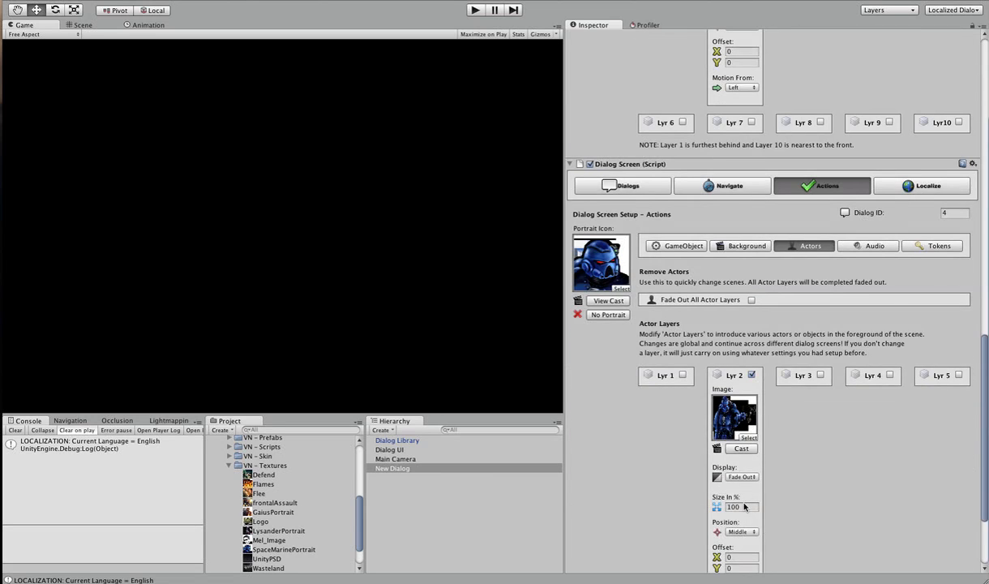
click(740, 499)
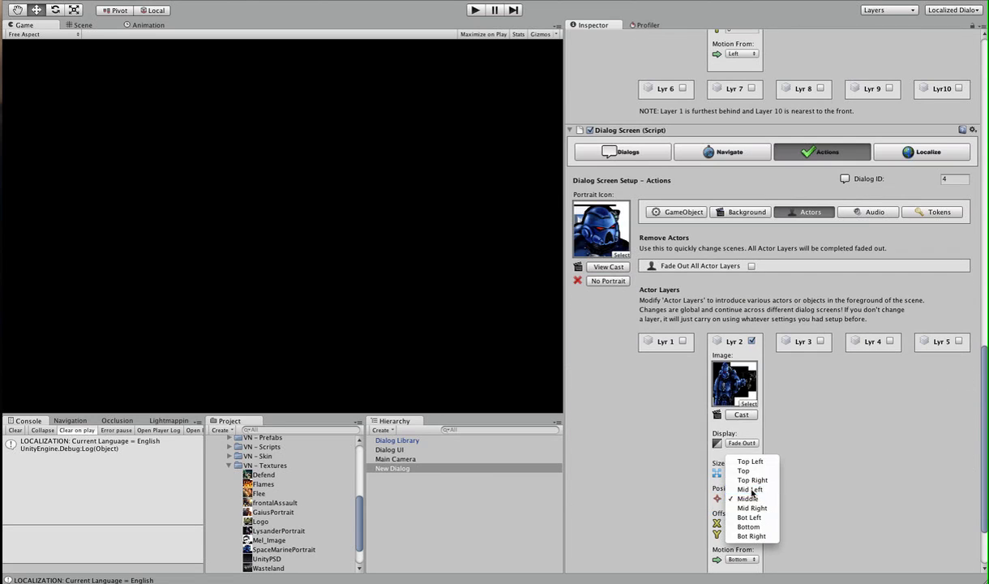
click(749, 489)
scroll(751, 497, down, 3)
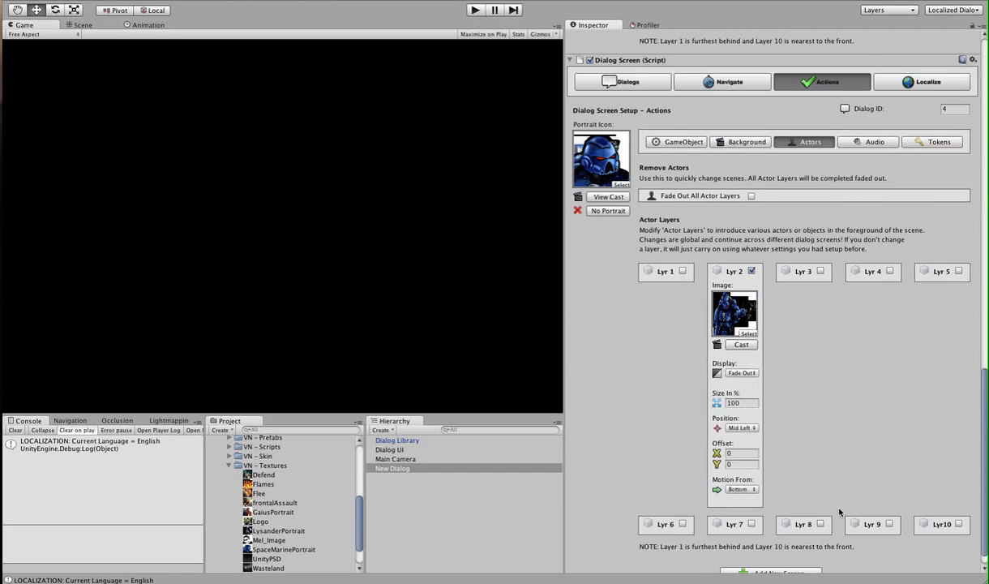
Step: Run the scene, accept the default player name, advance to Captain Titus's own dialog screen, and stop playback
click(476, 12)
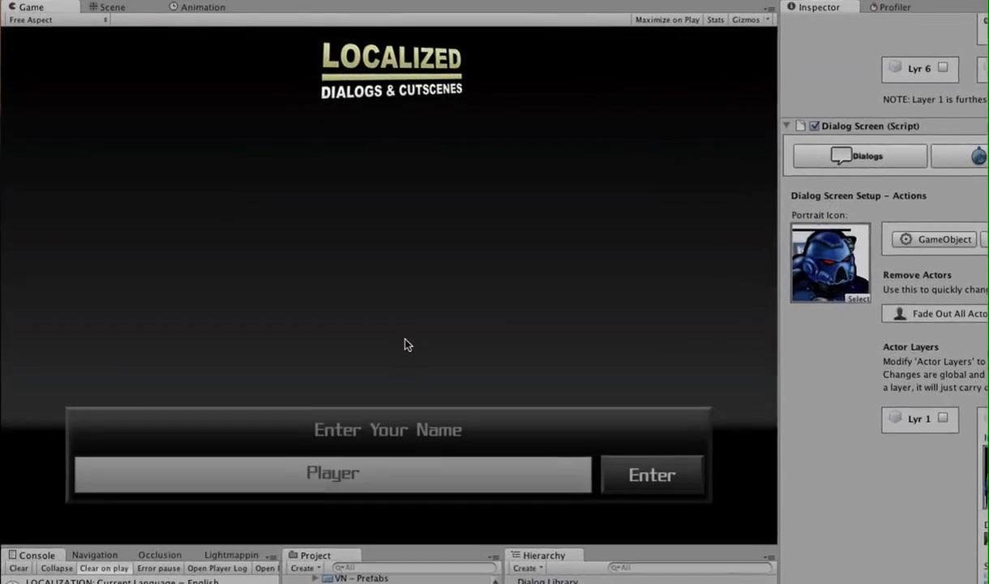
click(644, 475)
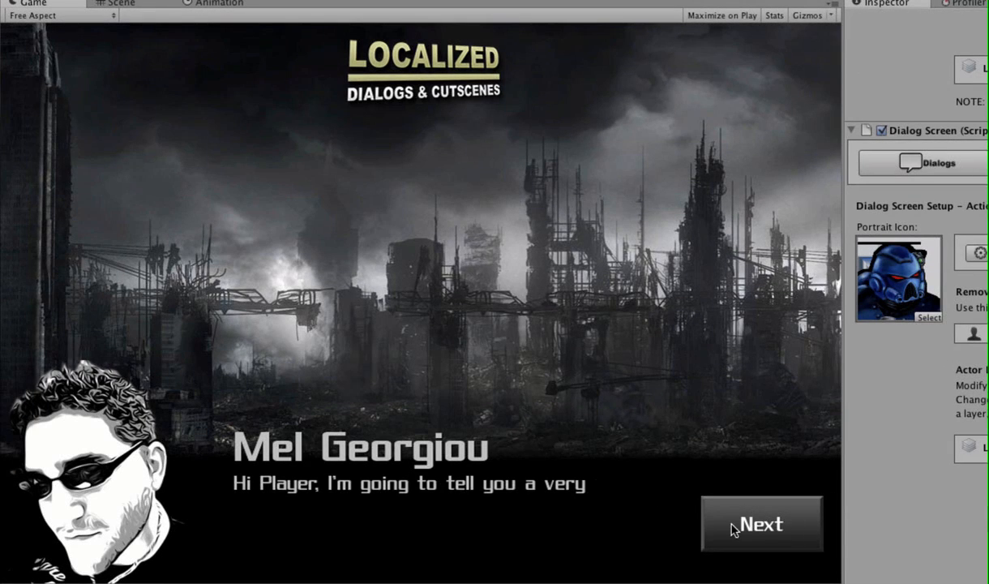
click(752, 533)
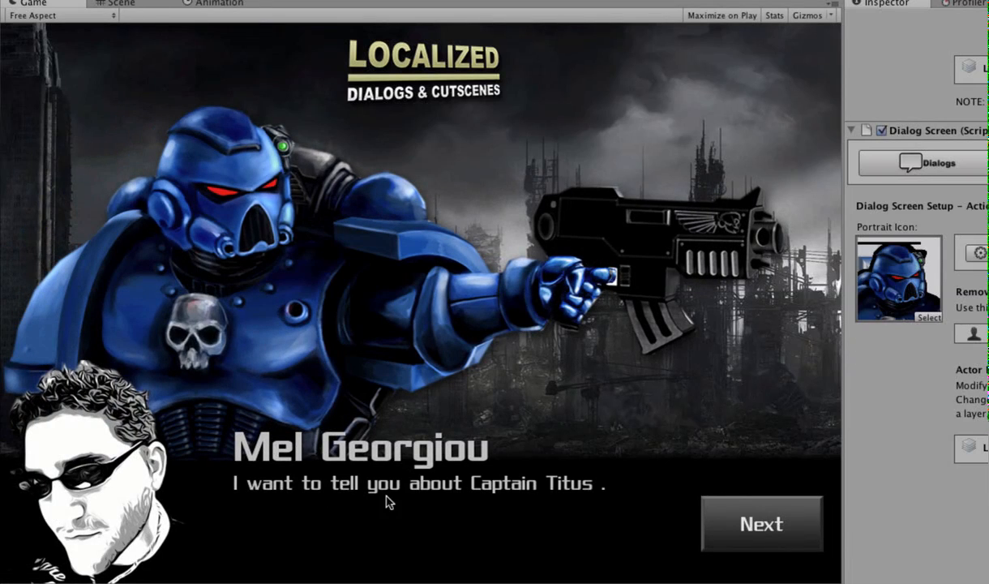
click(733, 527)
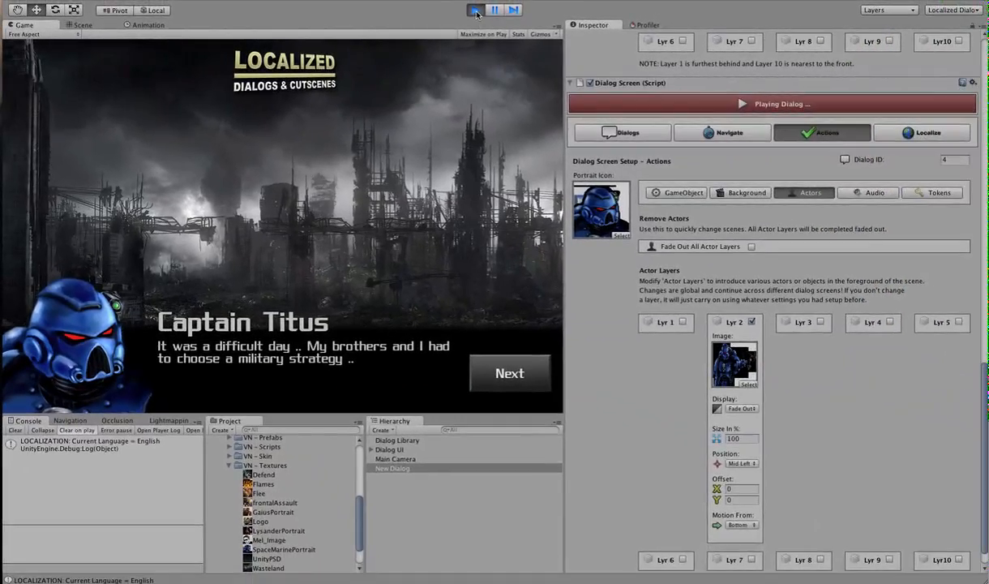
click(584, 1)
Step: Enable actor layer 1 on dialog screen 4 and assign the Apothecary Lysander actor from the cast
click(683, 310)
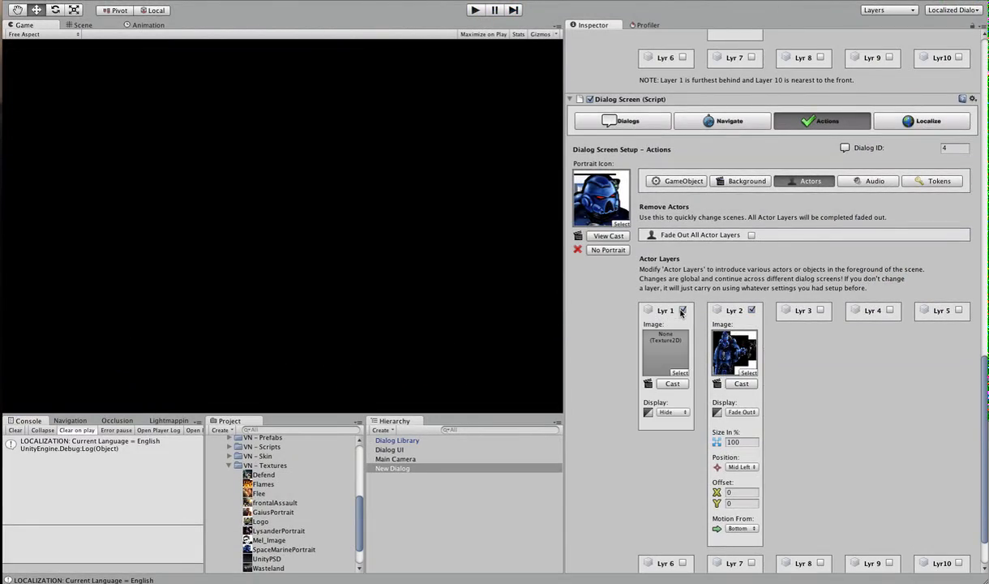
click(672, 383)
click(776, 374)
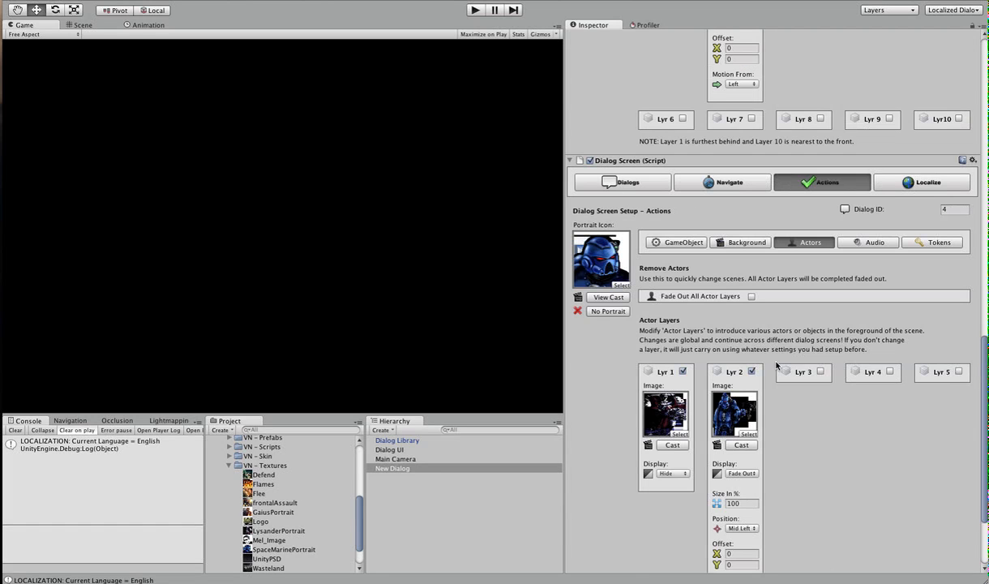
Step: Set layer 1 on dialog screen 4 to Fade In, with Position Mid Left and Motion From Left
scroll(687, 429, down, 3)
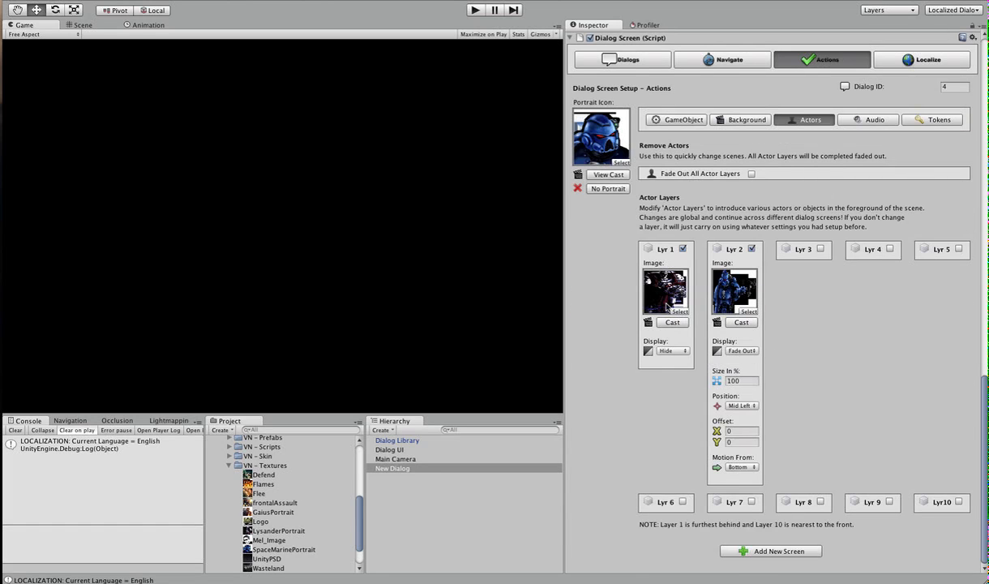
click(672, 351)
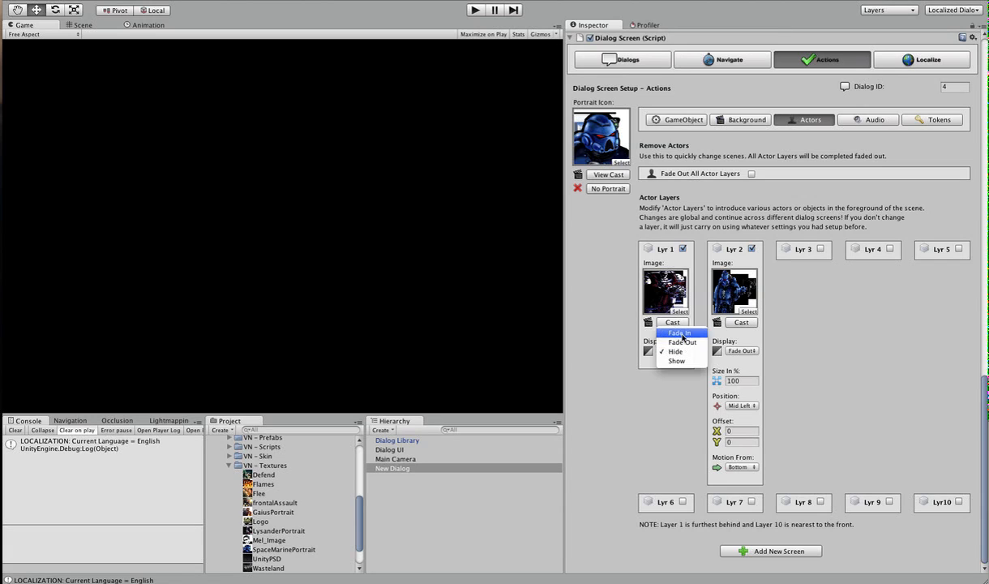
click(653, 322)
click(684, 407)
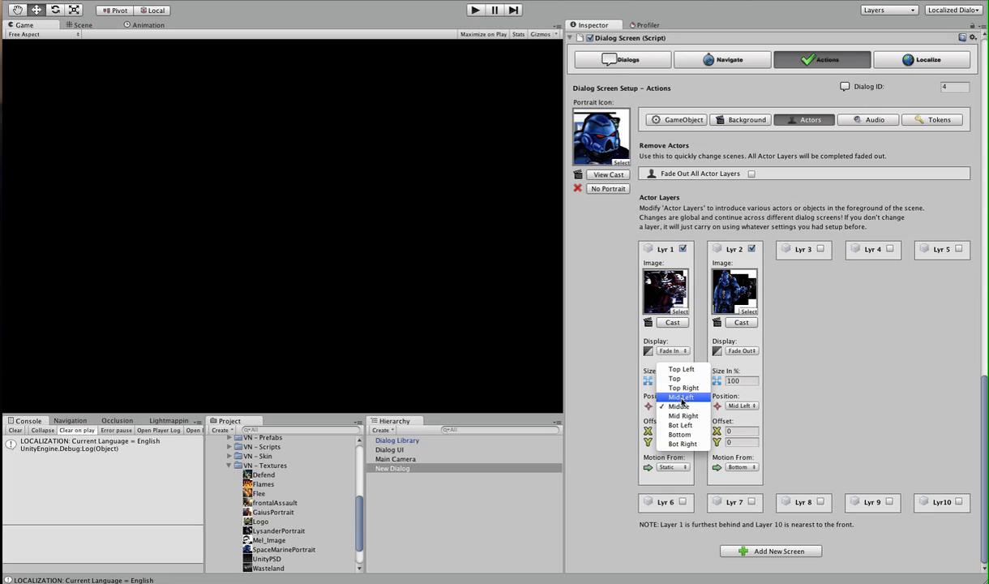
click(682, 397)
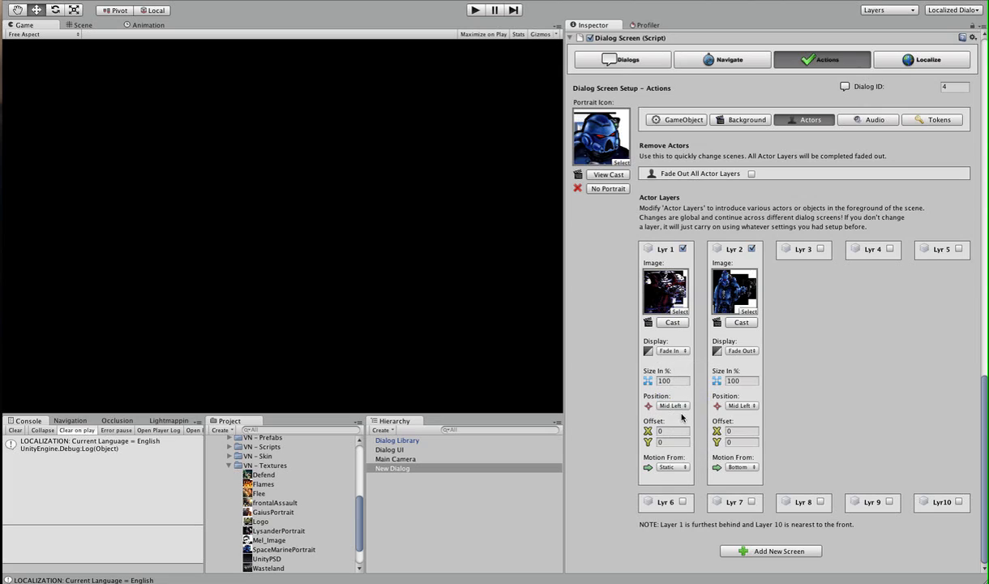
click(678, 468)
click(683, 477)
Step: Enable actor layer 3 on dialog screen 4 and assign the Sergeant Gaius actor from the cast
click(821, 249)
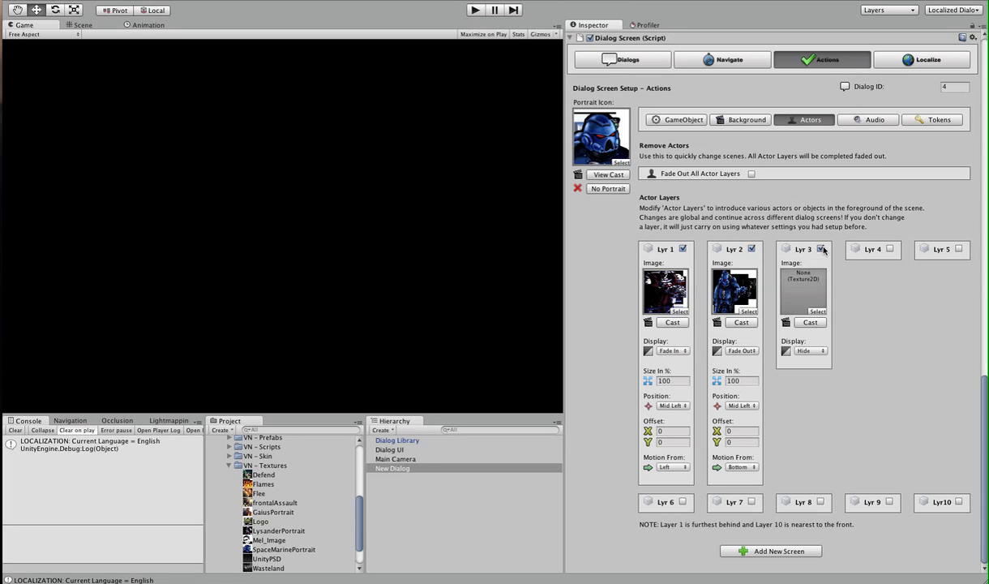
click(811, 323)
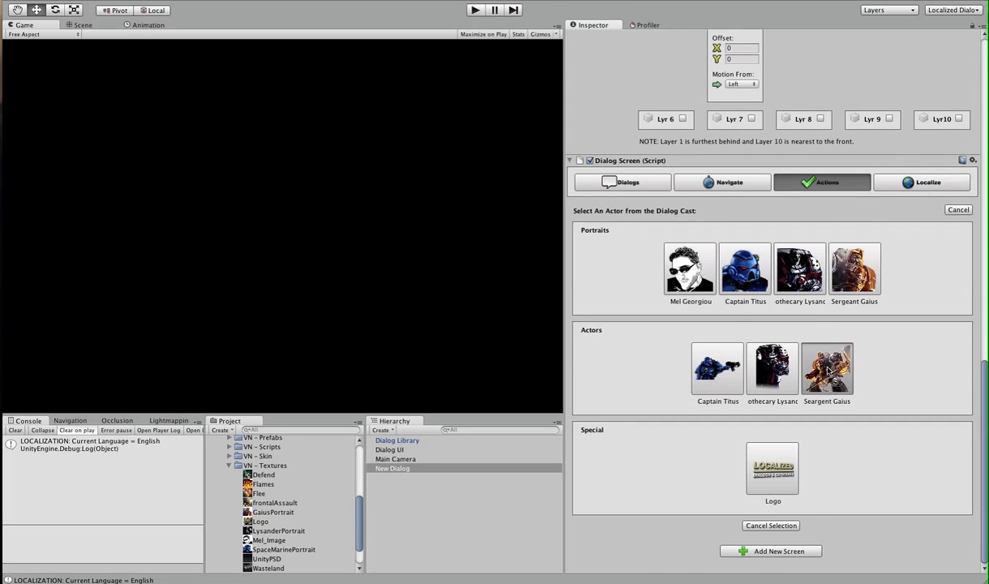
click(788, 353)
Step: Set layer 3 on dialog screen 4 to Fade In, with Motion From Right and Position Mid Right
click(807, 371)
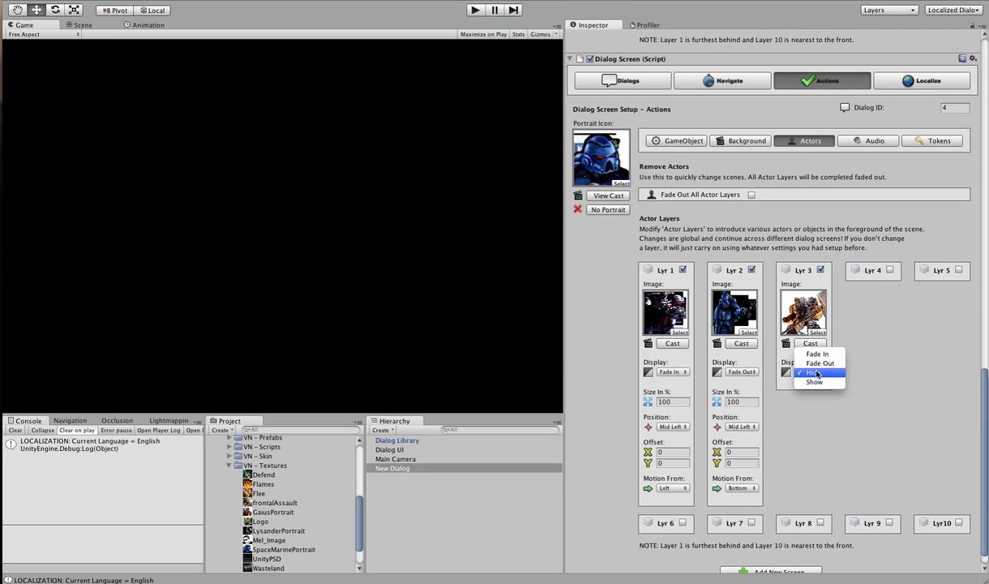
click(833, 355)
scroll(793, 348, down, 1)
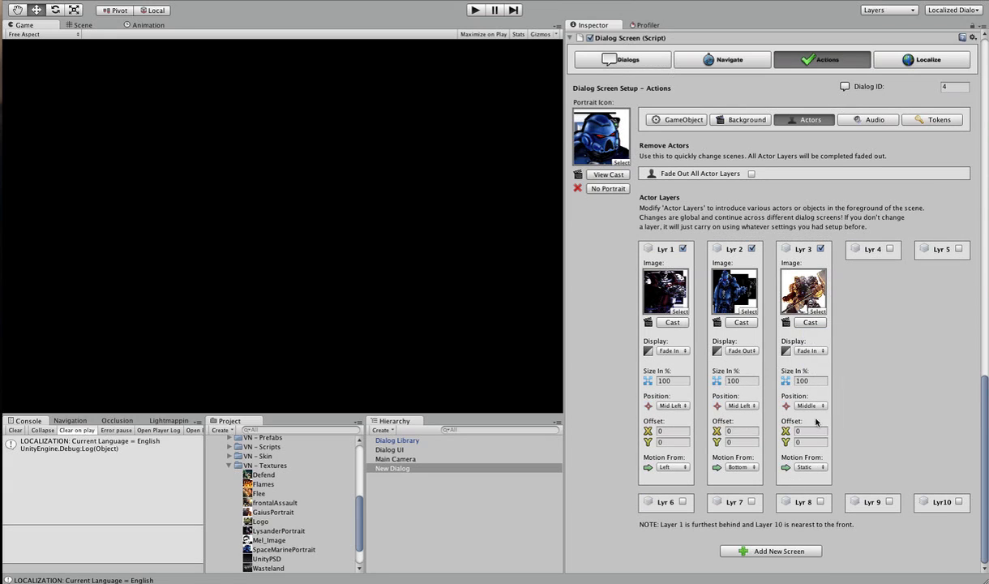
click(809, 467)
click(813, 485)
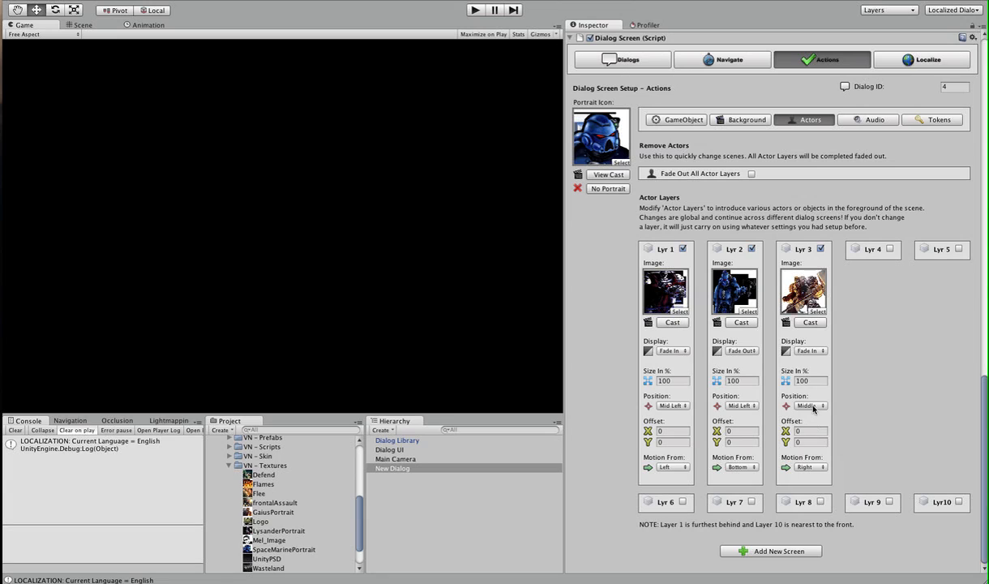
click(808, 405)
click(833, 415)
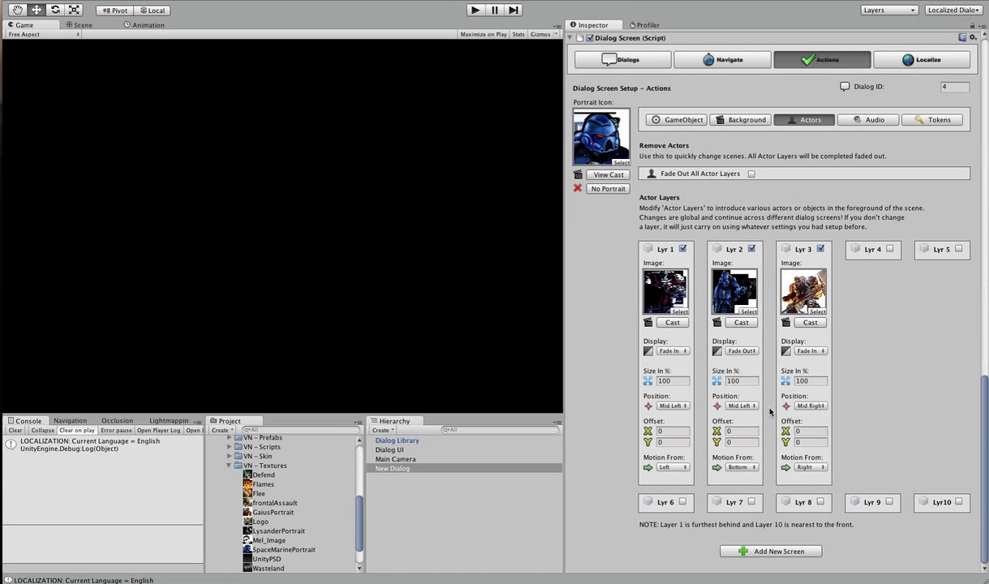
Step: Play the scene with the default player name through to Captain Titus's dialog to check the actor transitions, and stop playback
scroll(768, 418, up, 1)
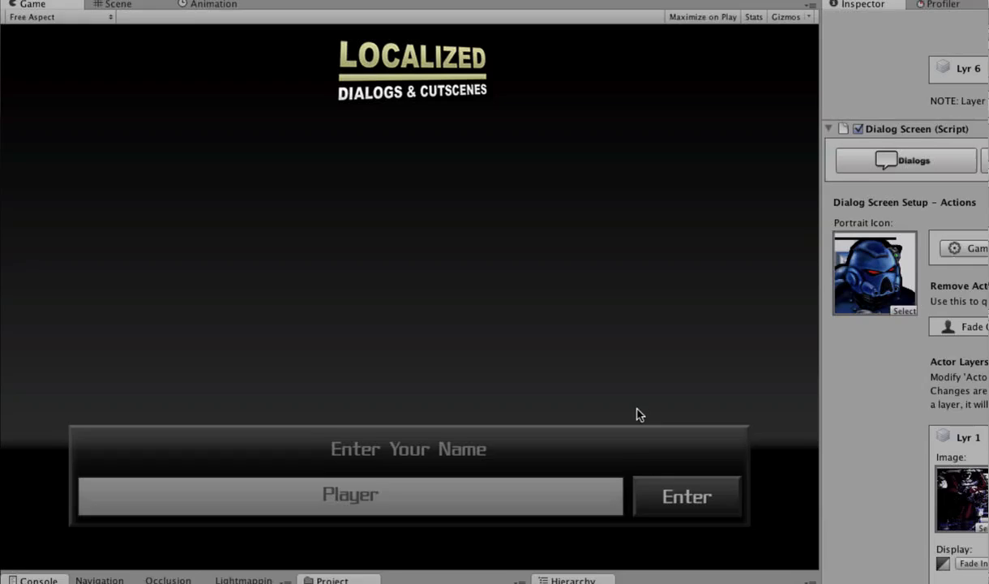
click(685, 523)
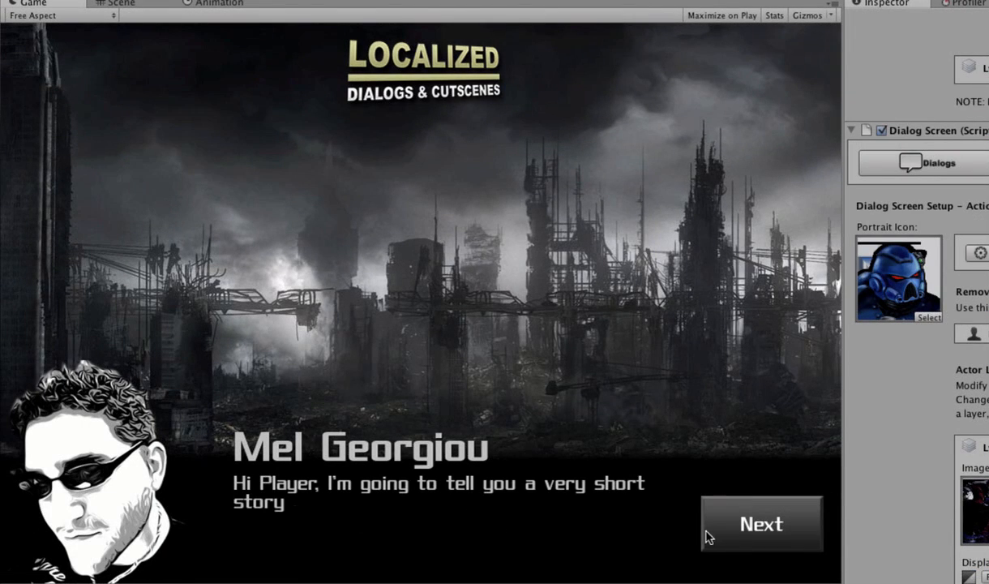
click(720, 536)
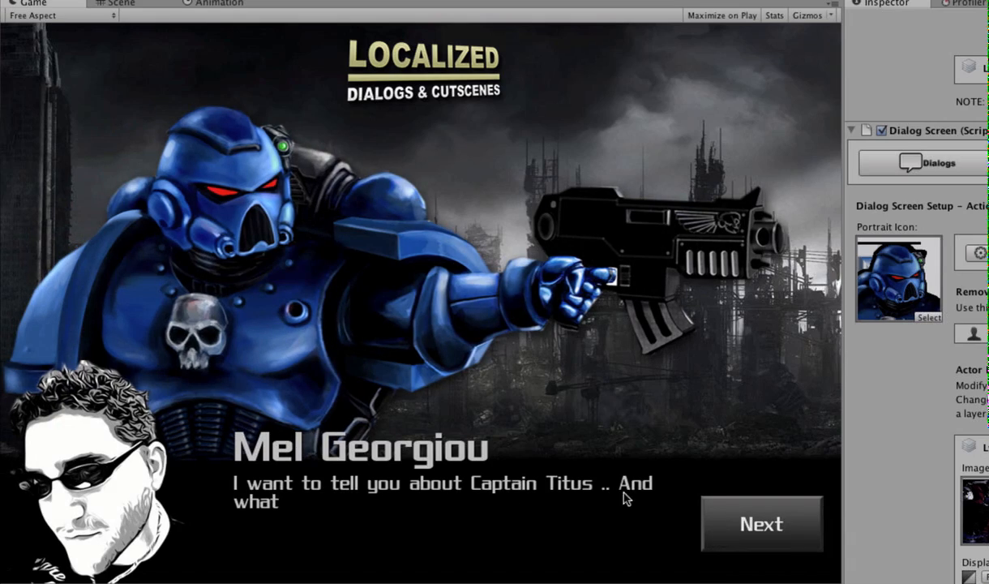
click(711, 535)
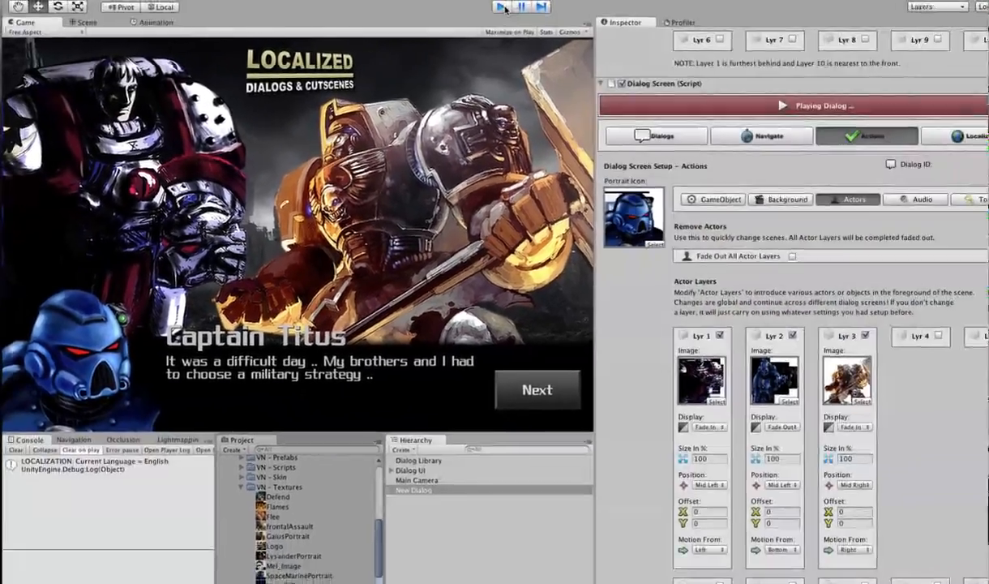
click(597, 1)
scroll(736, 332, down, 3)
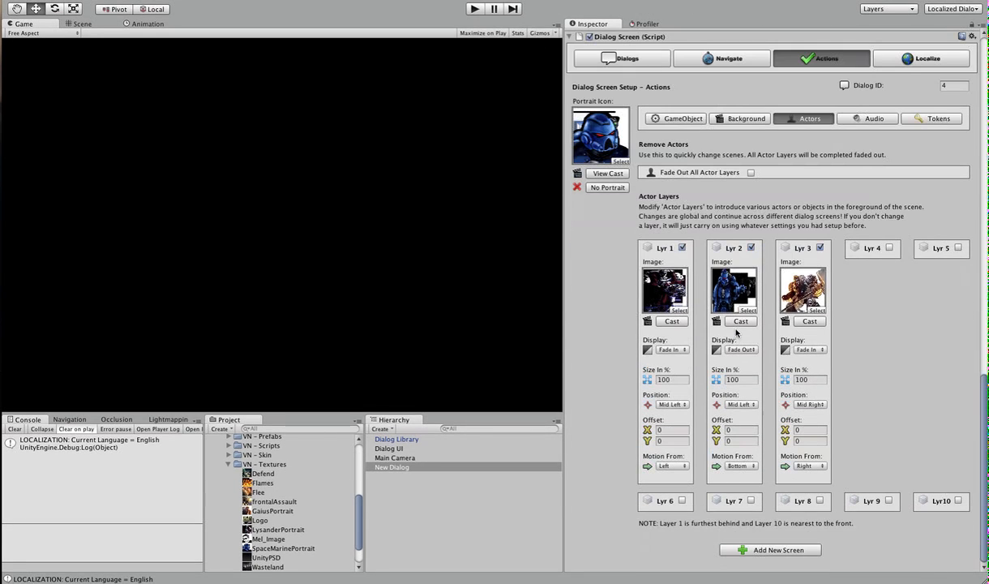
scroll(874, 364, up, 3)
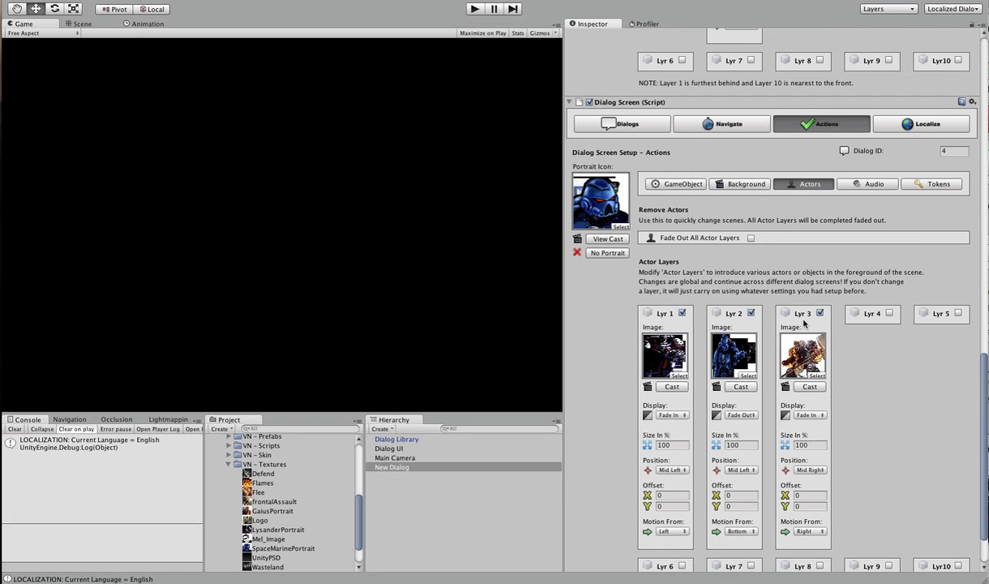
scroll(781, 296, down, 4)
scroll(809, 287, up, 6)
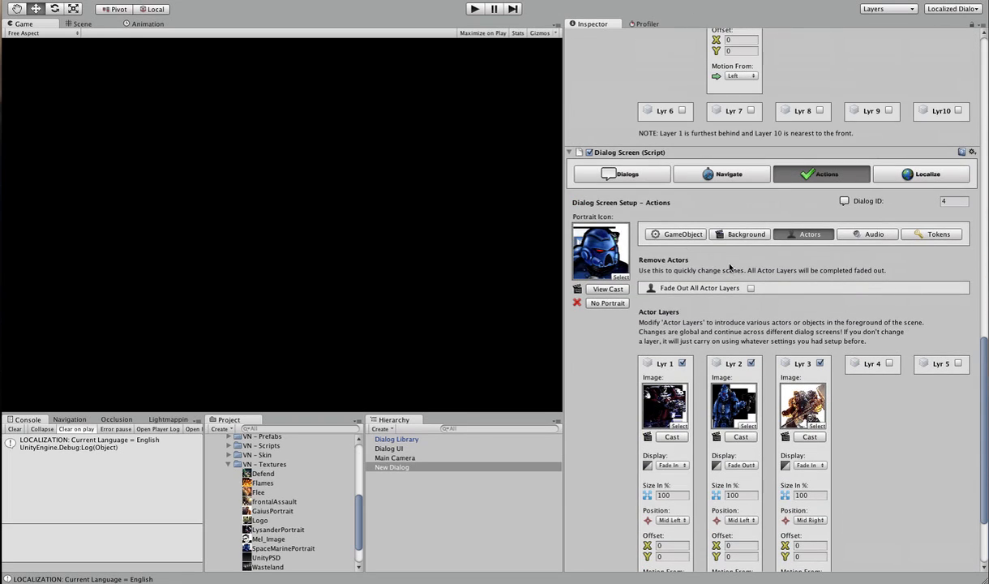